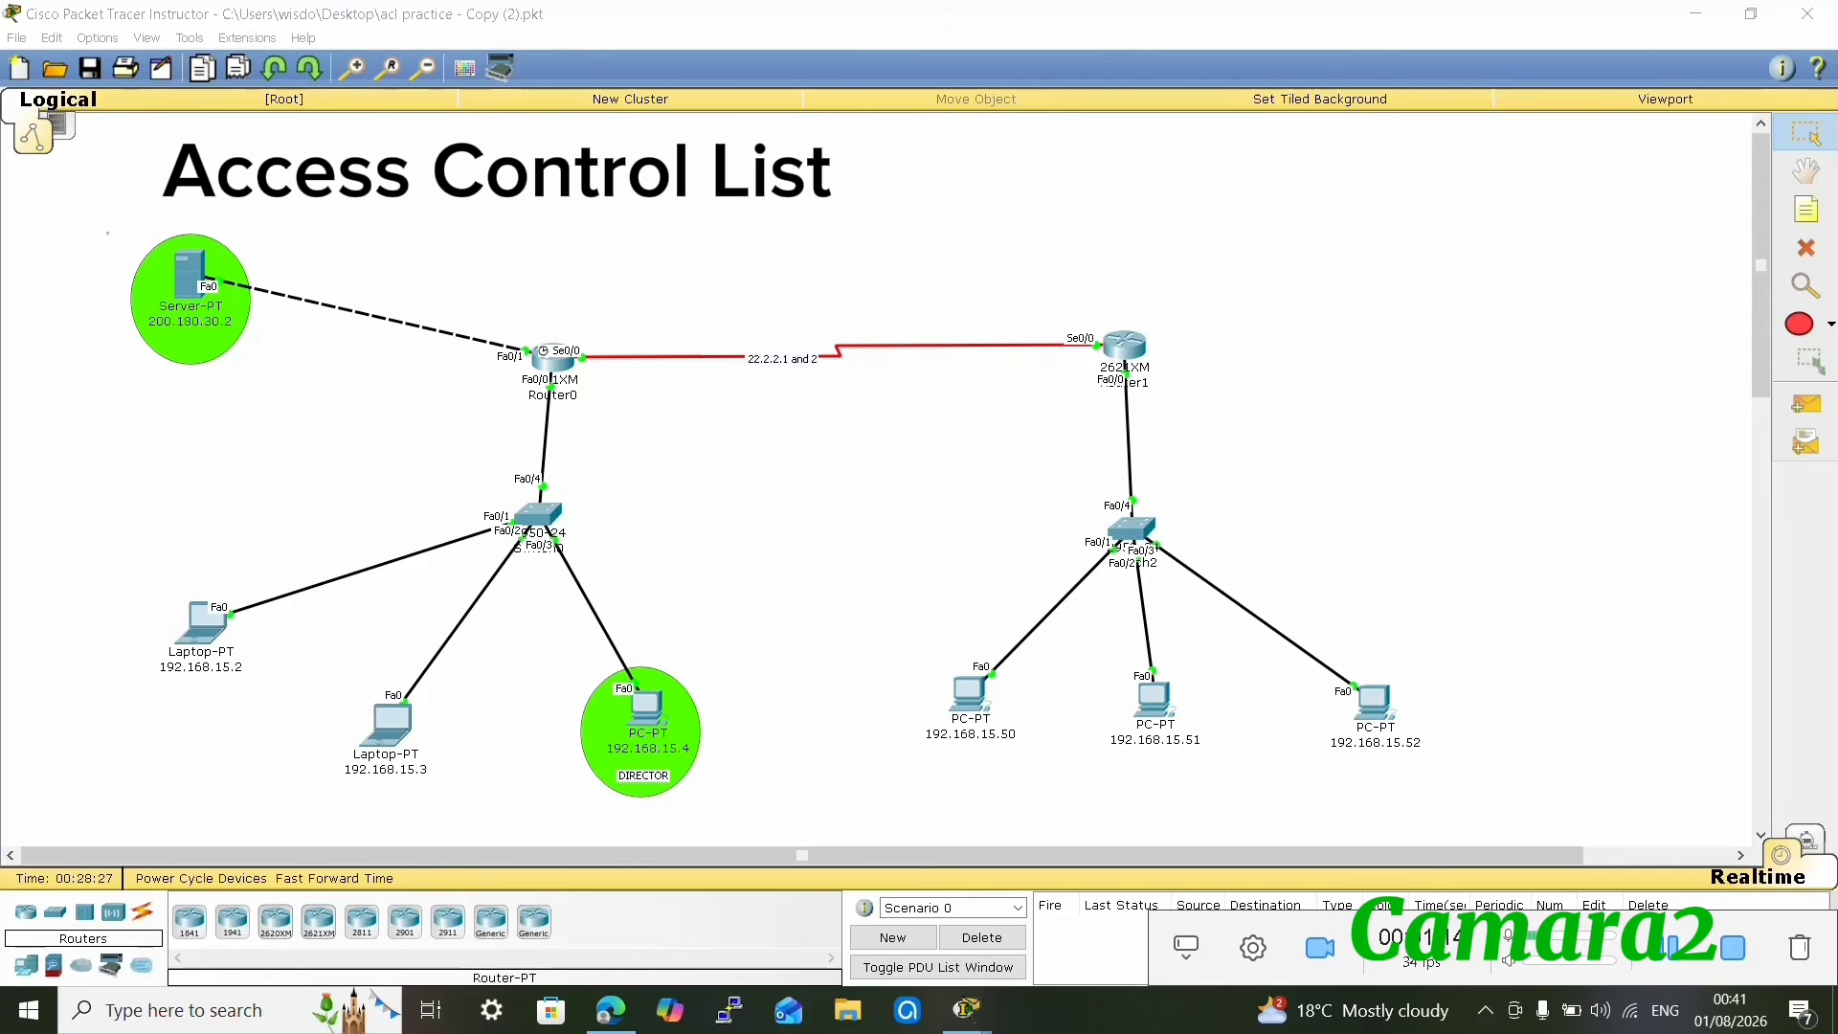
click(335, 744)
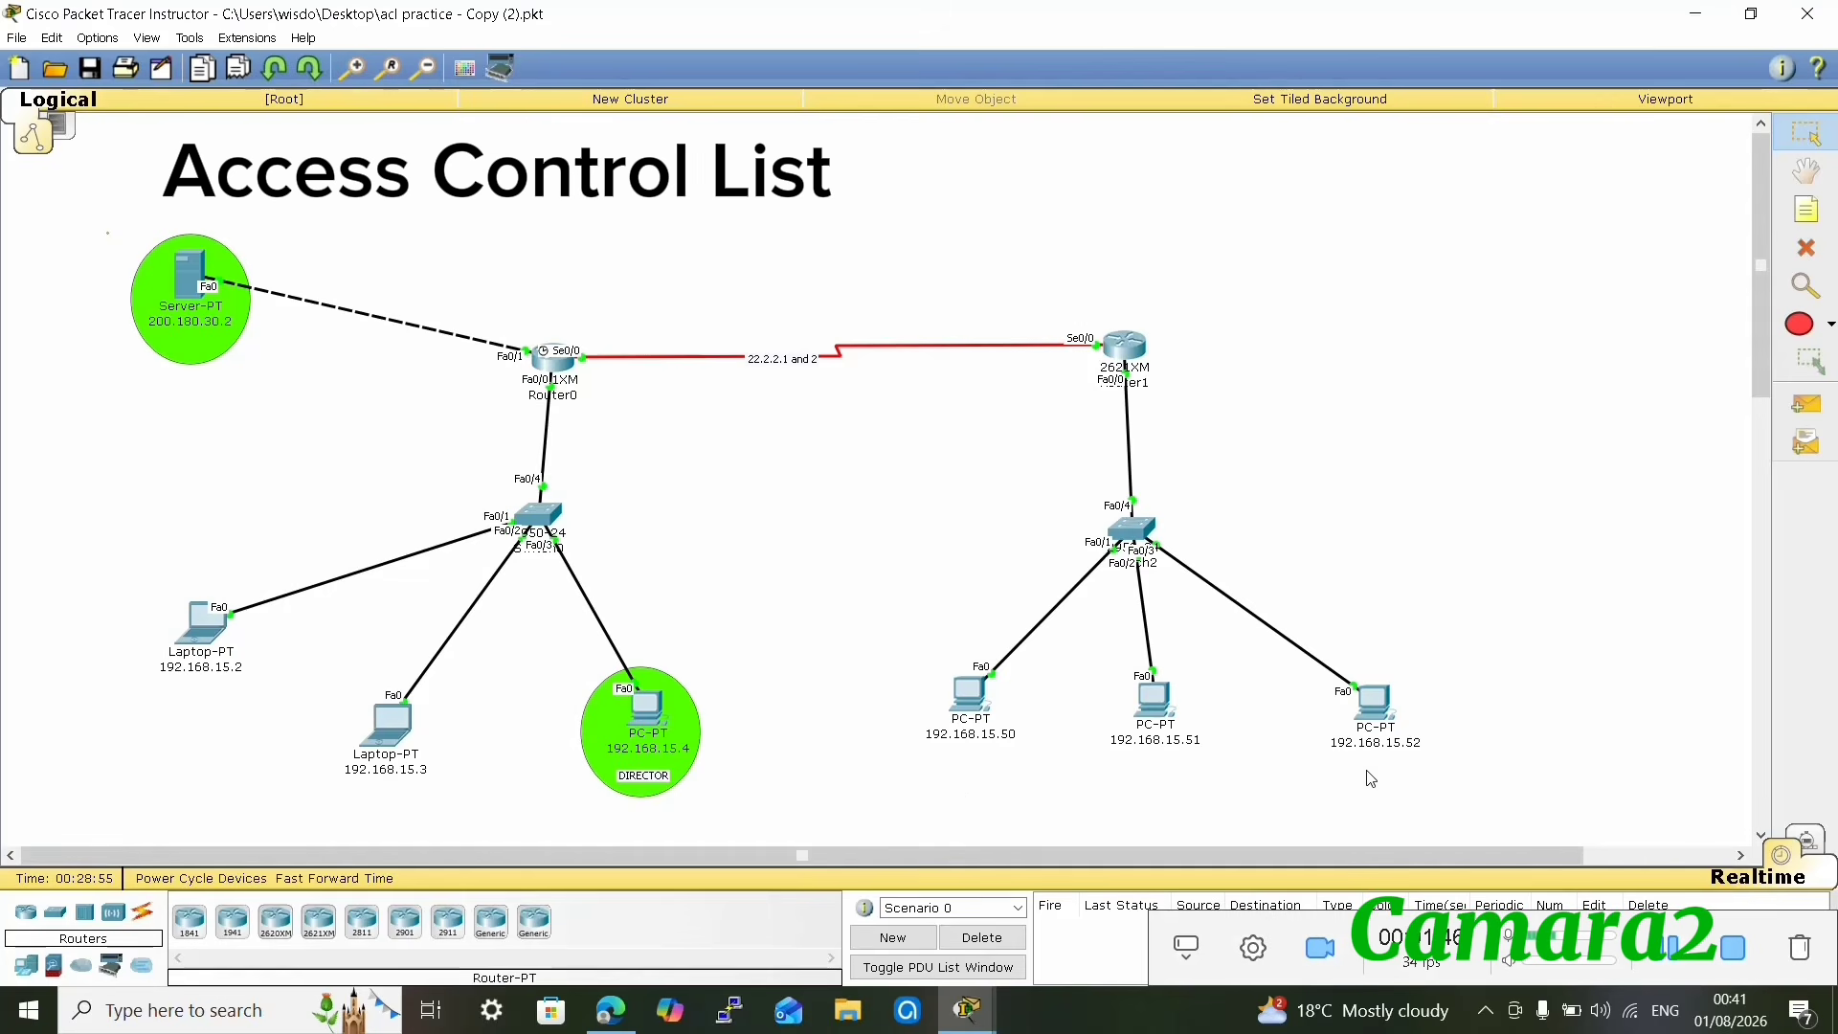
- Open the command prompt of PC 192.168.15.52 and display its IP configuration with ipconfig
click(1367, 720)
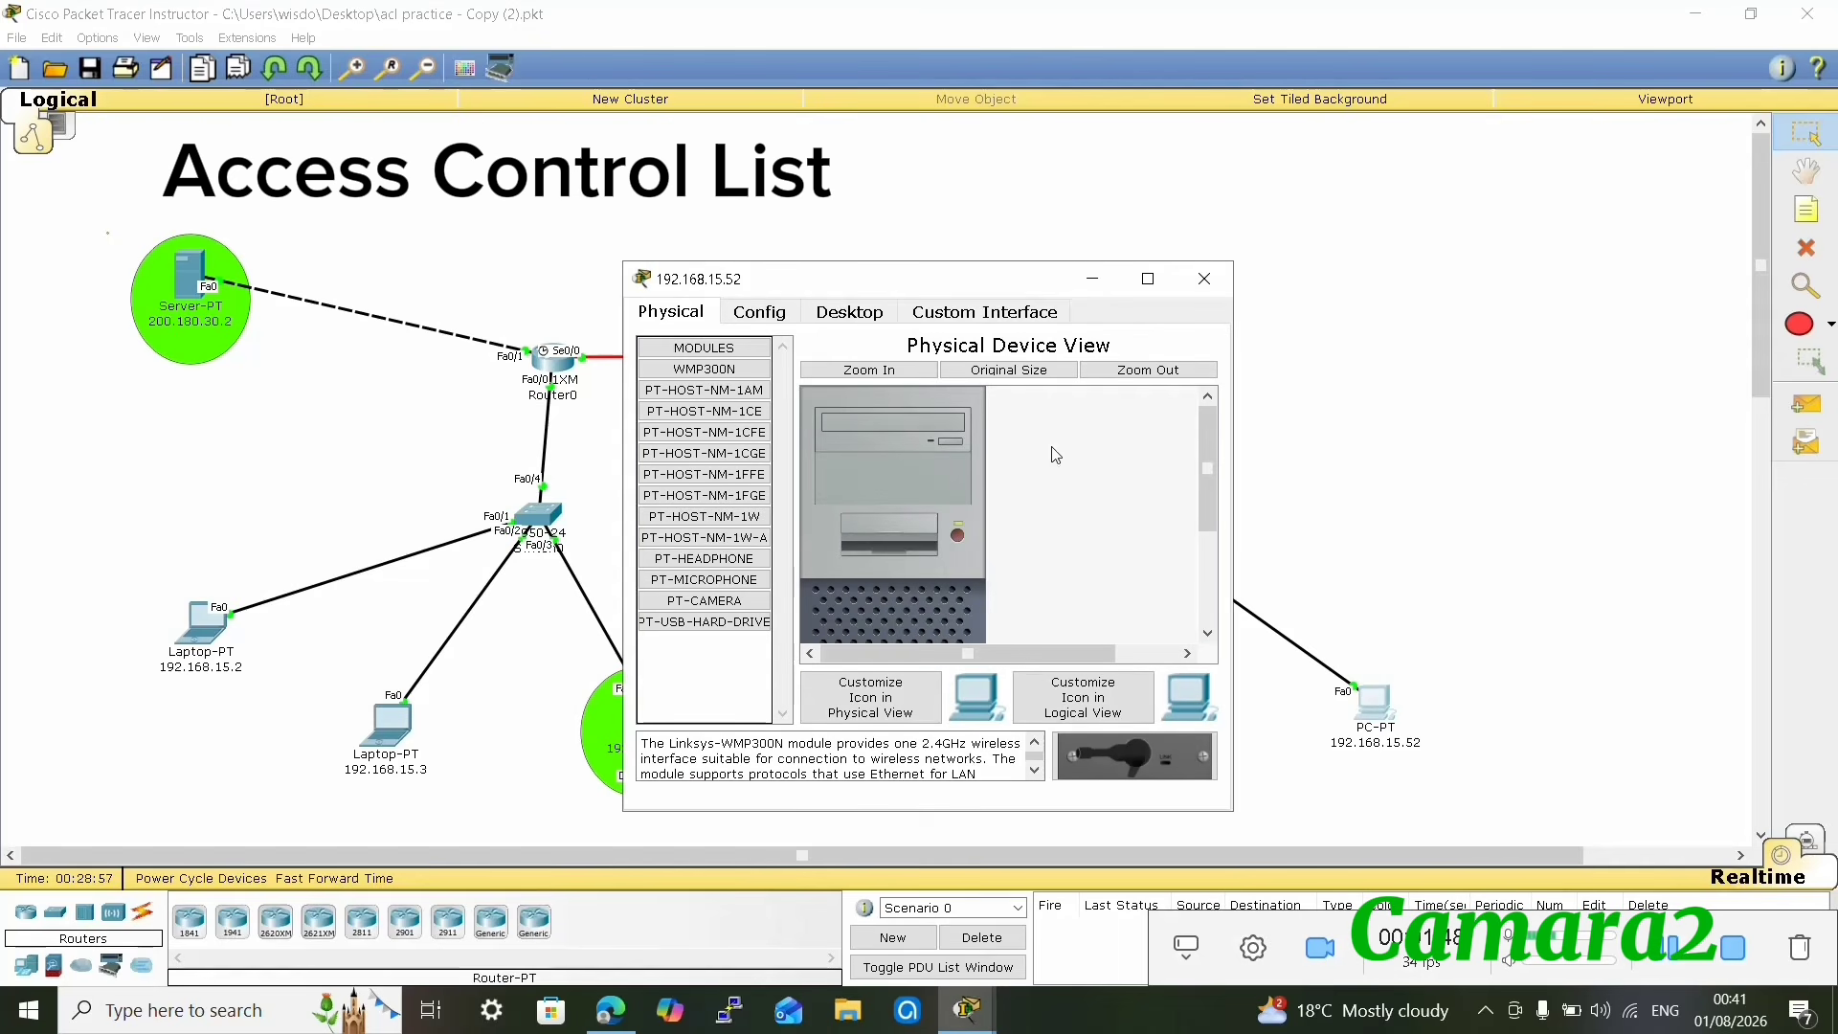
click(849, 314)
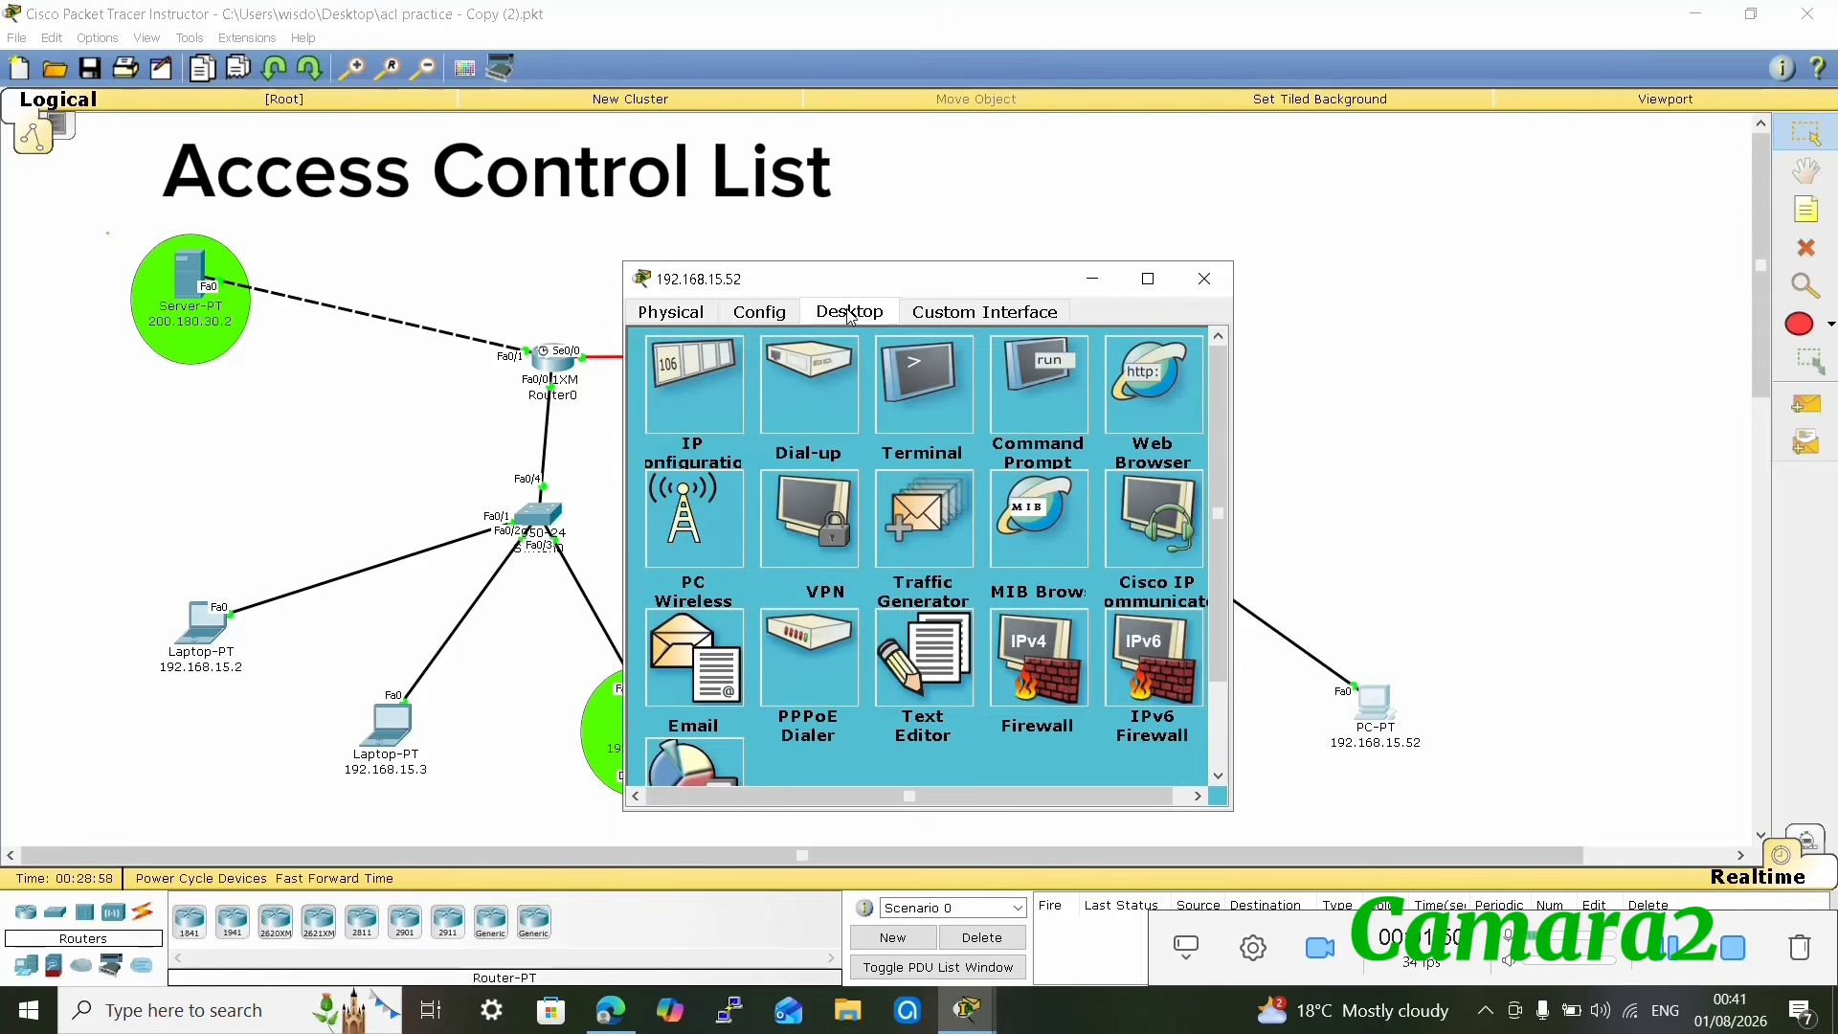
click(1032, 402)
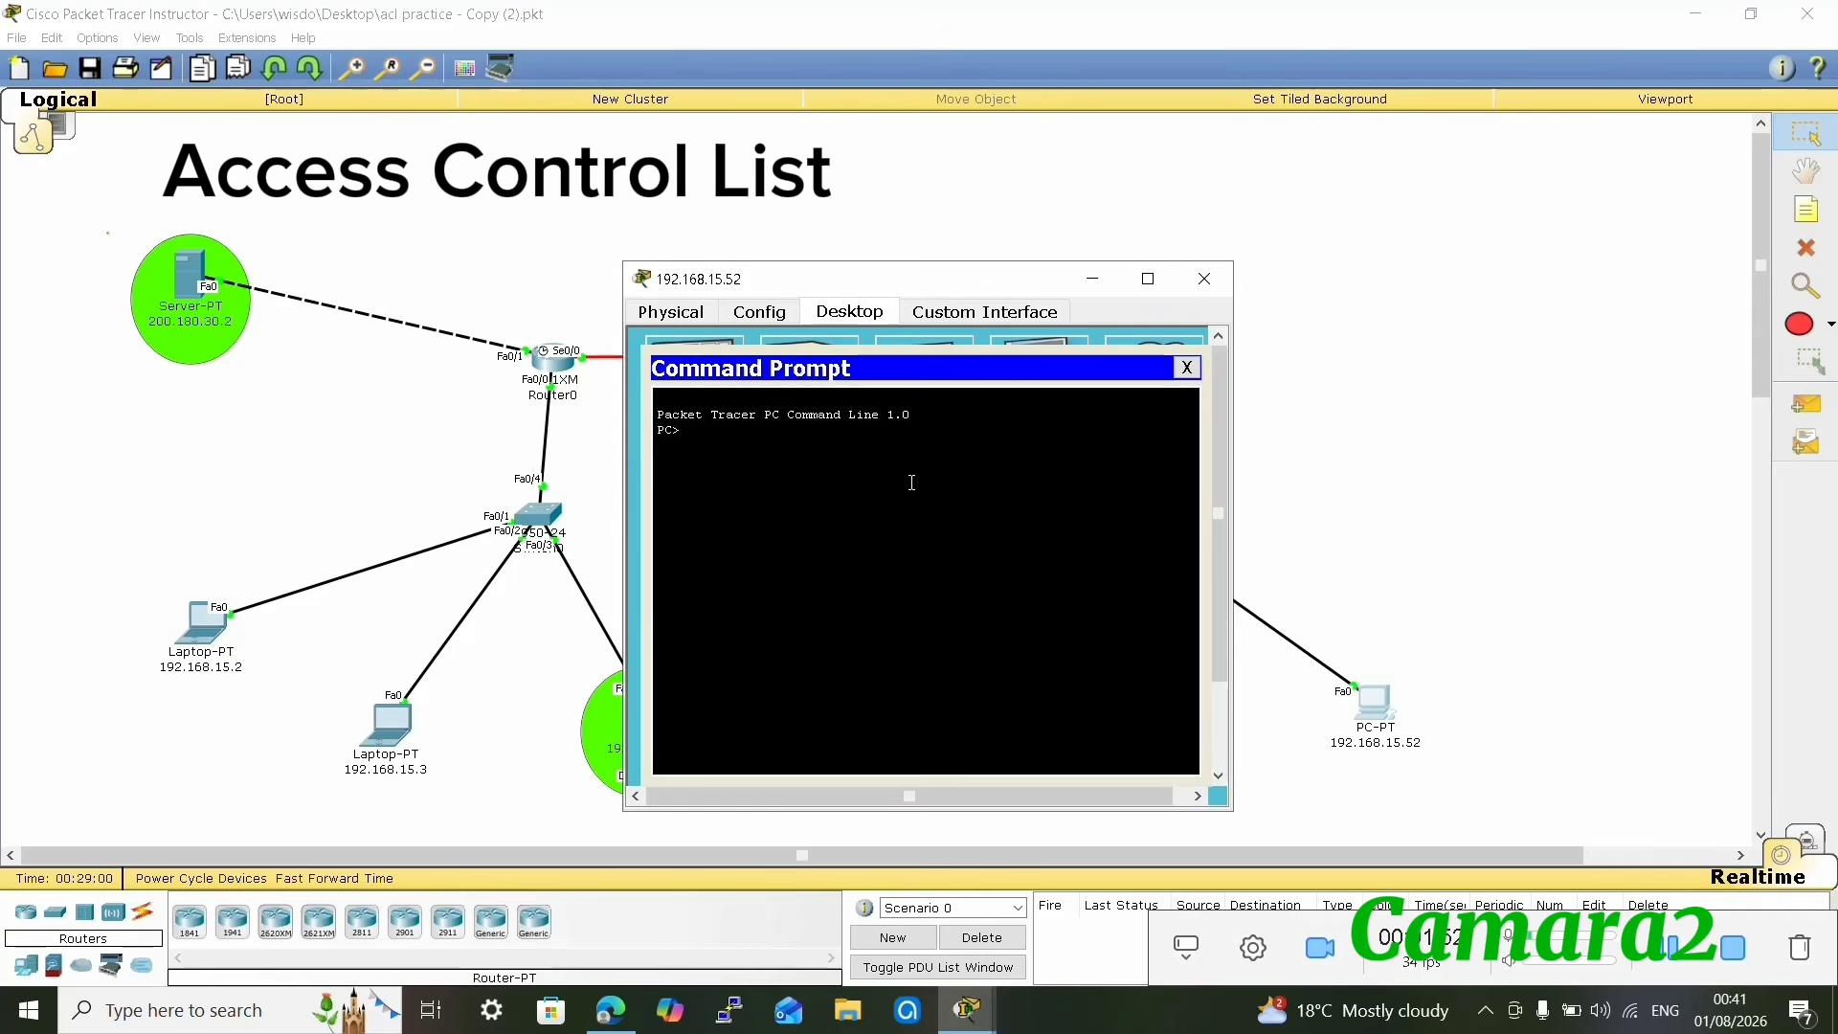
text(ipconfig)
key(Return)
- Ping the server at 200.180.30.2 from PC 192.168.15.52, then return to the topology
text(pi)
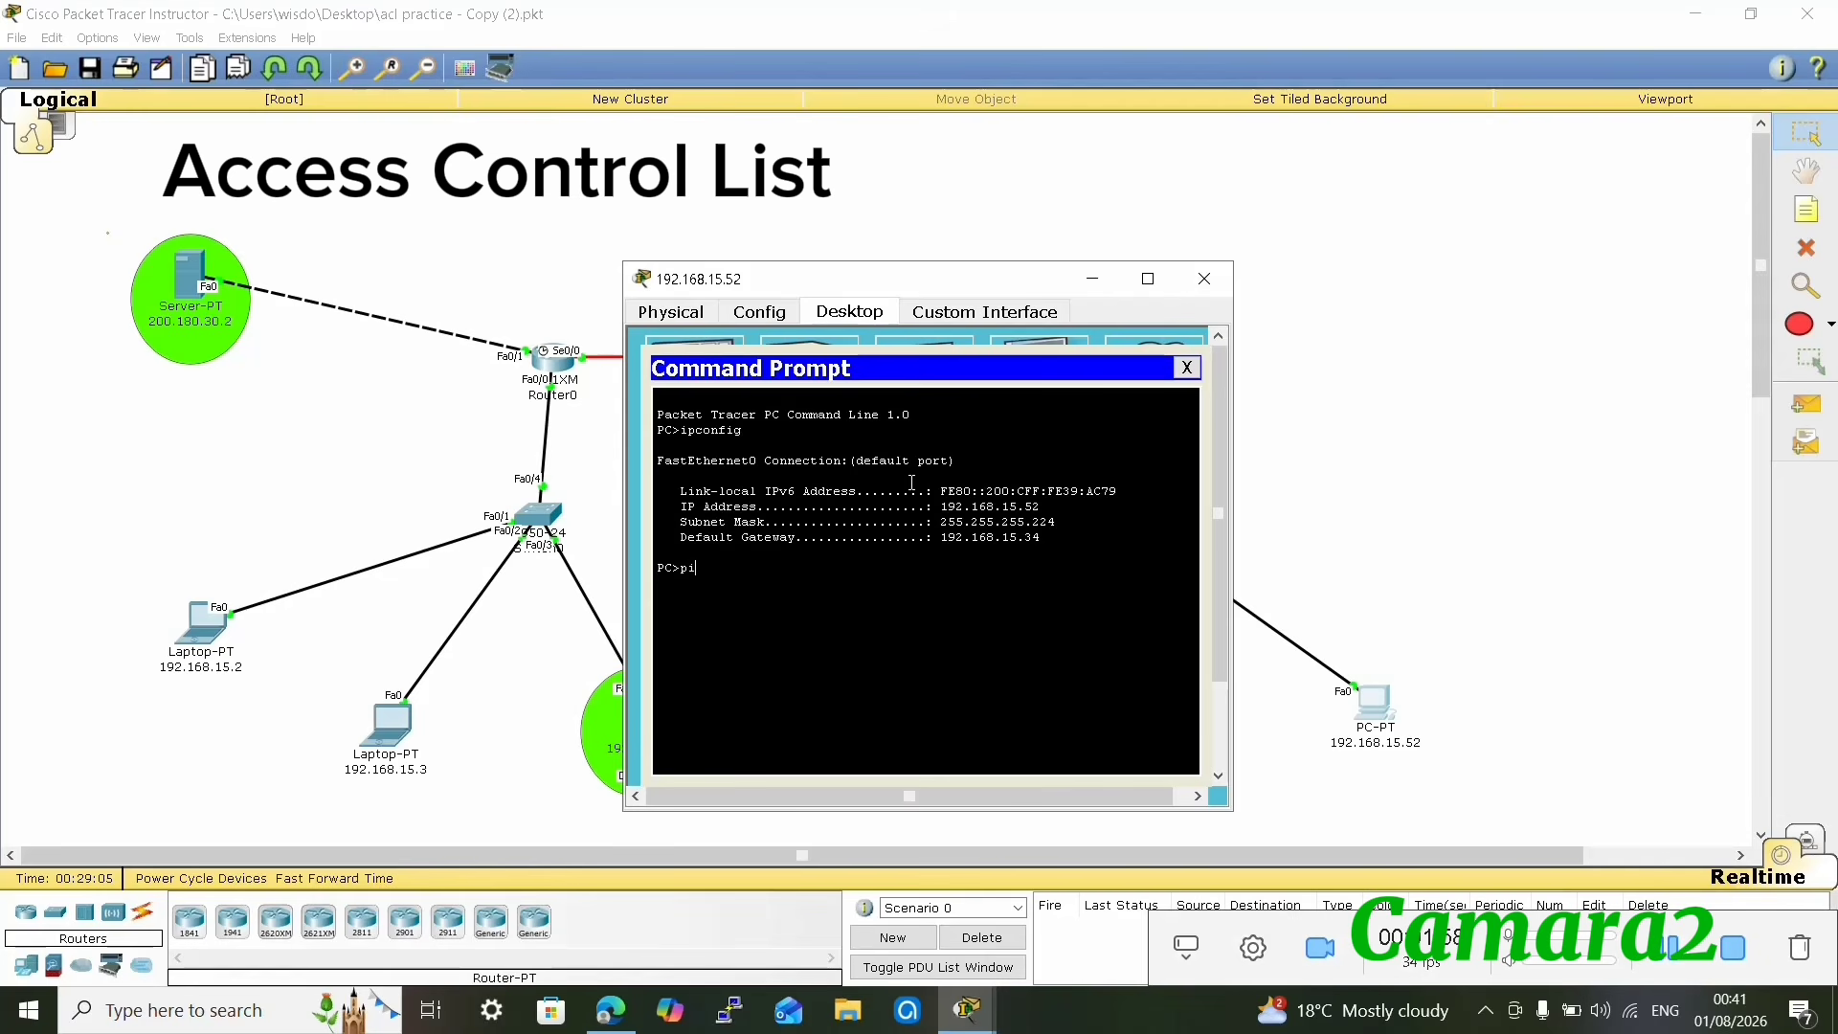
text(ng 200.1)
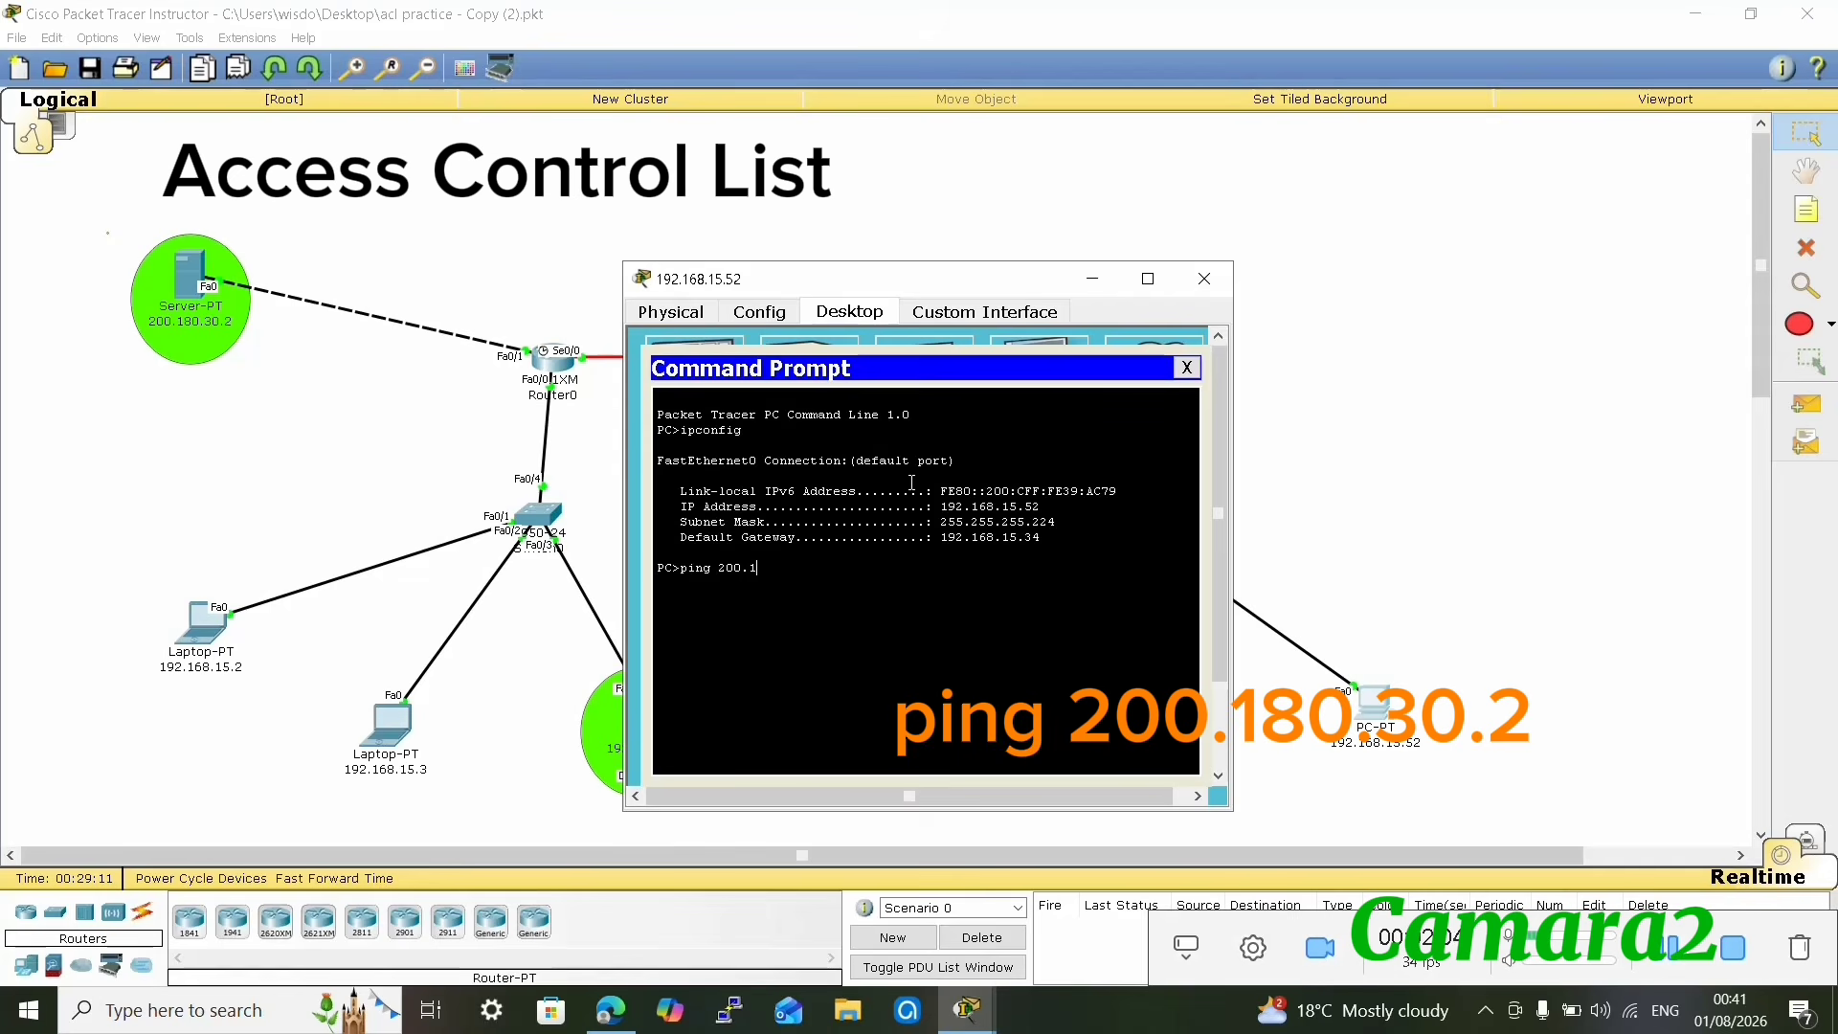
text(6)
text(0)
text(.30)
text(.2)
key(Return)
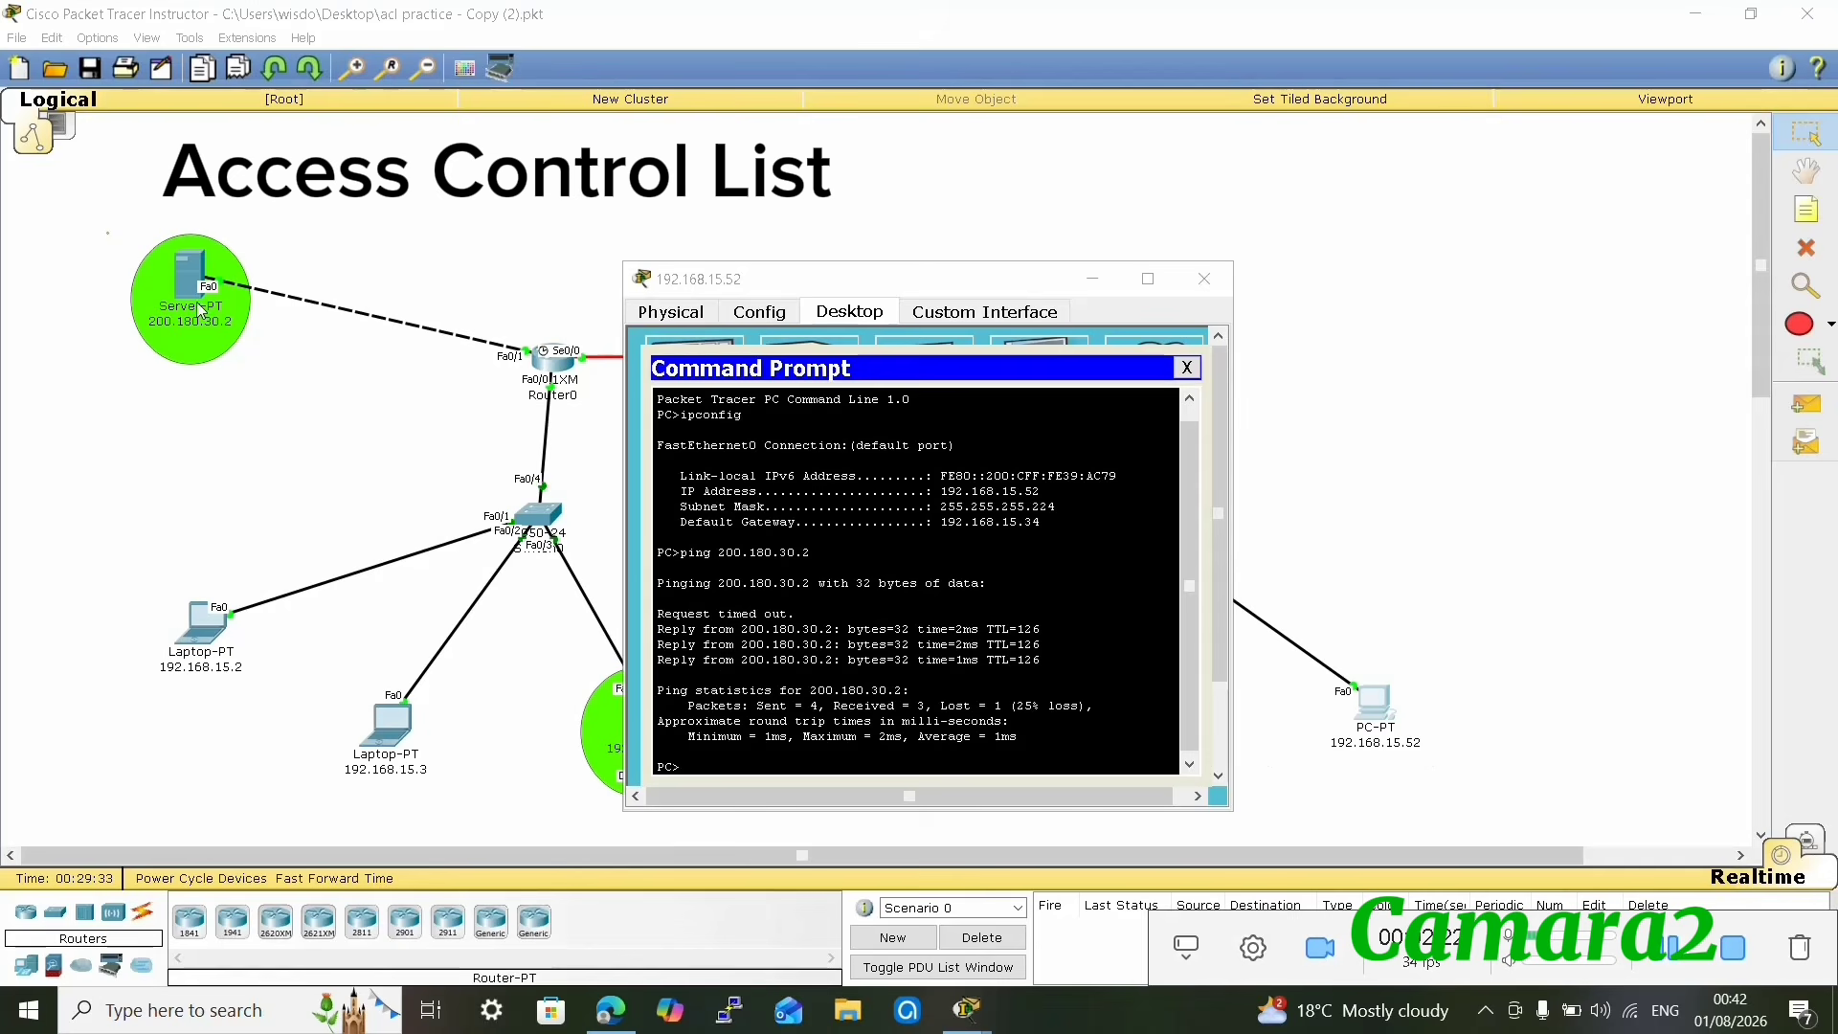
click(1314, 482)
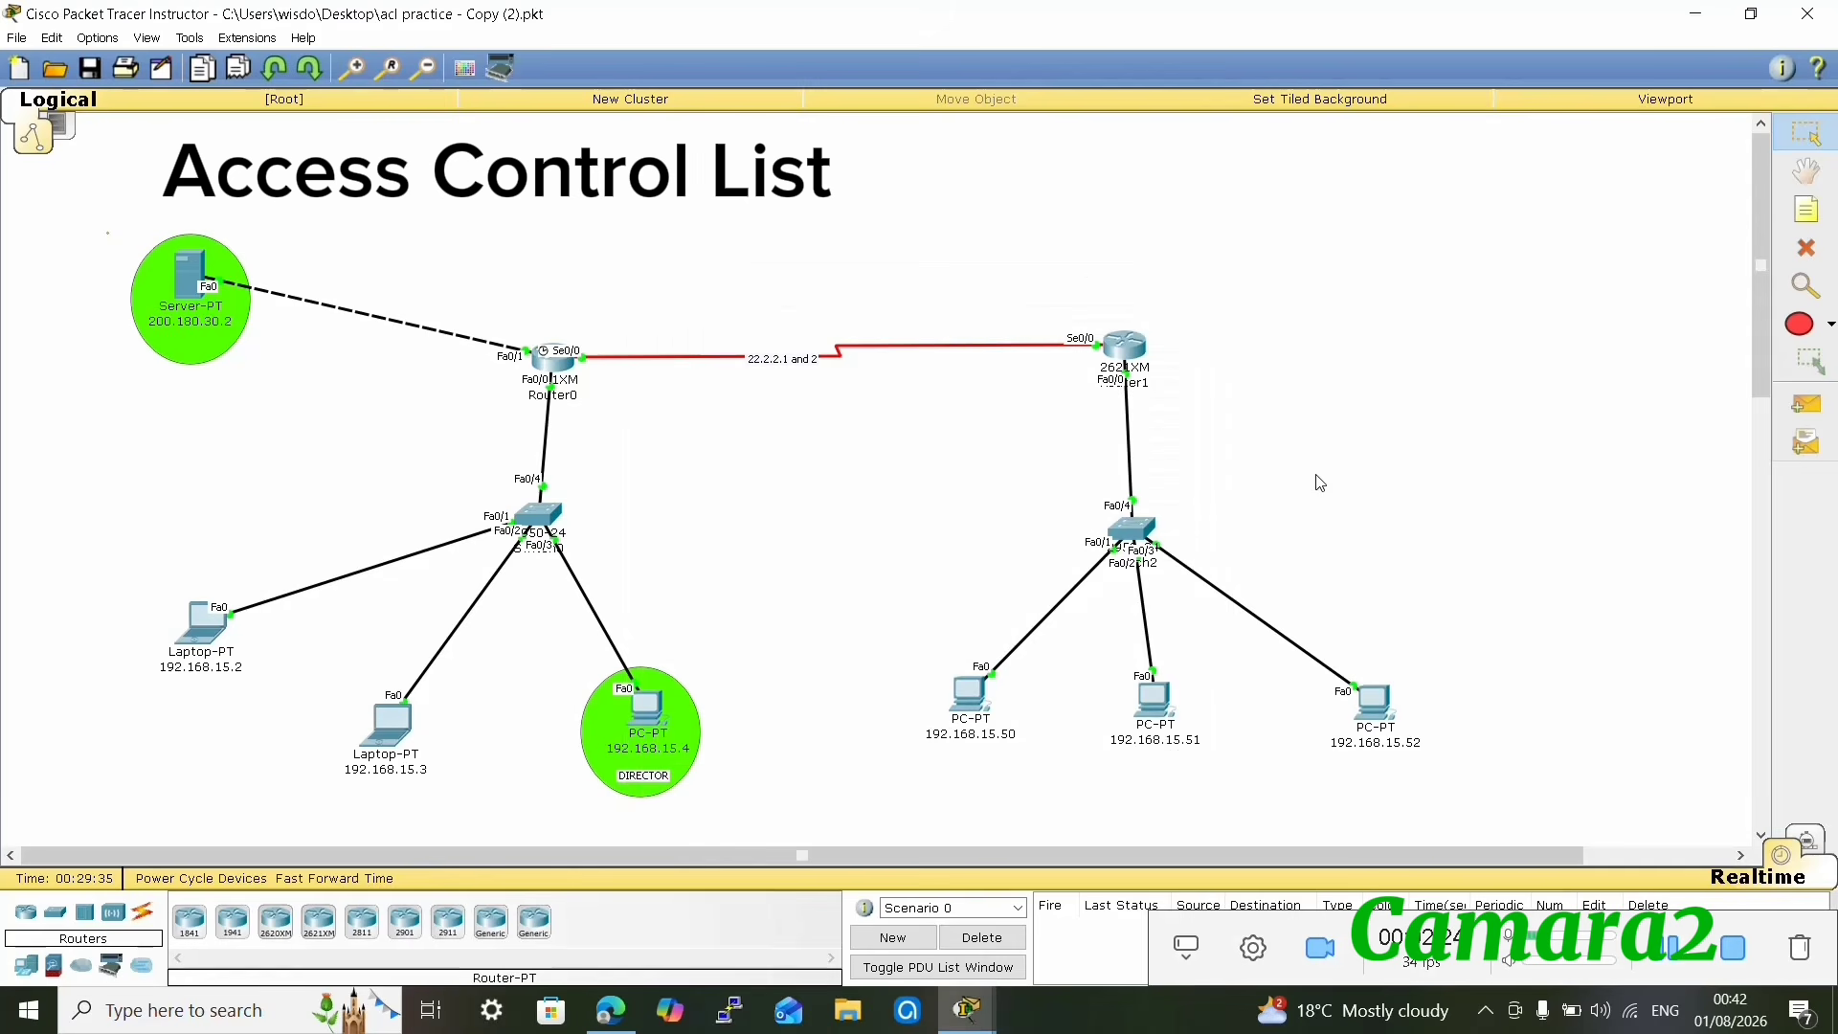
- Ping the server at 200.180.30.2 from the command prompt of PC 192.168.15.50 and review the completed output
click(973, 704)
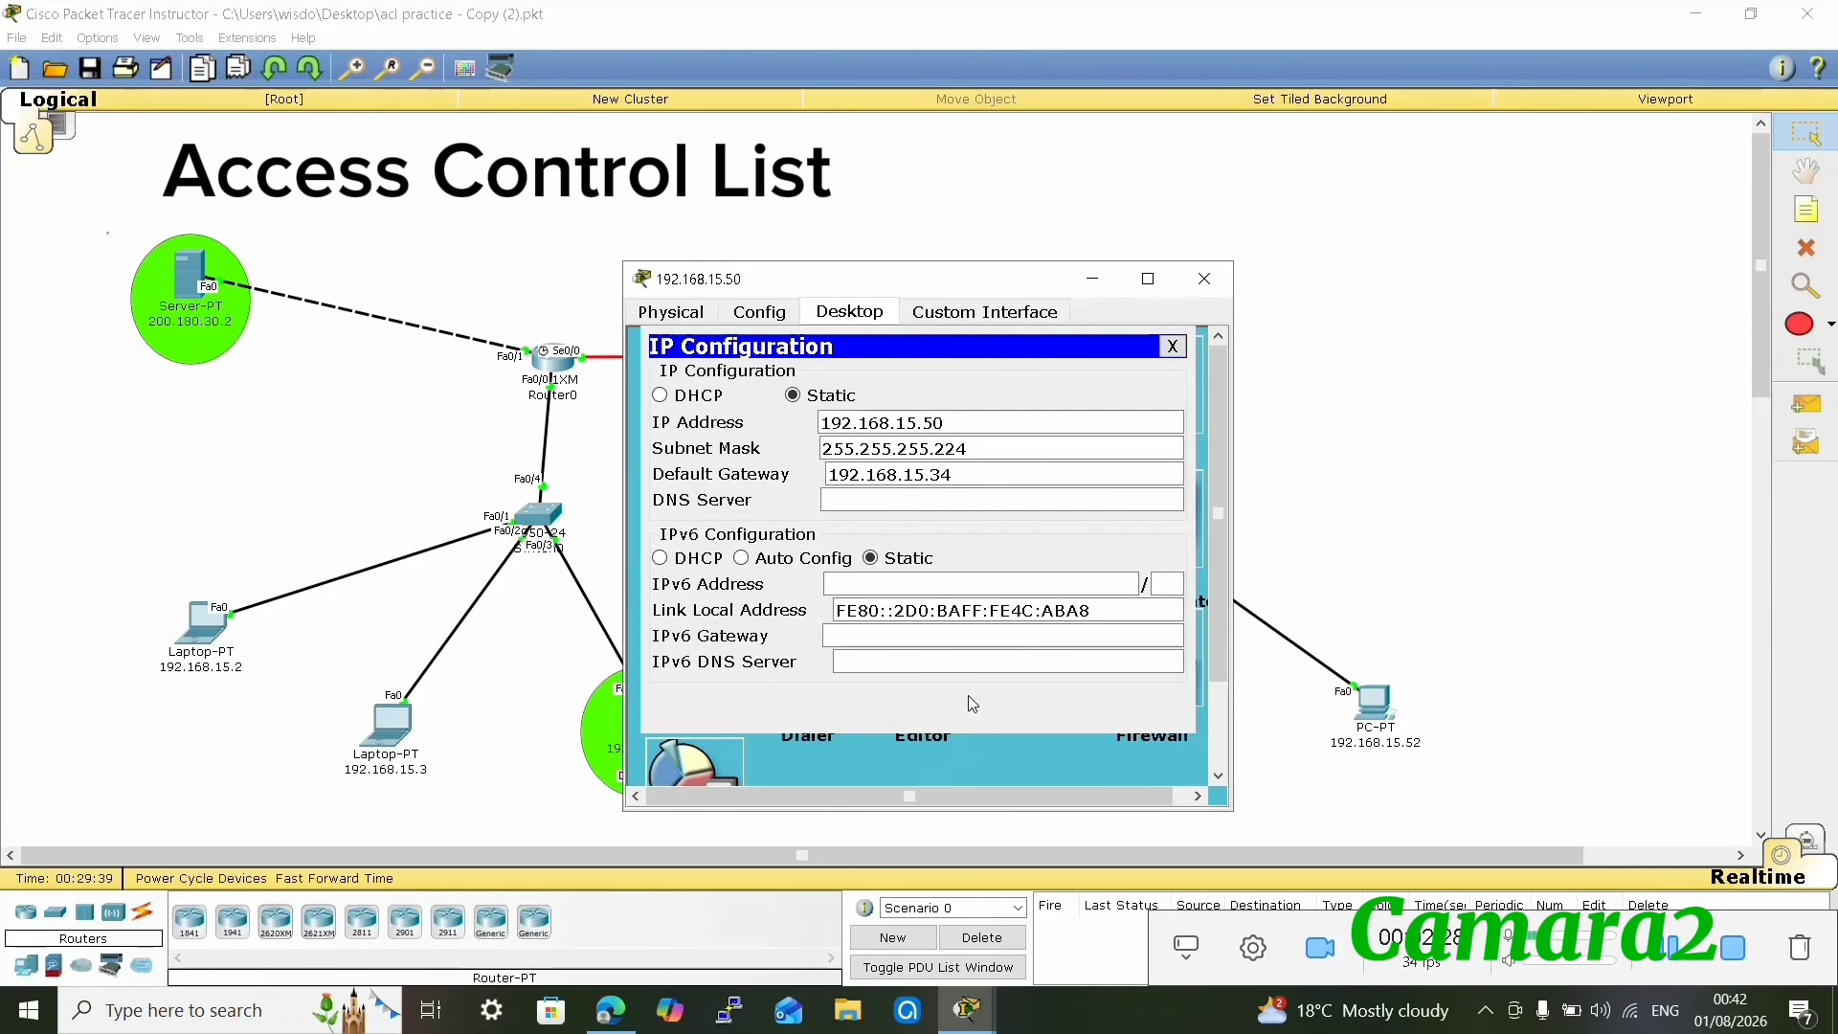
click(1173, 347)
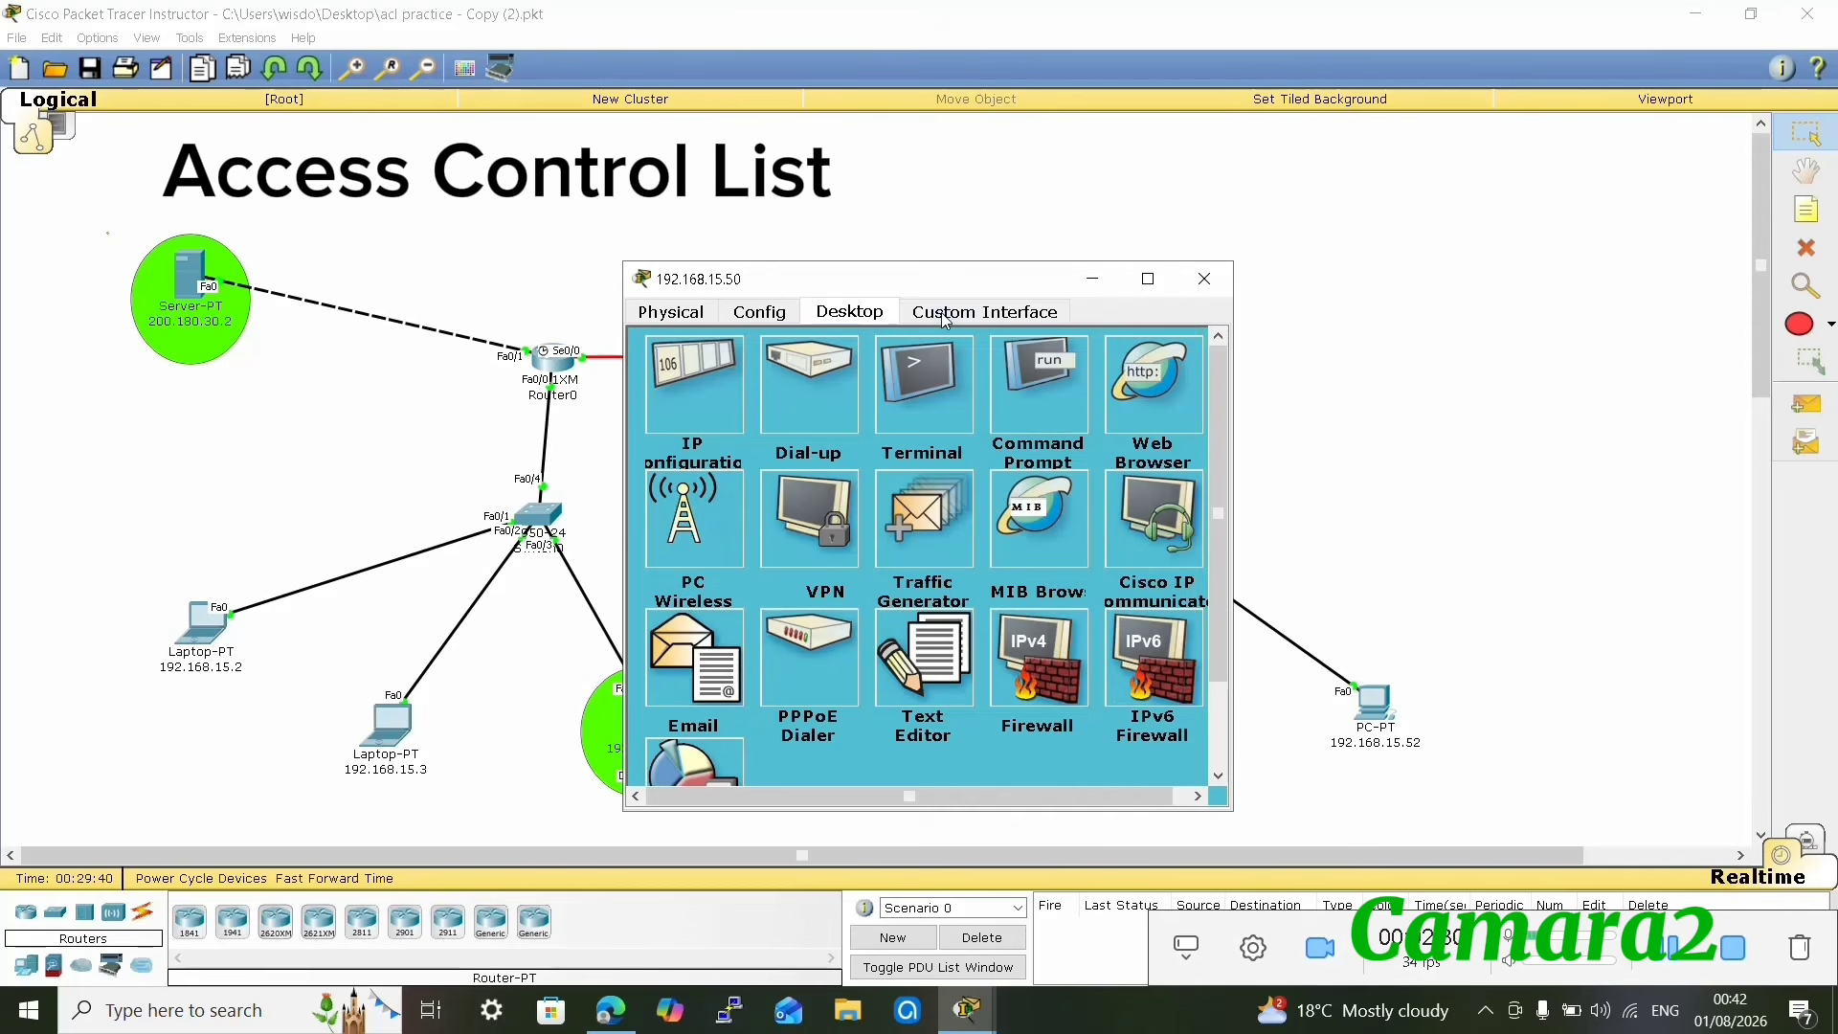
click(1058, 396)
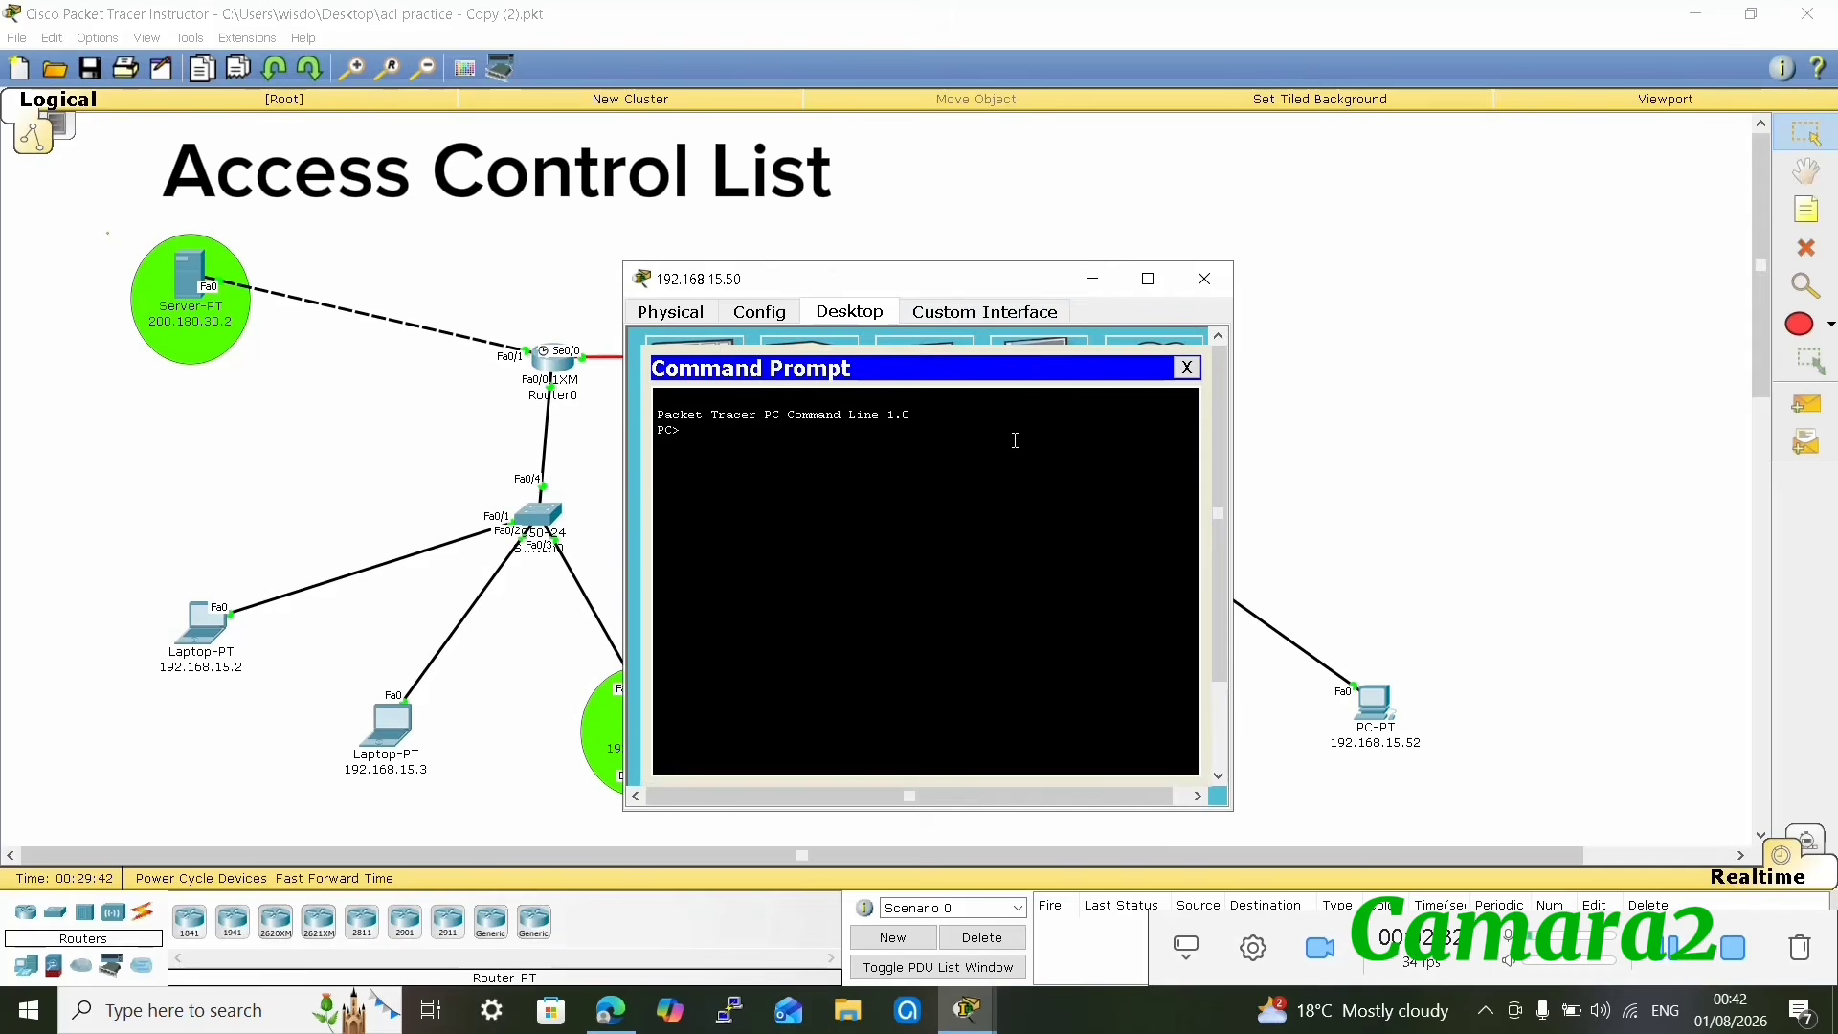
text(ping 200.180.30.2)
key(Return)
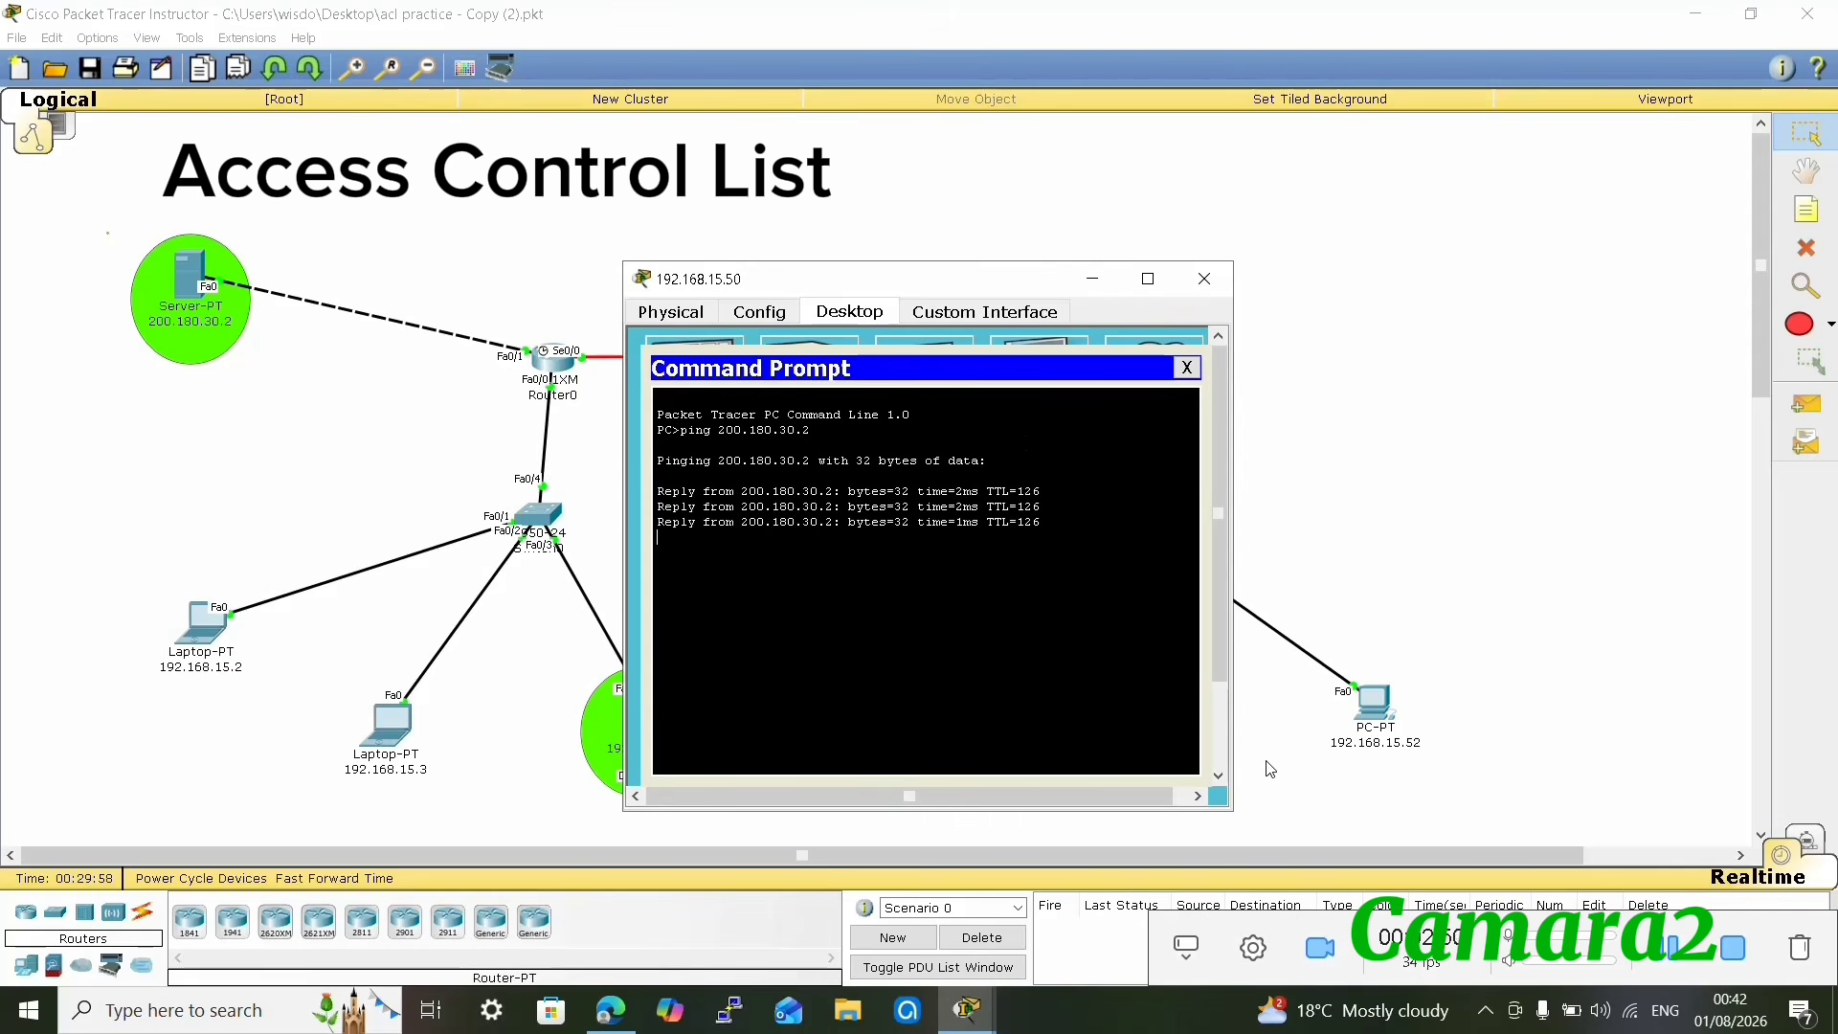
click(1288, 758)
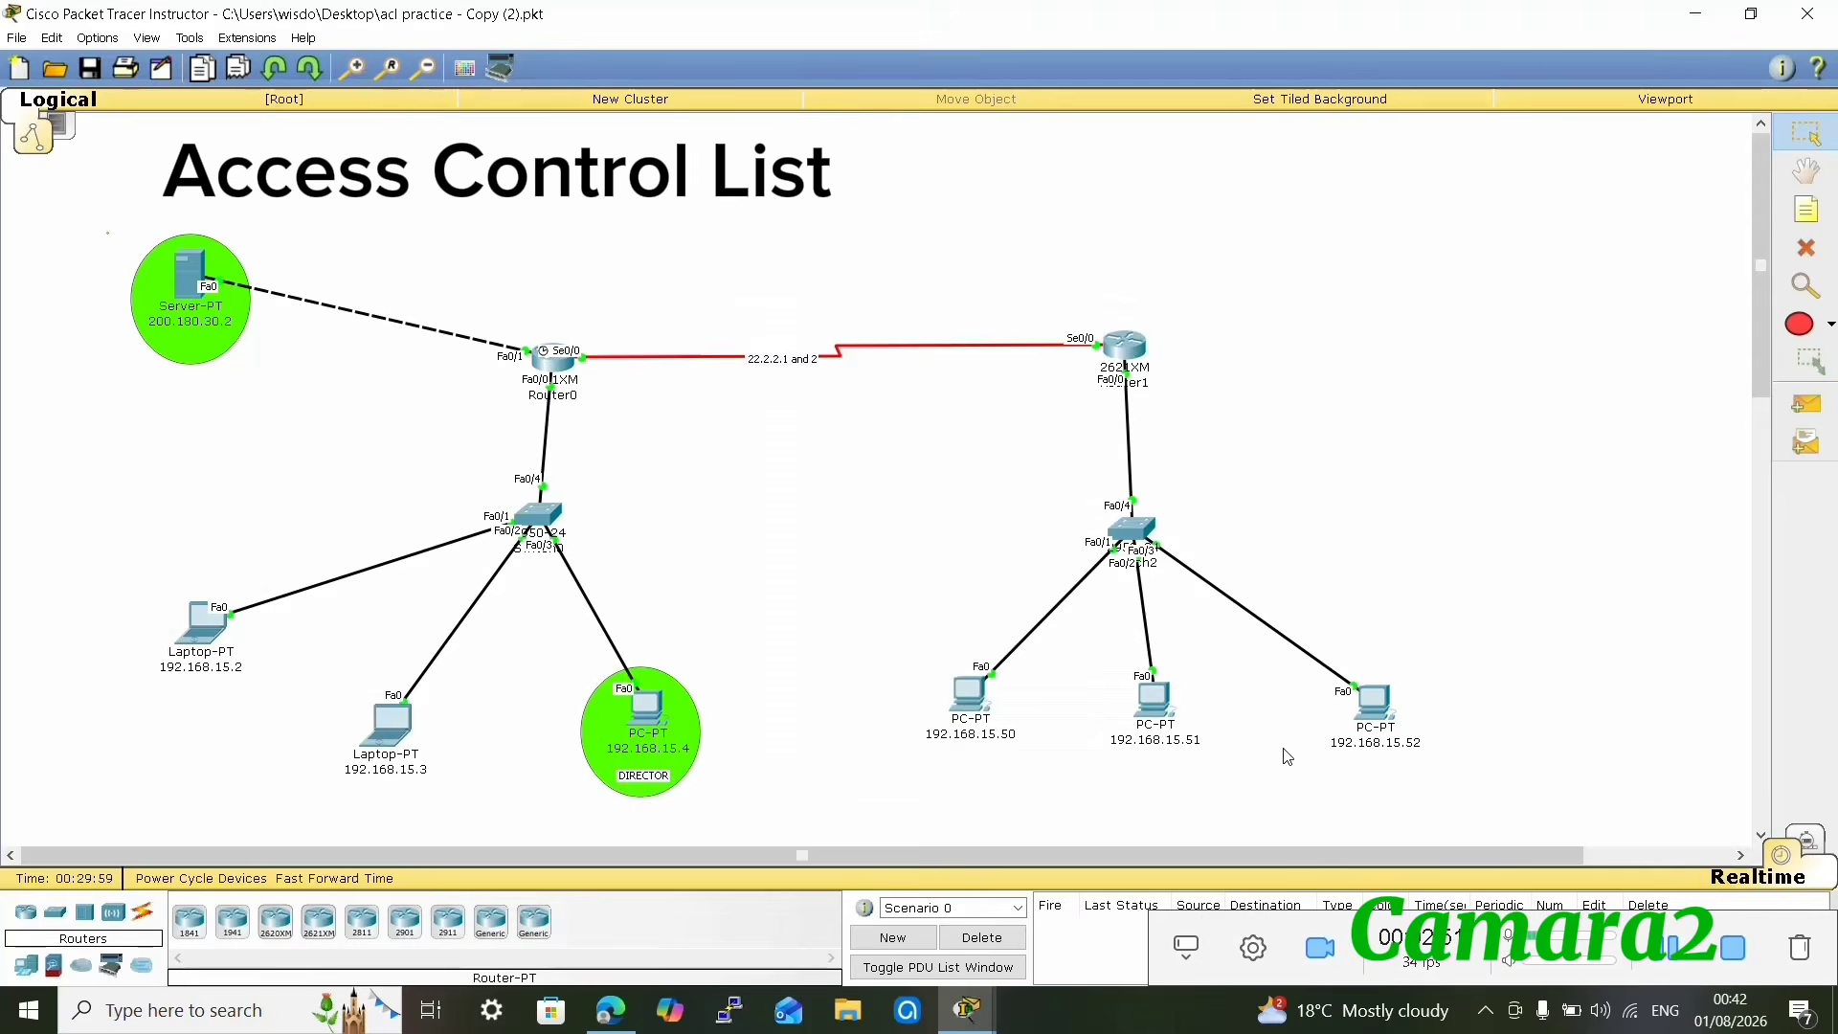
click(958, 701)
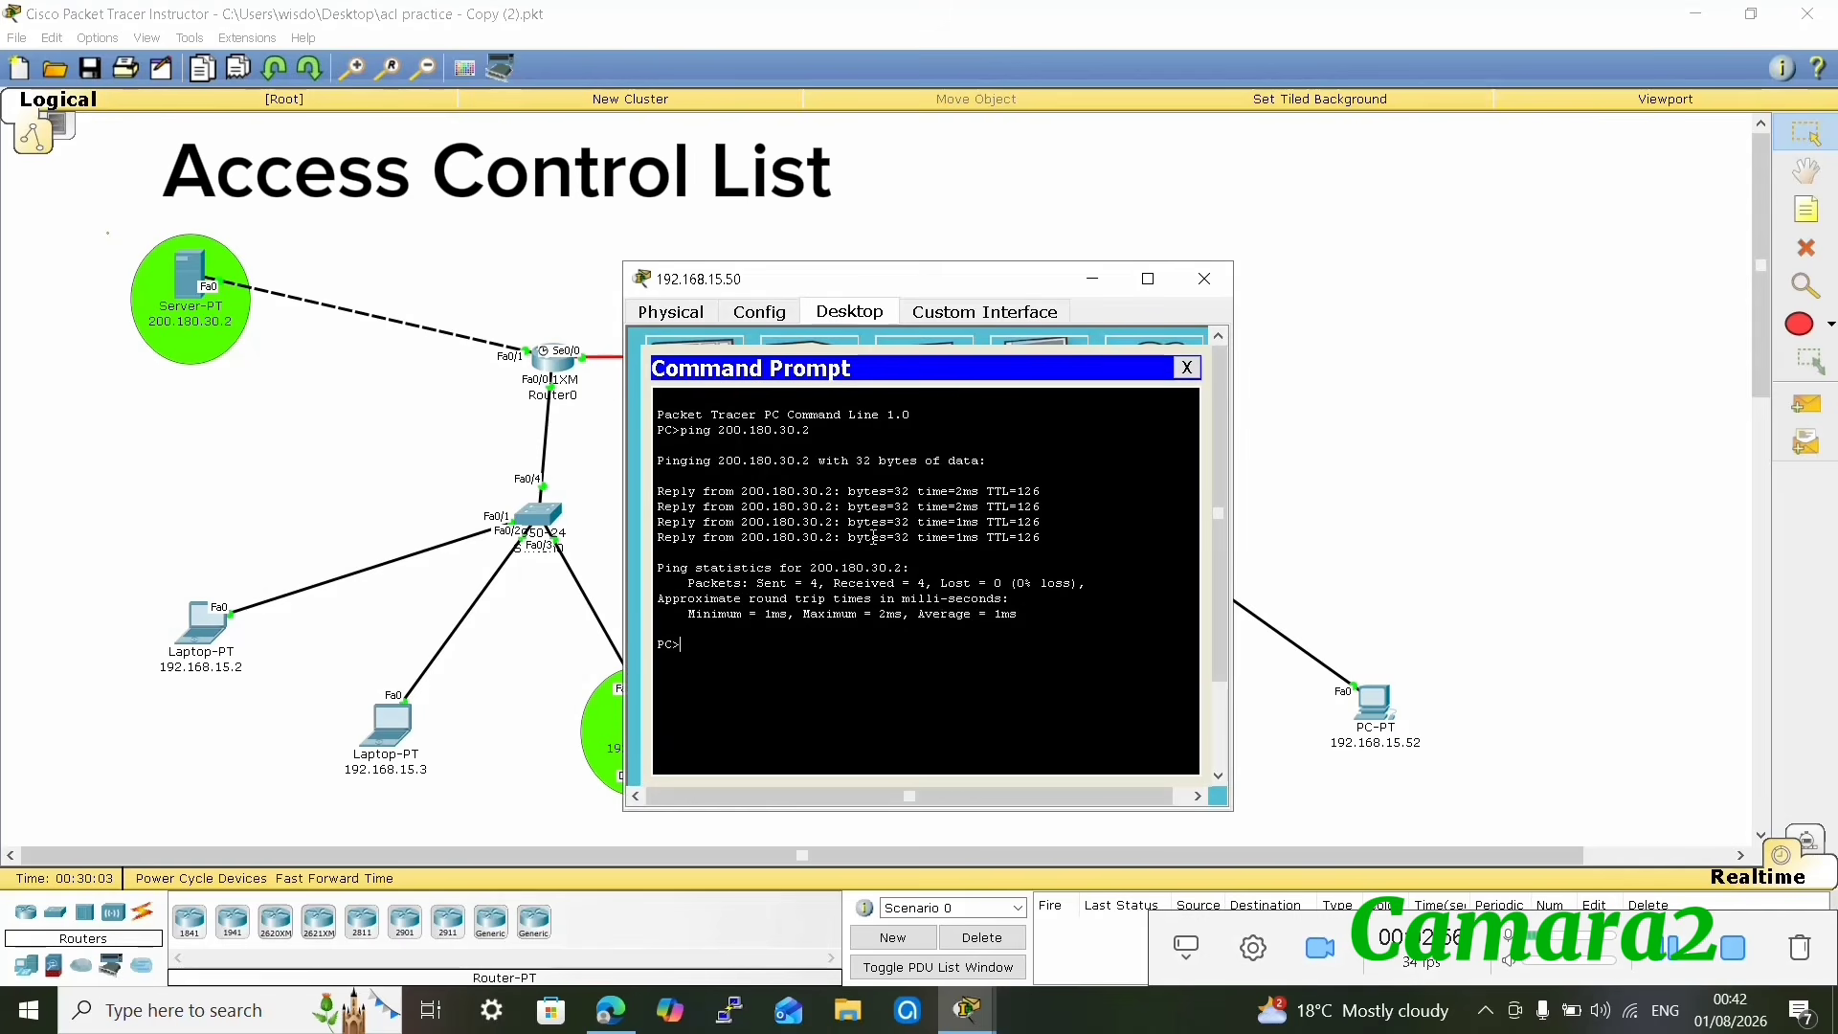
click(527, 680)
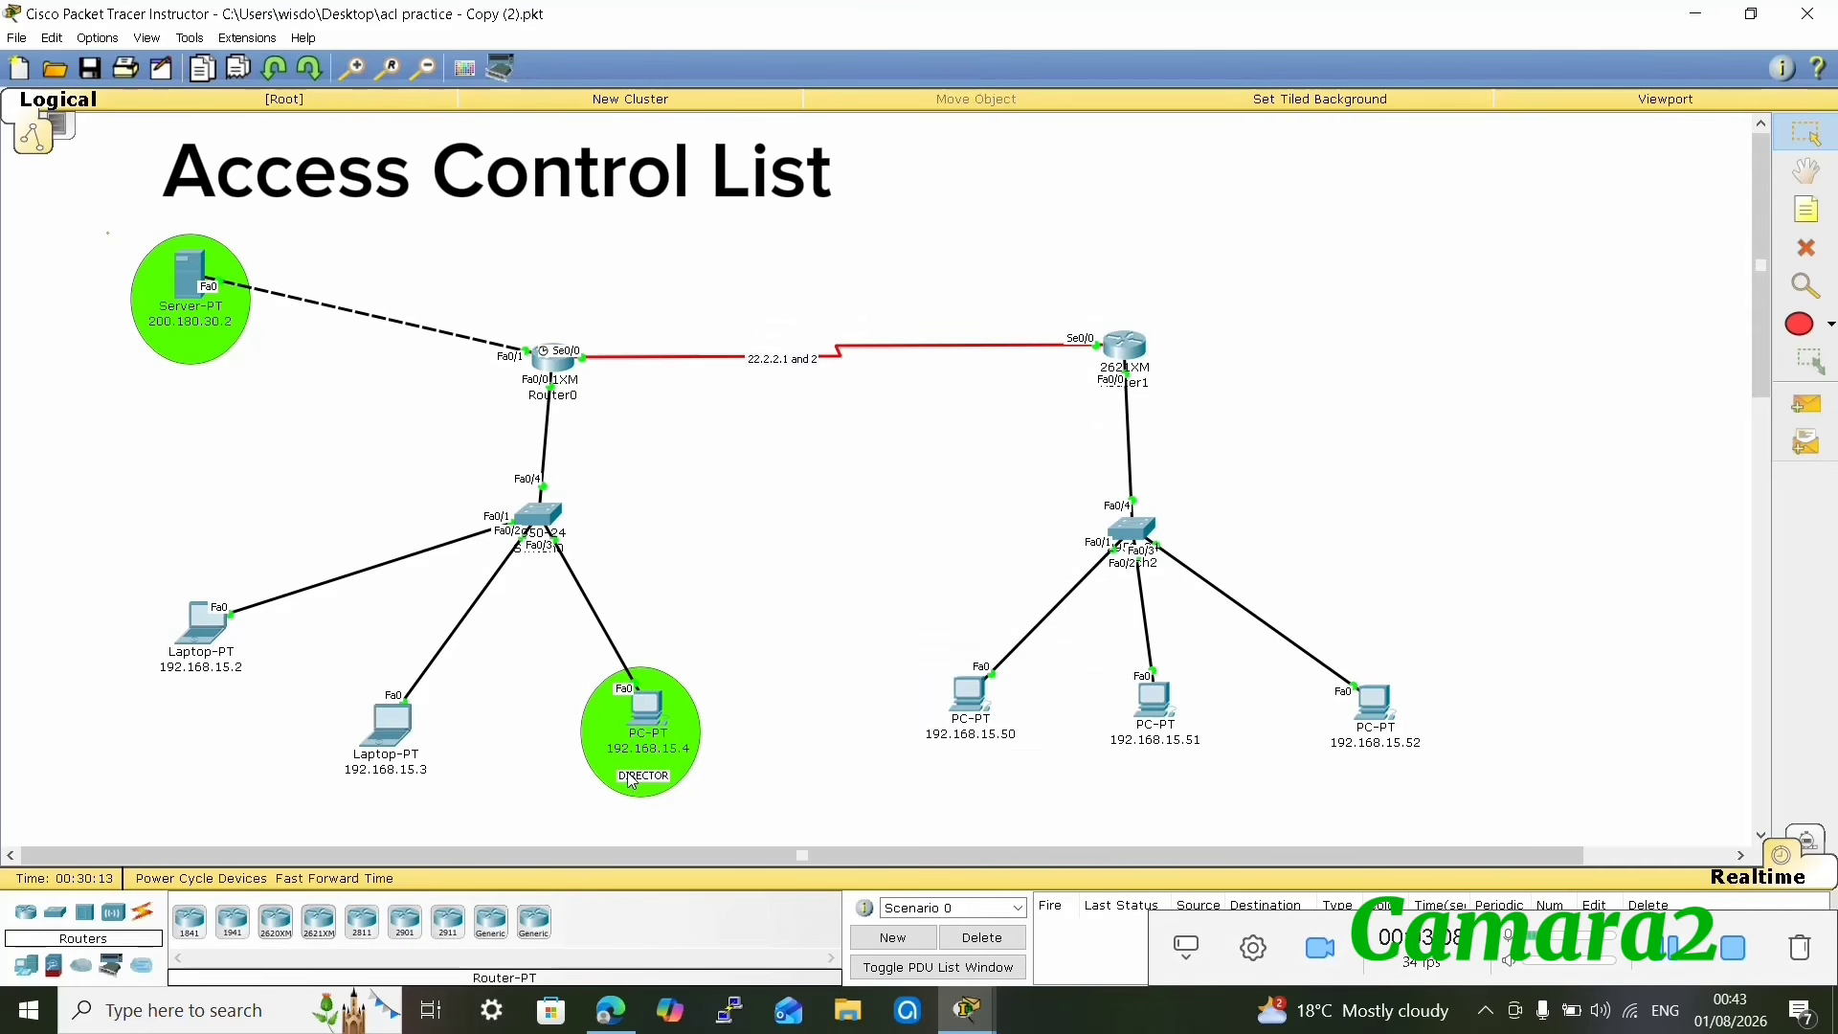
- Ping the server at 200.180.30.2 from the command prompt of the DIRECTOR PC, 192.168.15.4
click(639, 726)
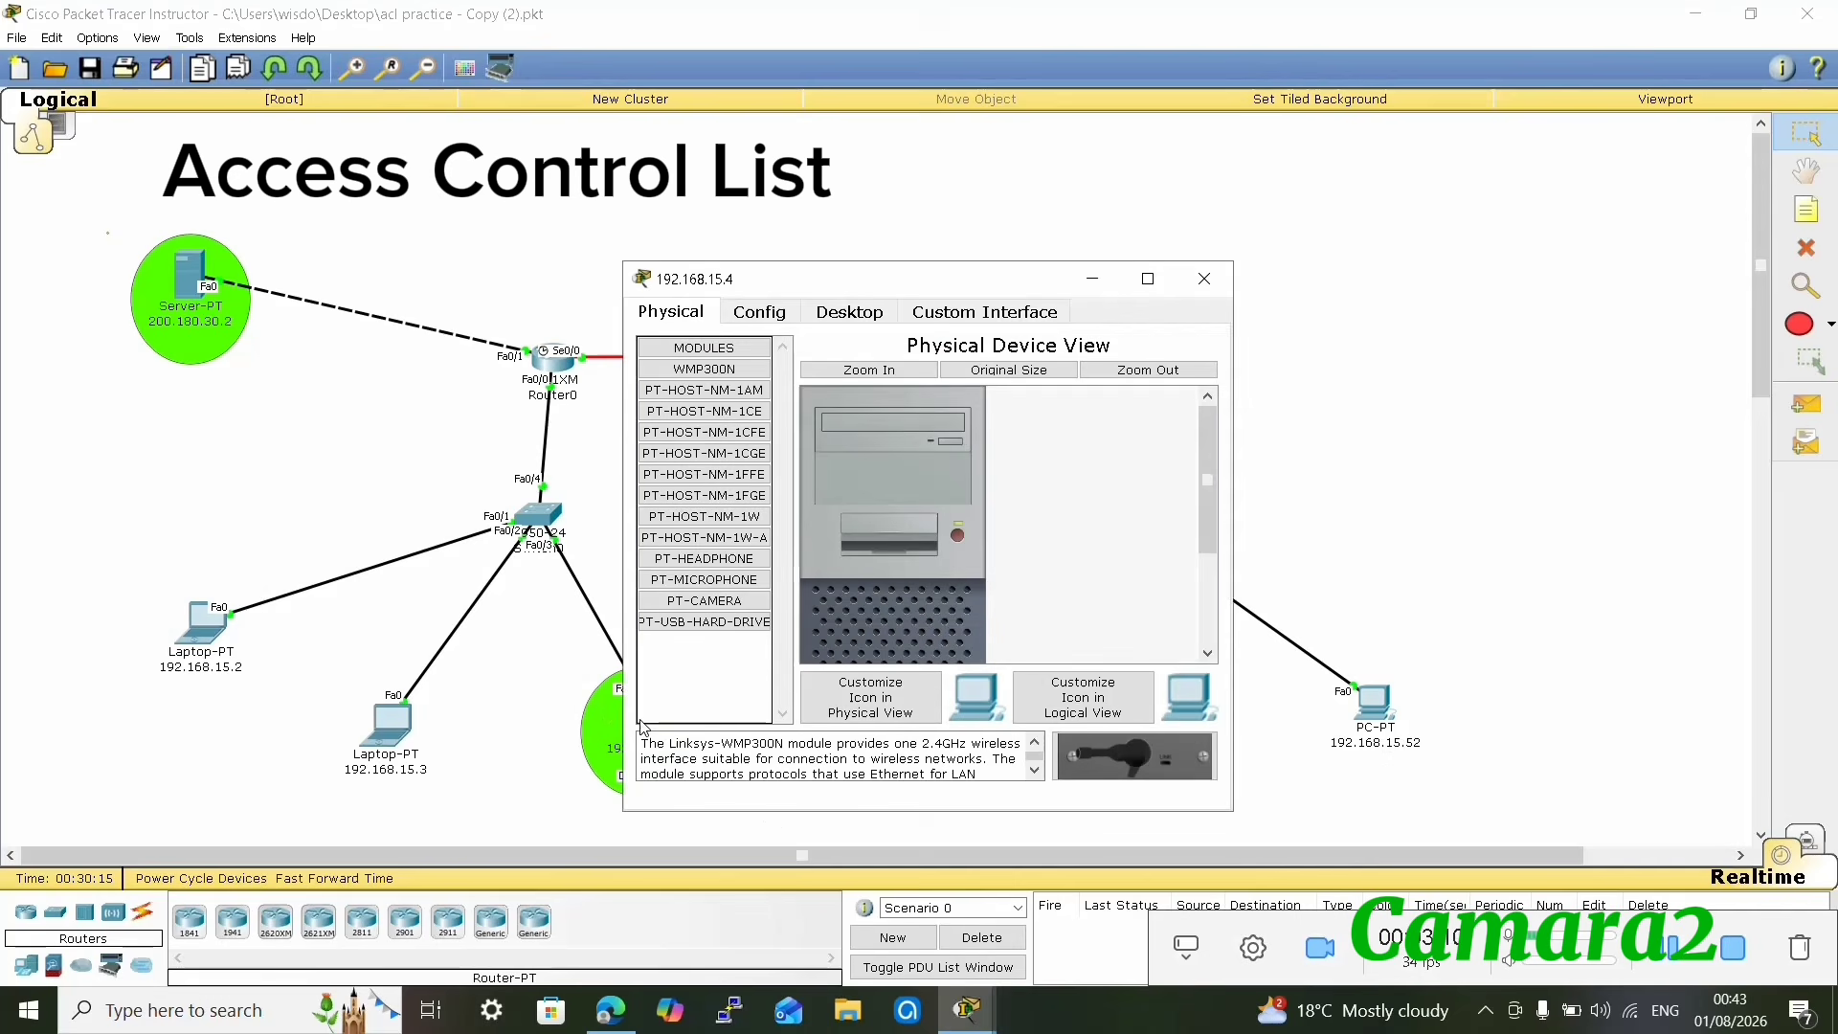
click(847, 319)
click(1036, 402)
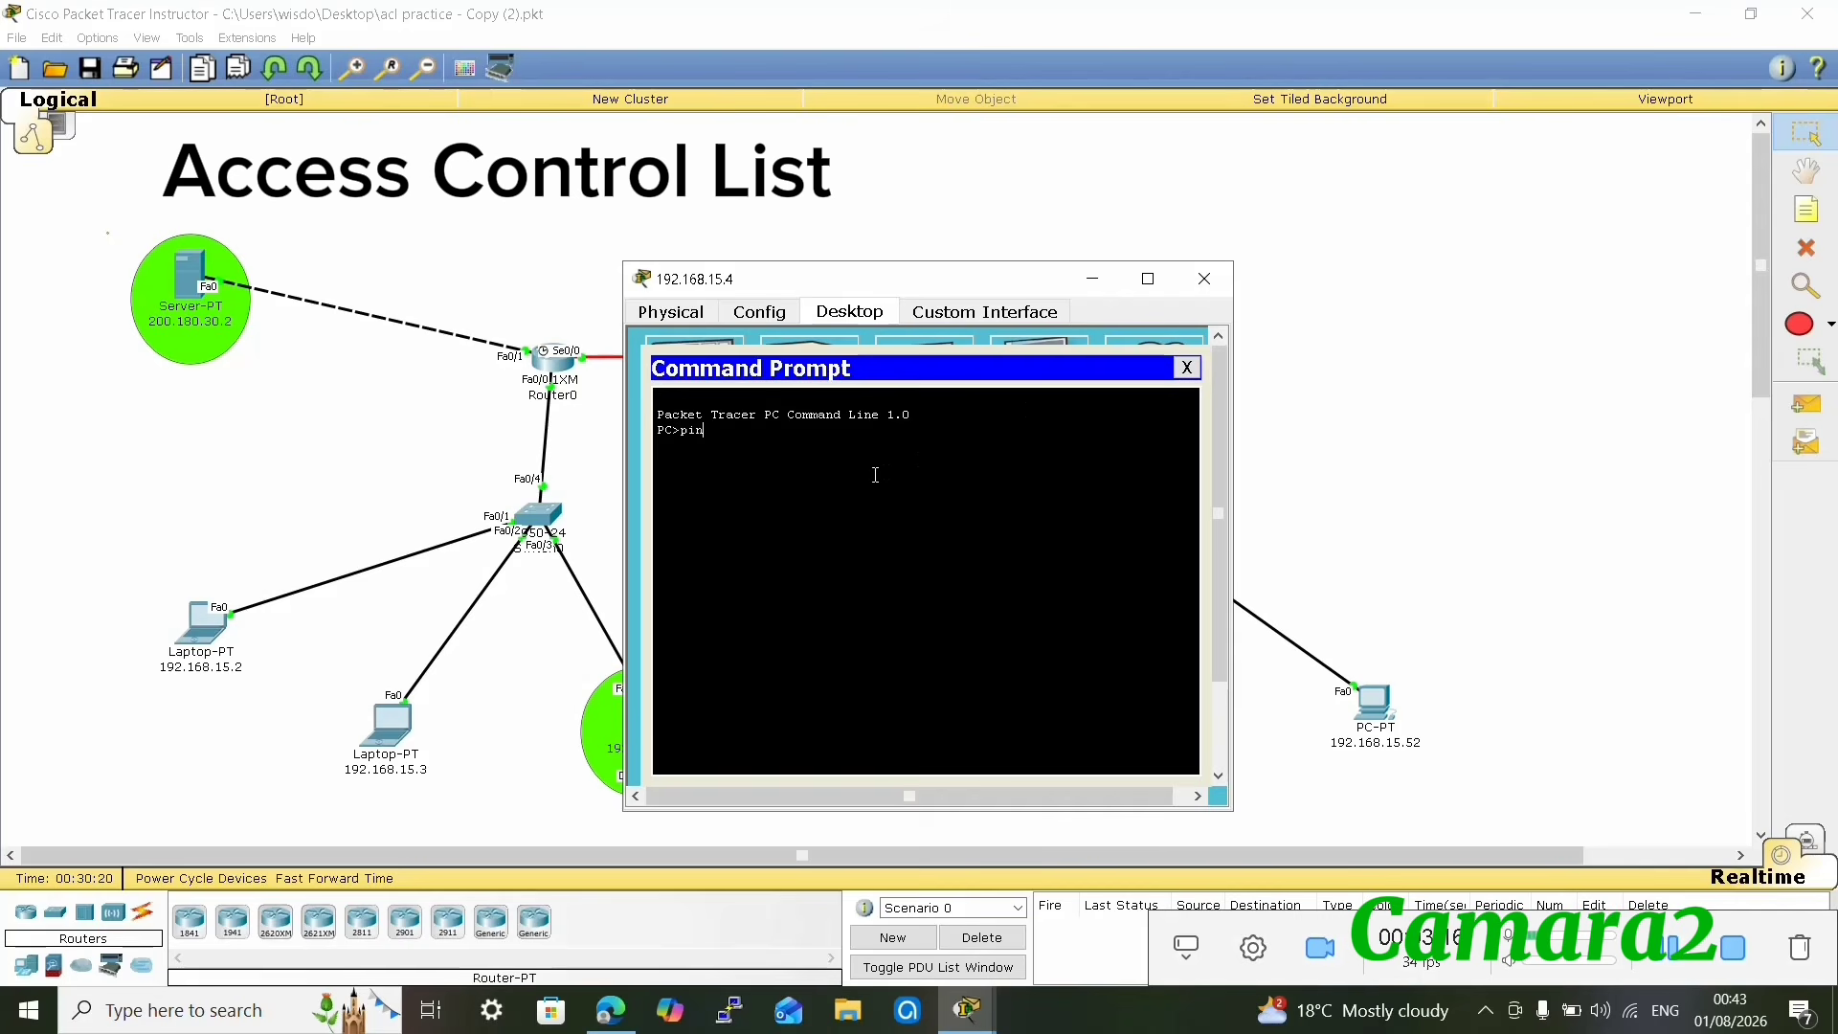
text(ping 200)
text(.18)
text(0.30)
text(.3)
key(Return)
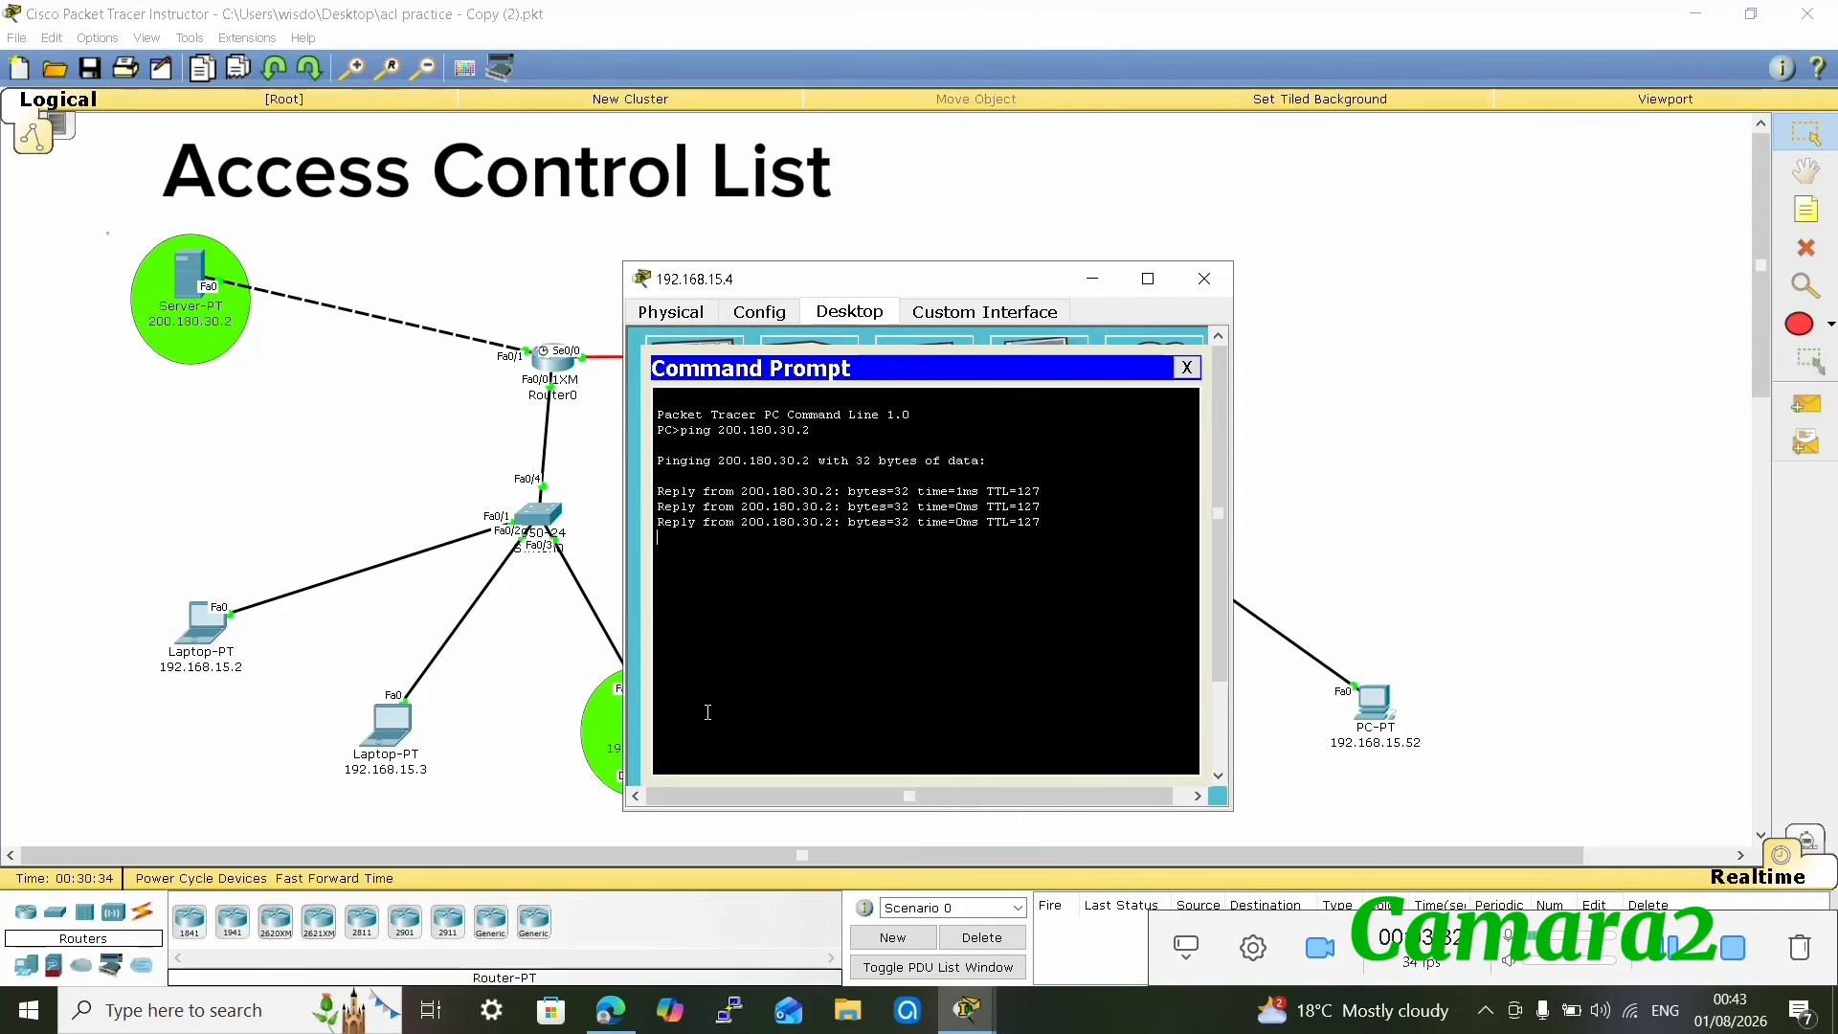
- Ping the server at 200.180.30.2 from the command prompt of laptop 192.168.15.3 and return to the topology
click(396, 737)
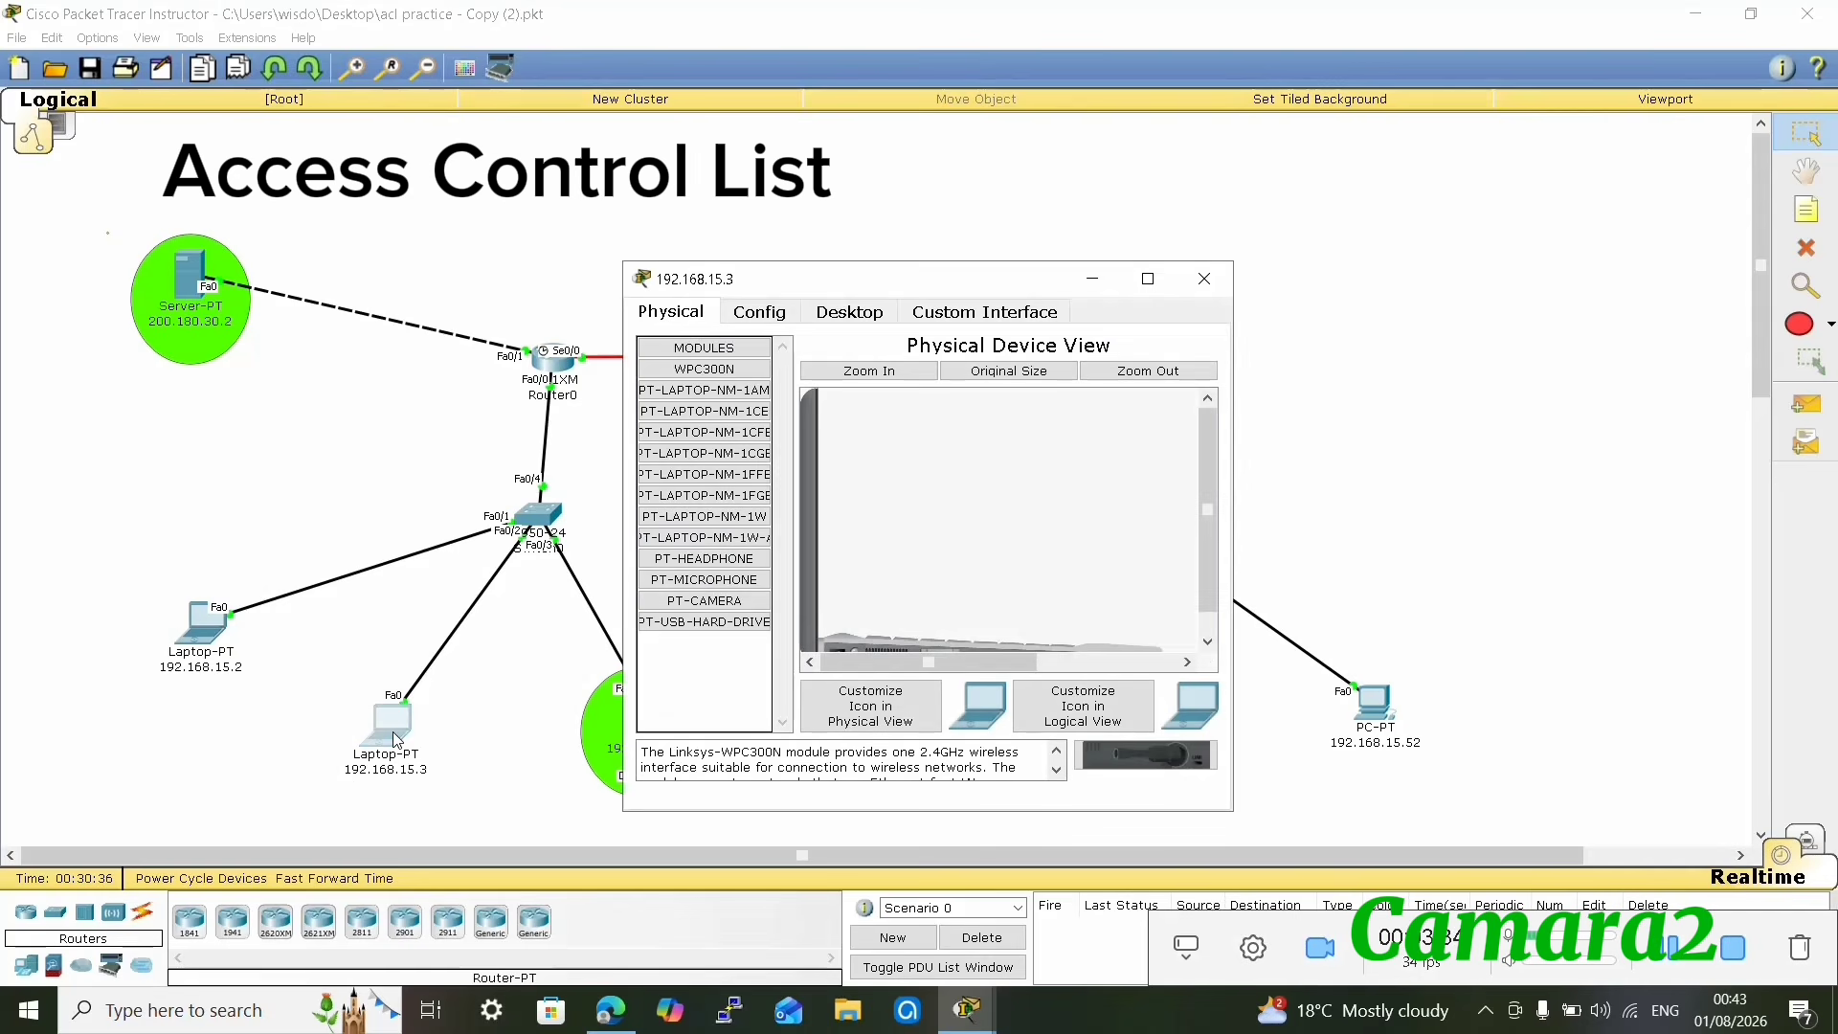
click(844, 316)
click(1046, 410)
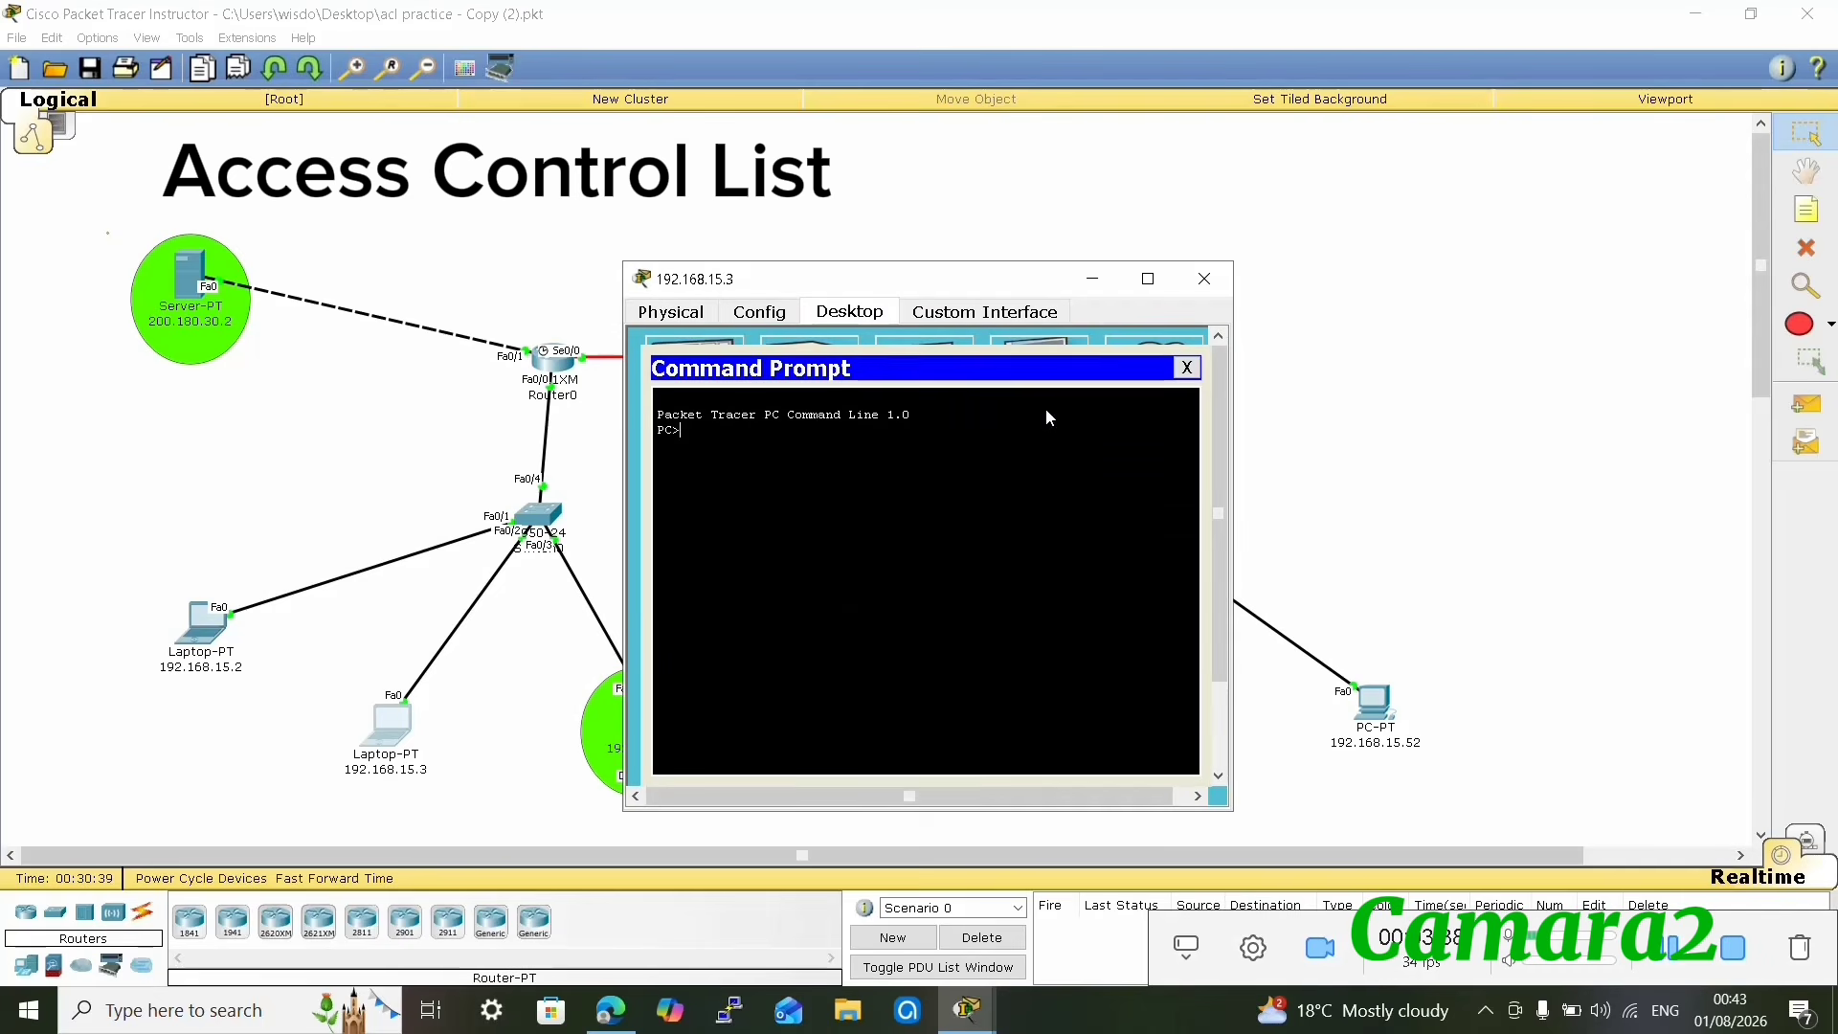
text(ping 200.180.30.2)
key(Return)
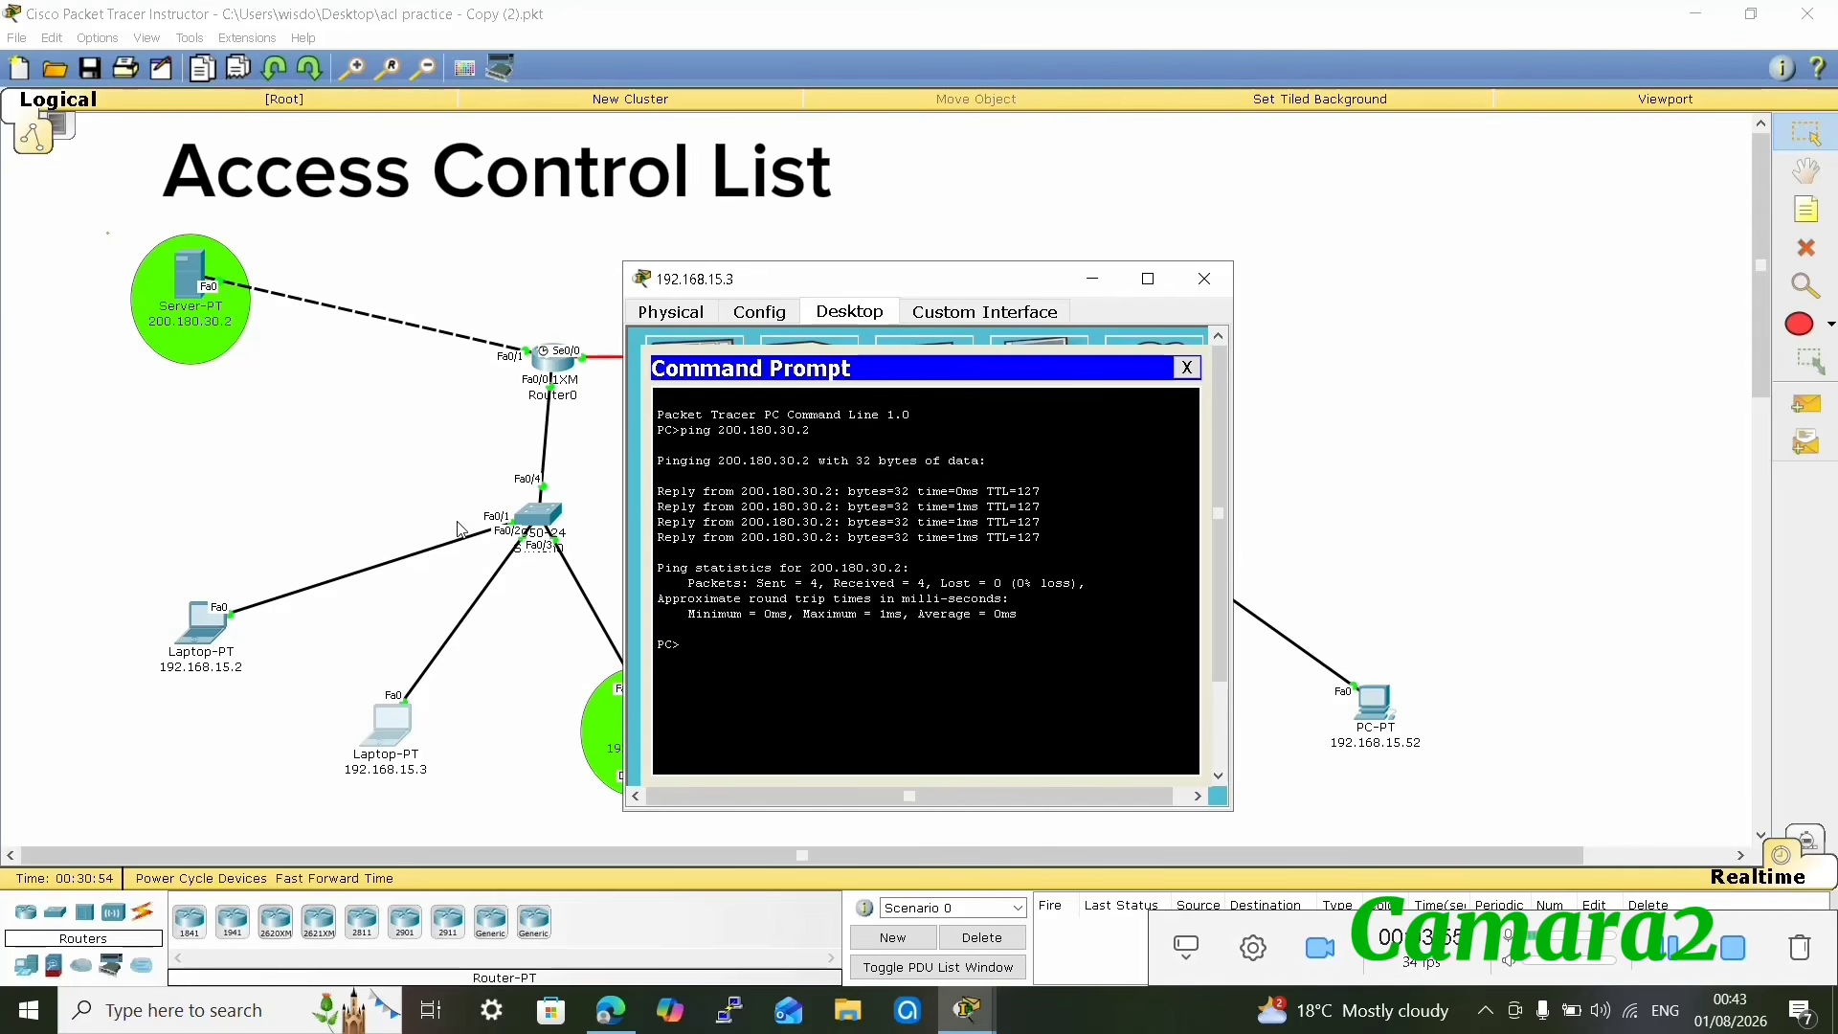
click(363, 444)
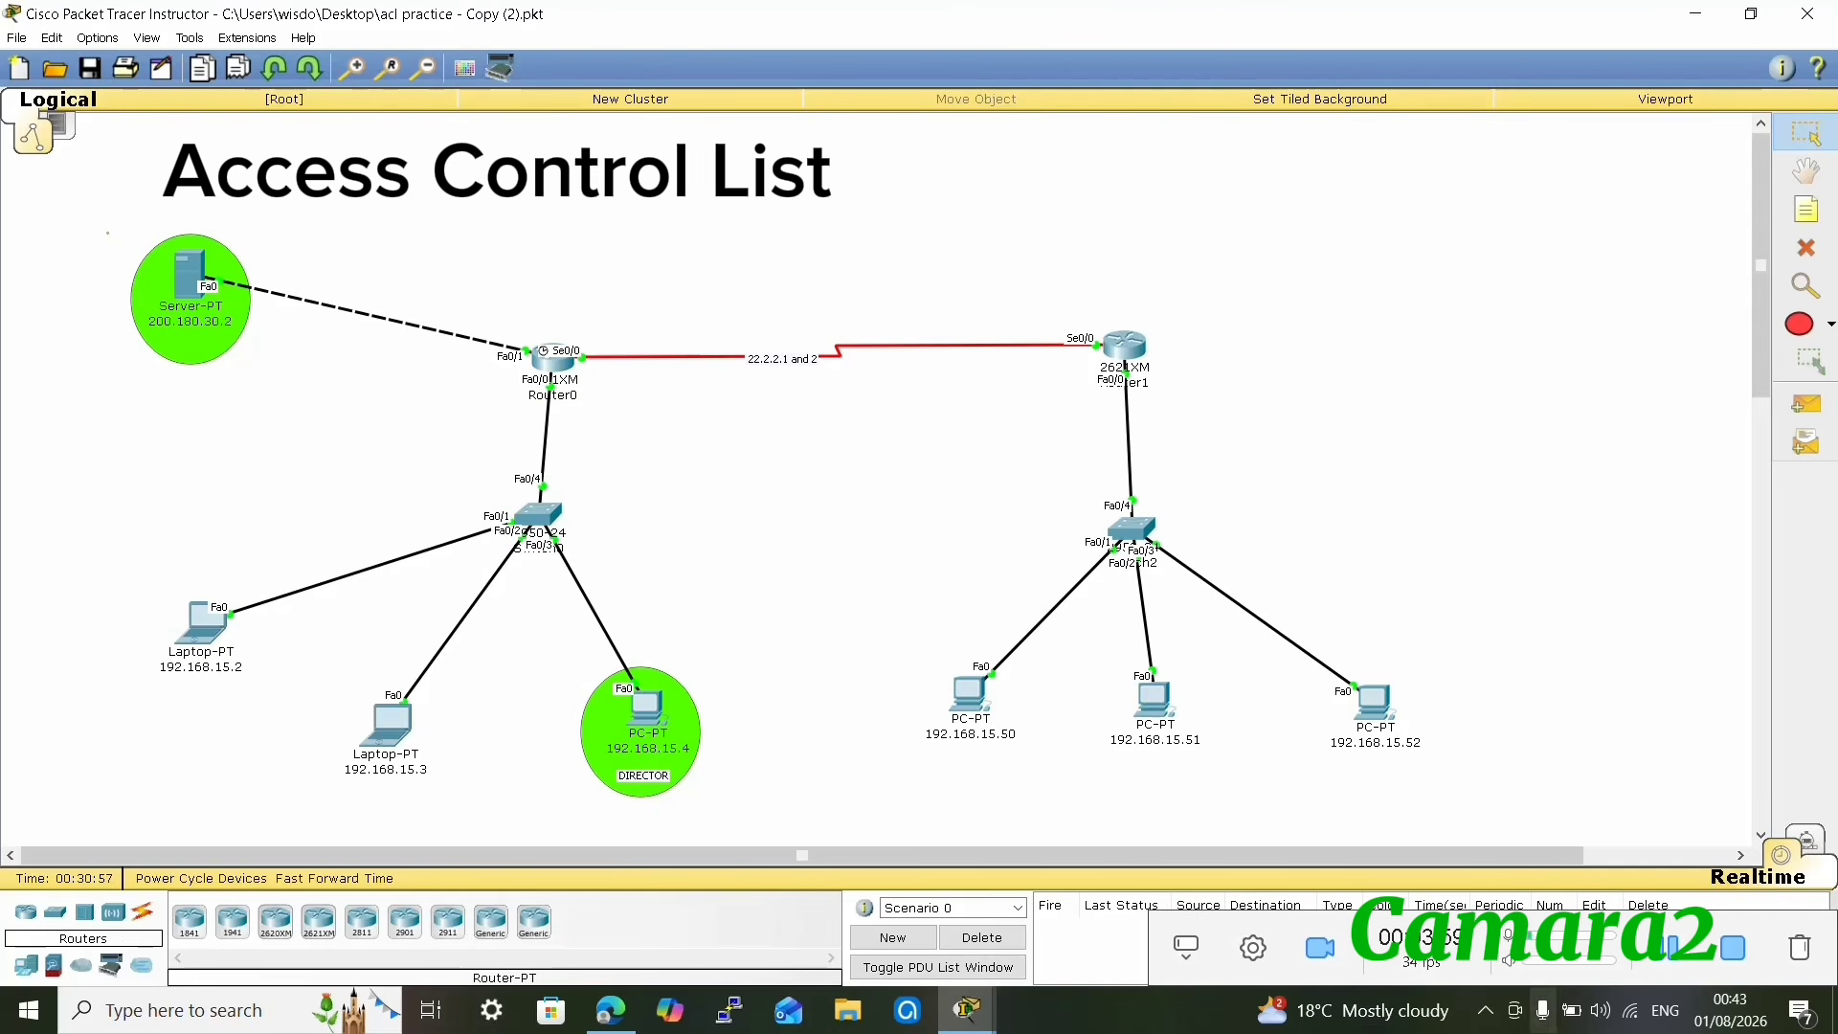
click(1666, 955)
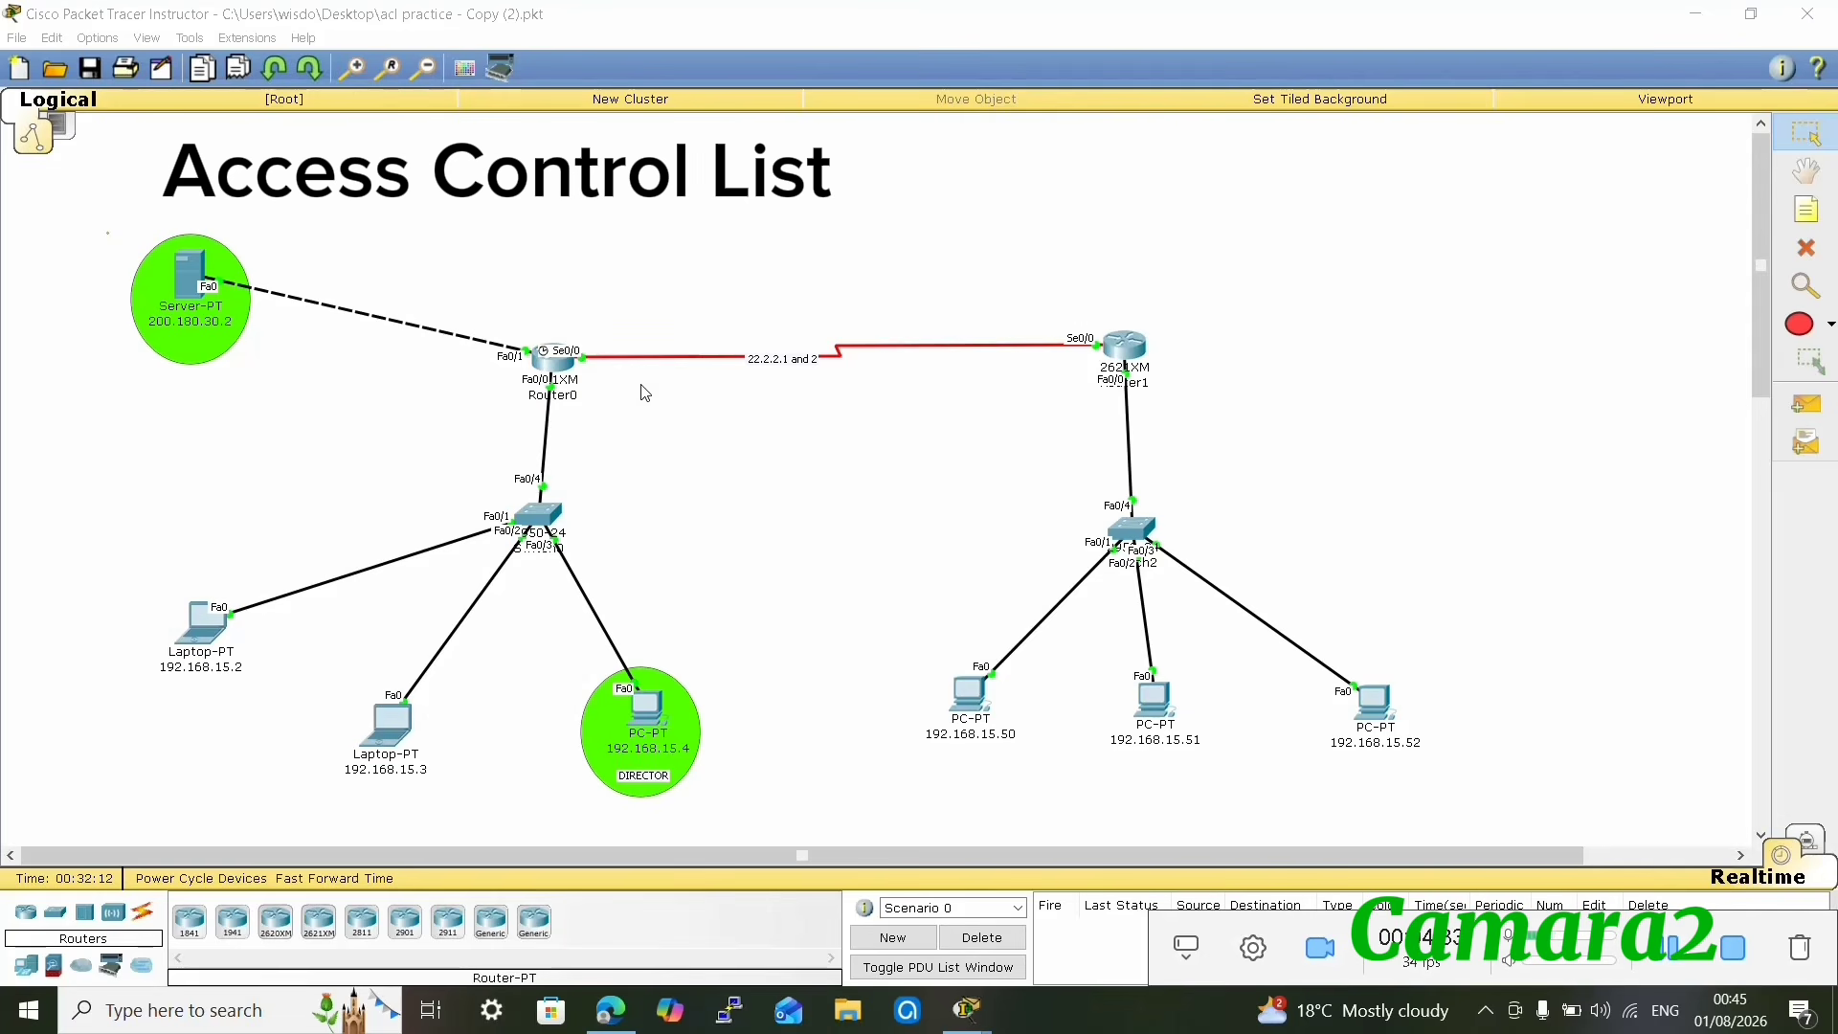
- Open Router0's command line and enter global configuration mode with enable and config t
double_click(548, 371)
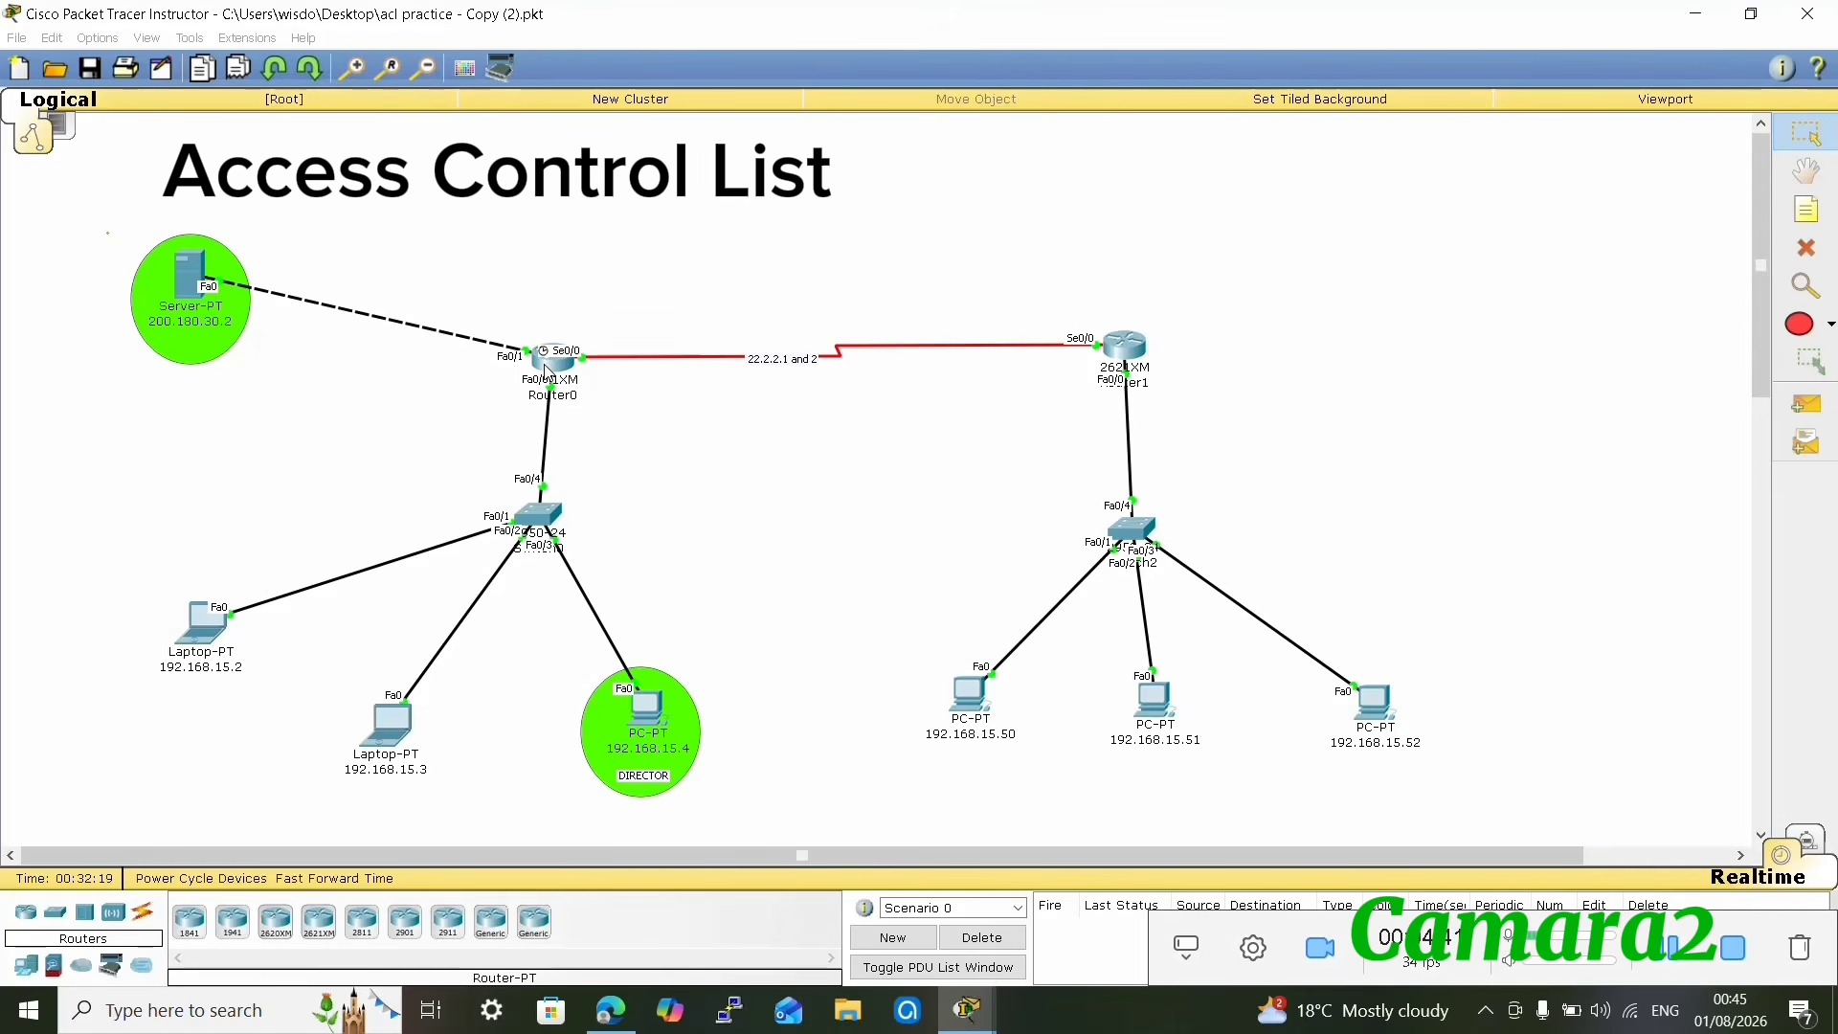
key(Return)
key(Return)
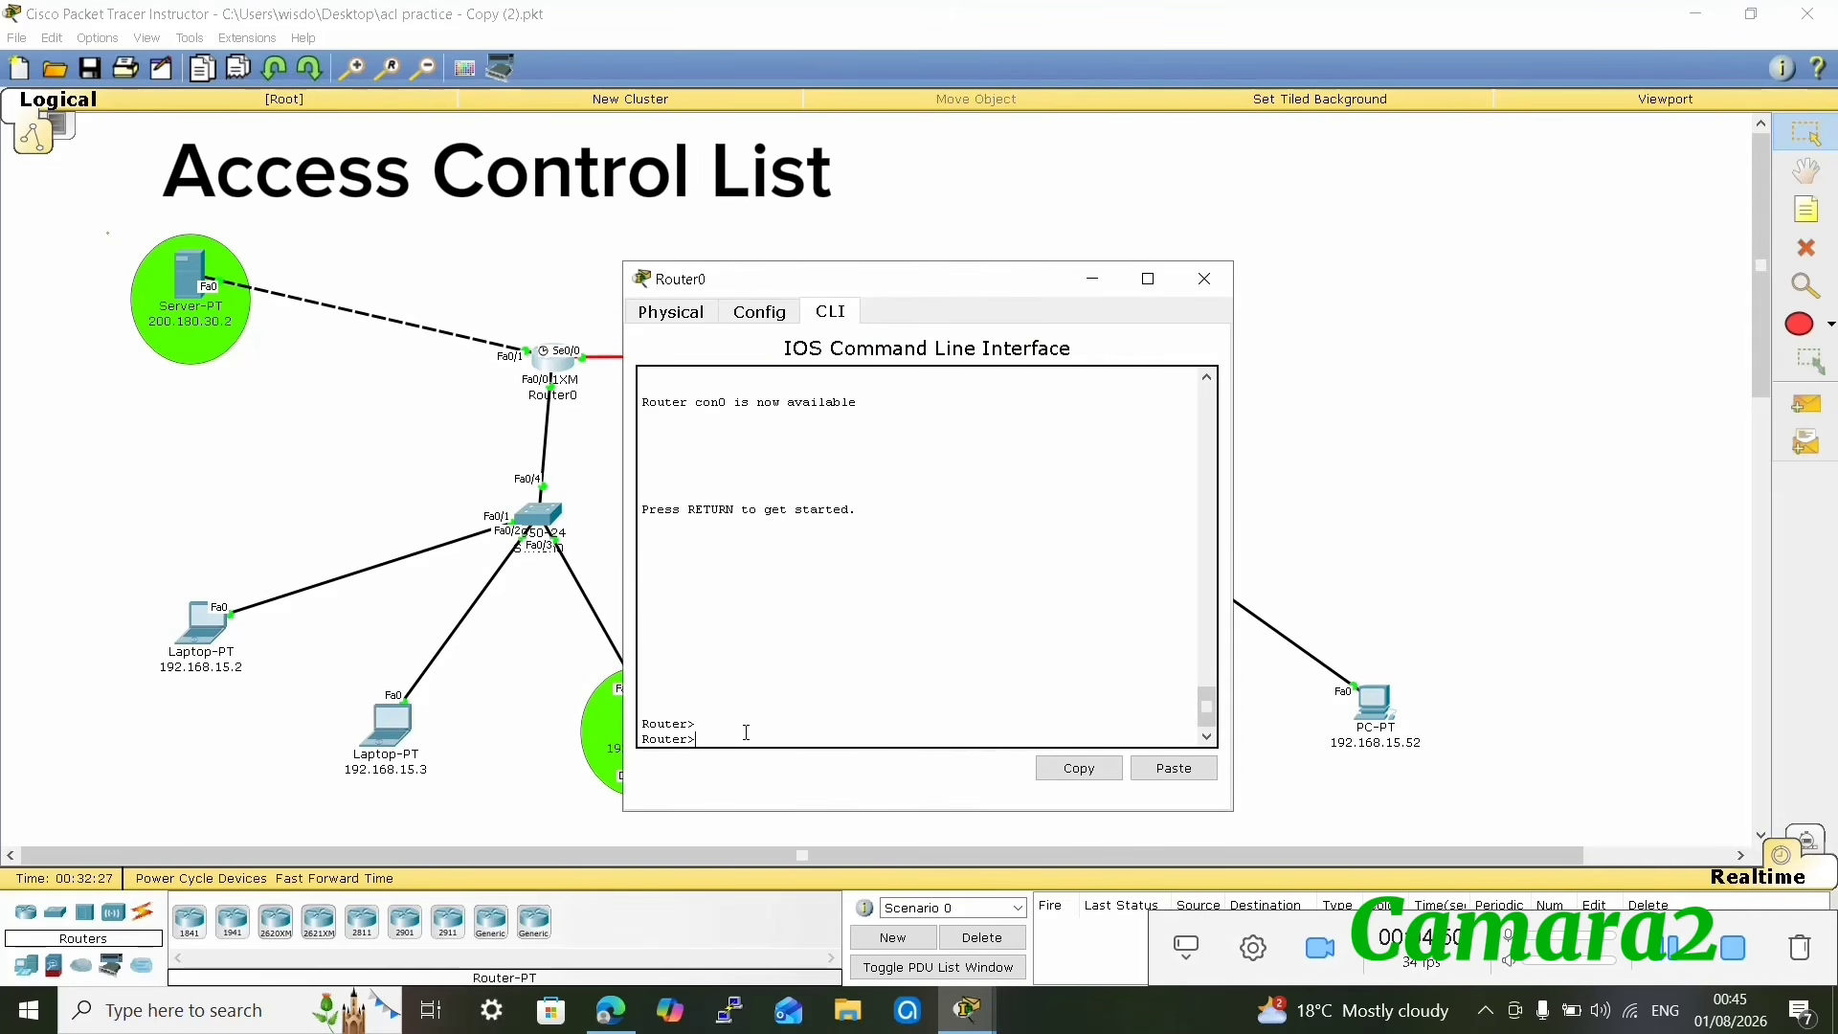
text(enable)
key(Return)
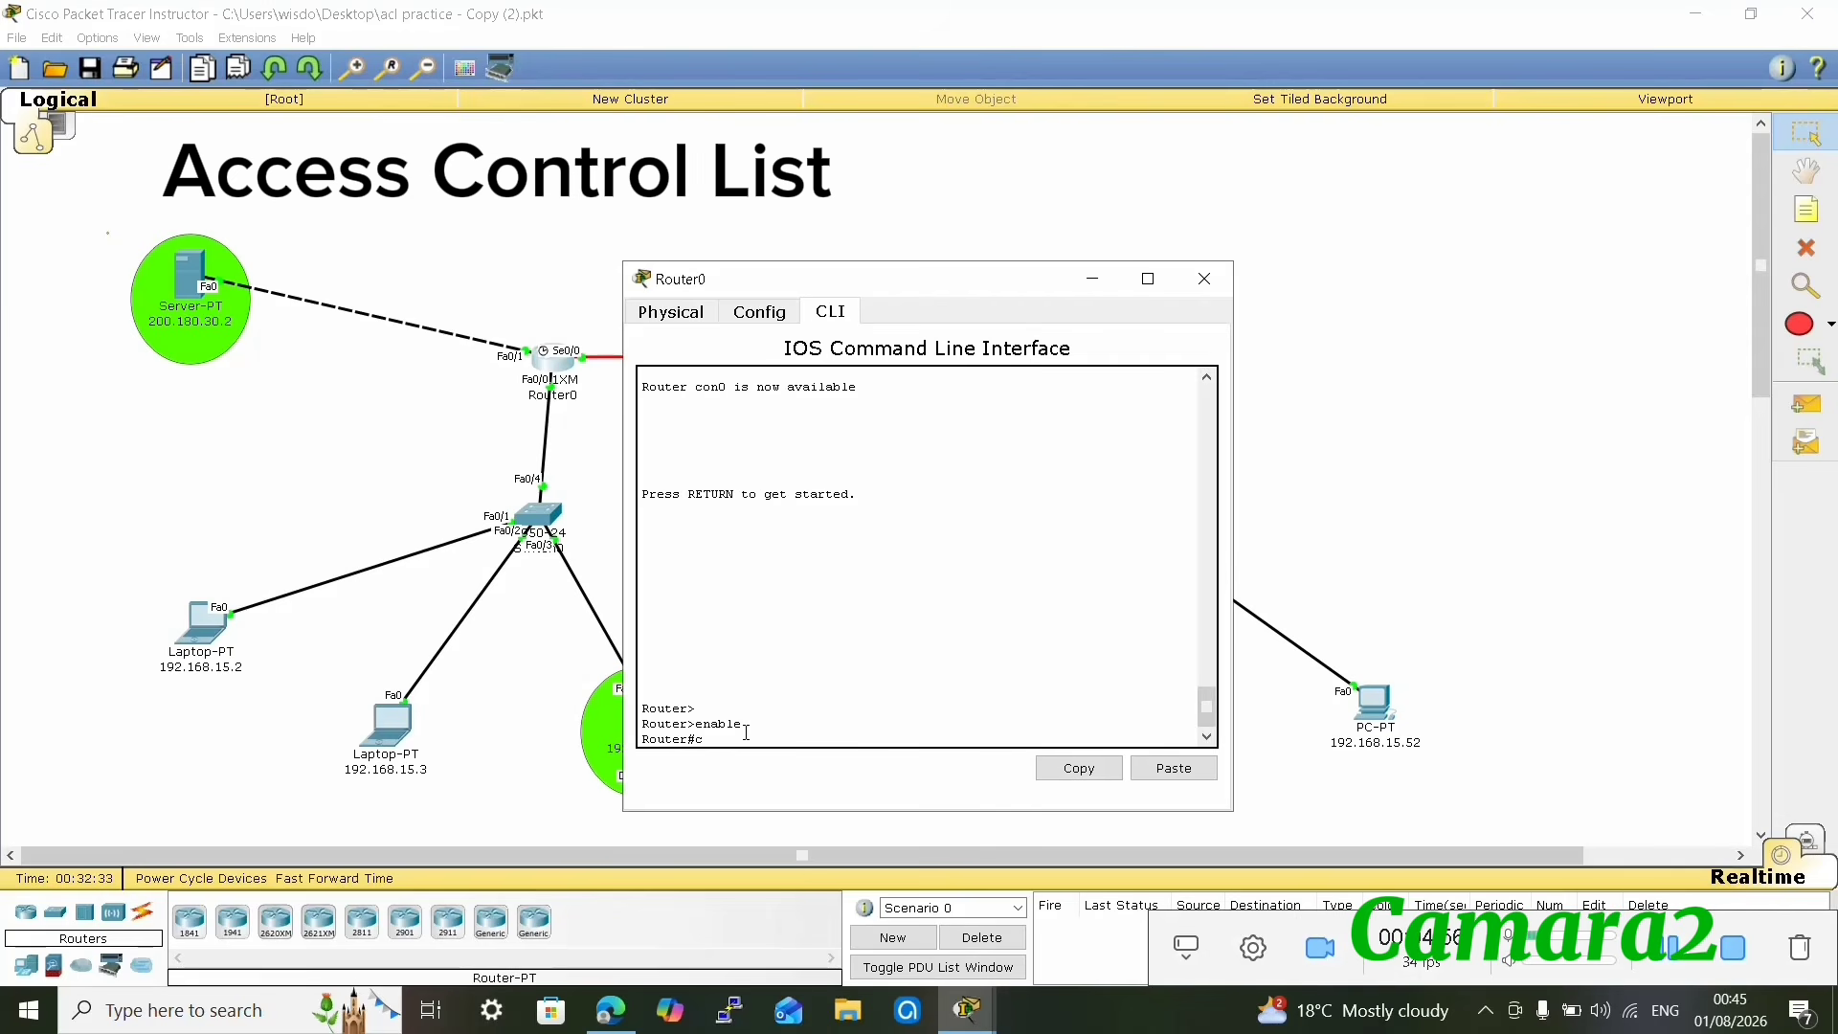
text(confit)
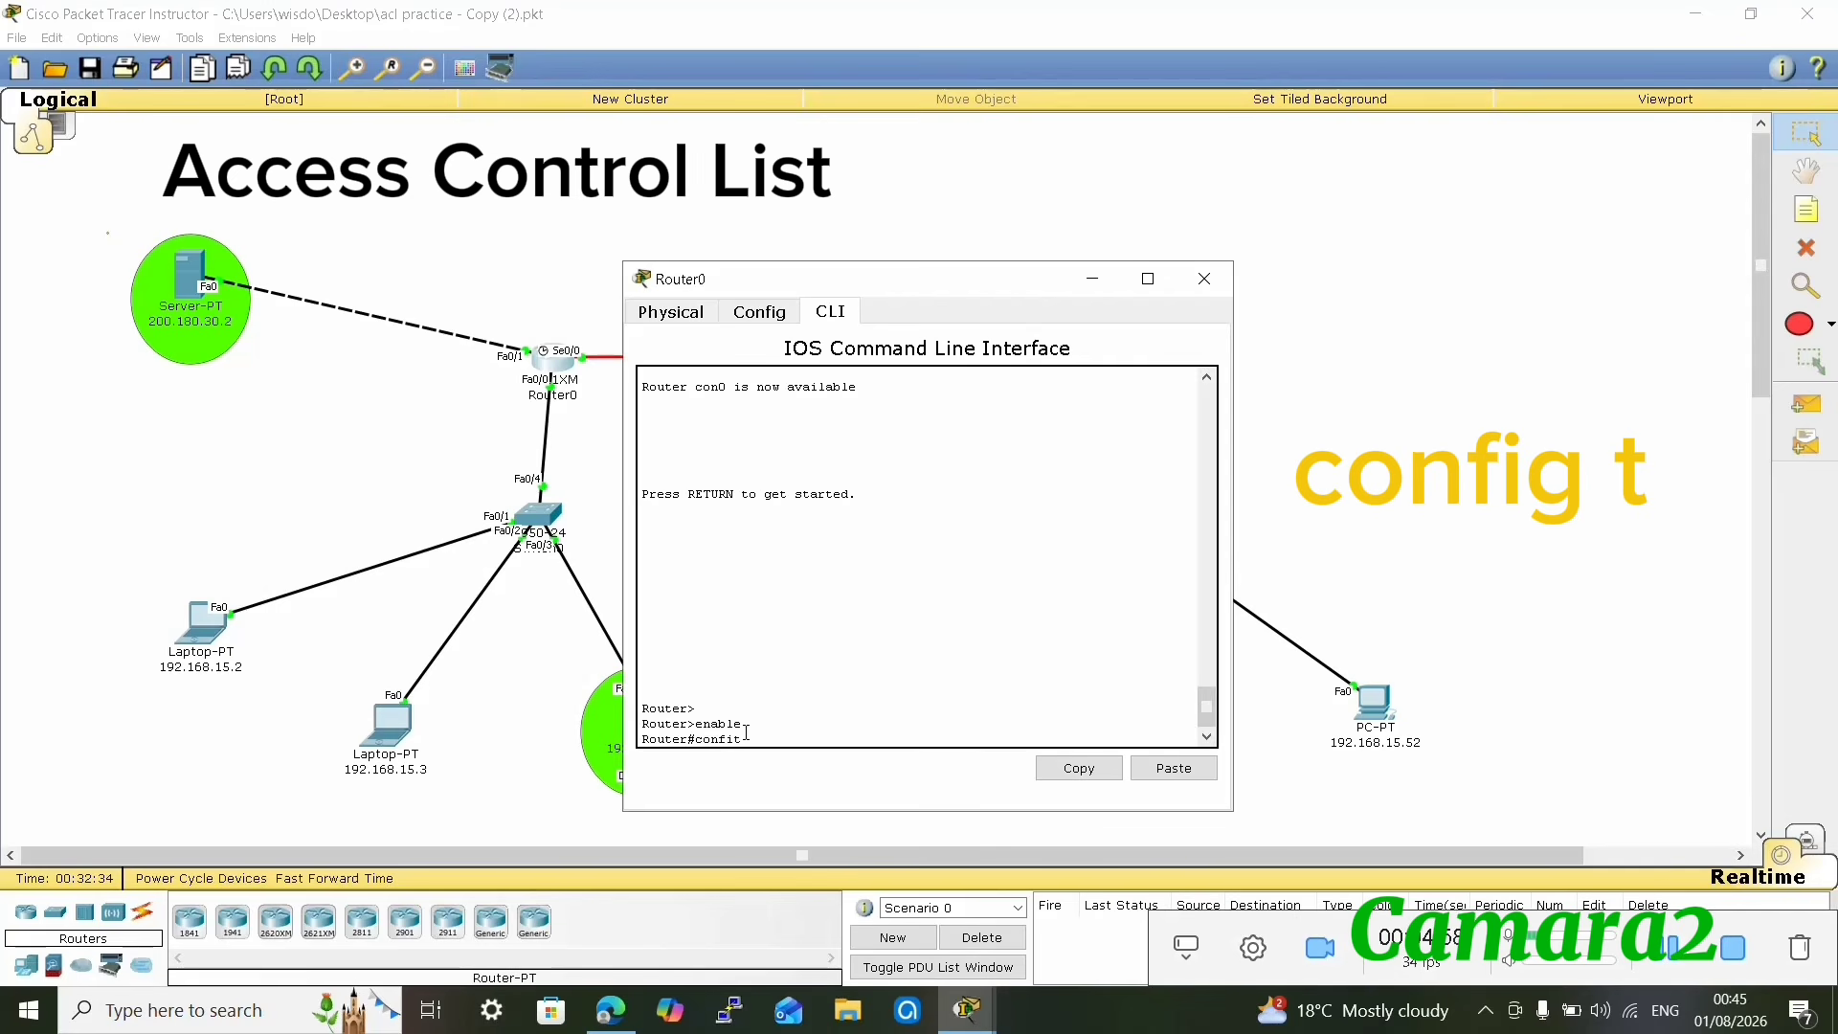
key(BackSpace)
key(BackSpace)
text(ig)
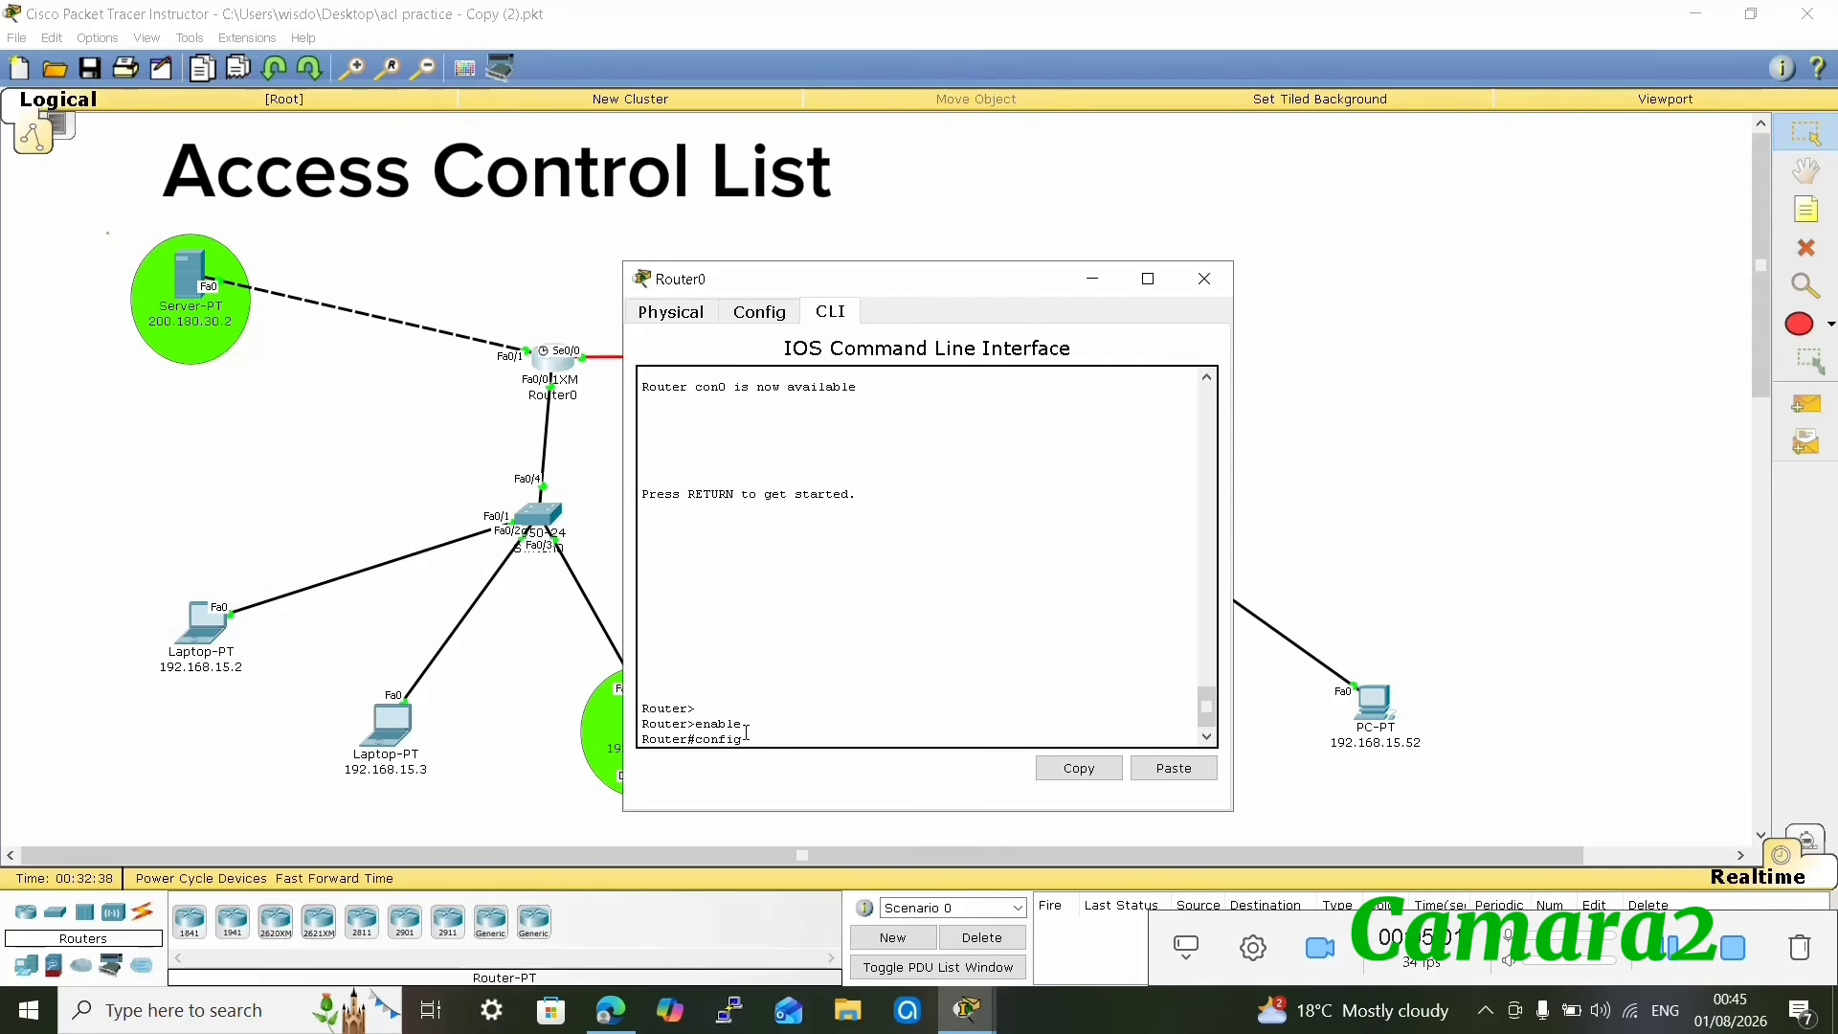
text( t)
key(Return)
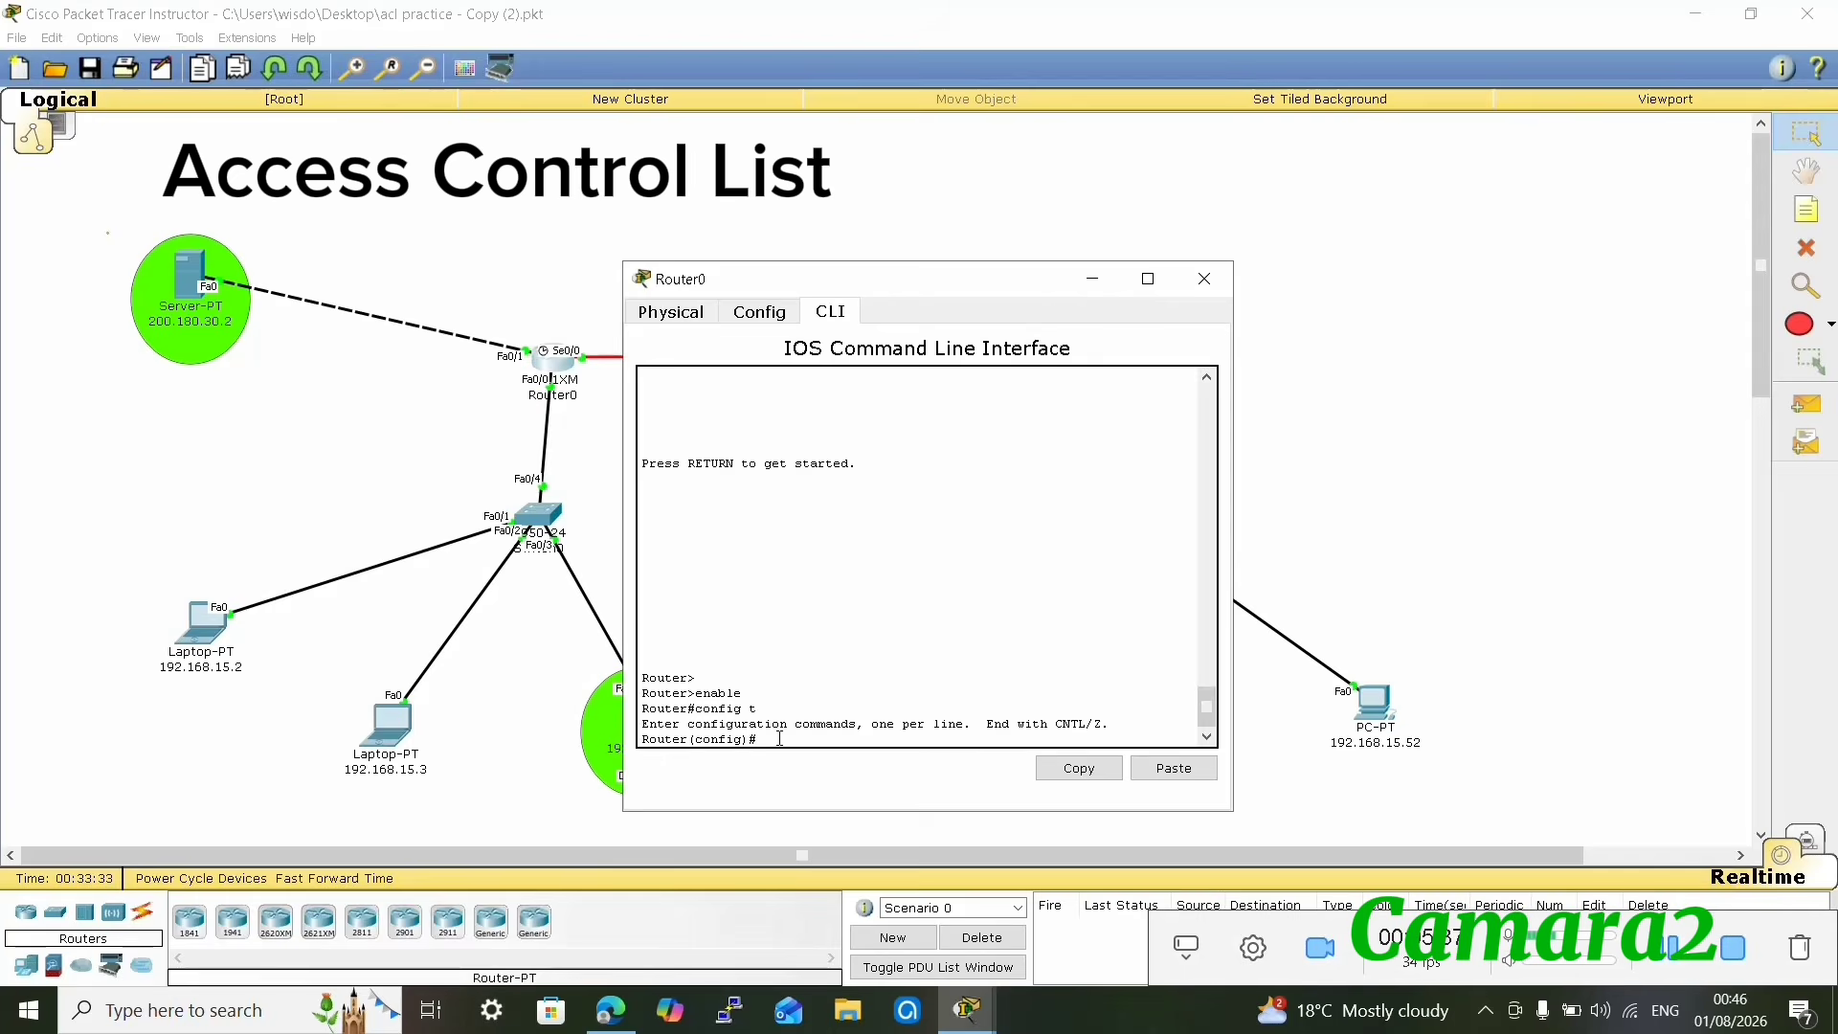
- Add a rule to access list 15 on Router0 that denies host 192.168.15.2
text(ccess-list)
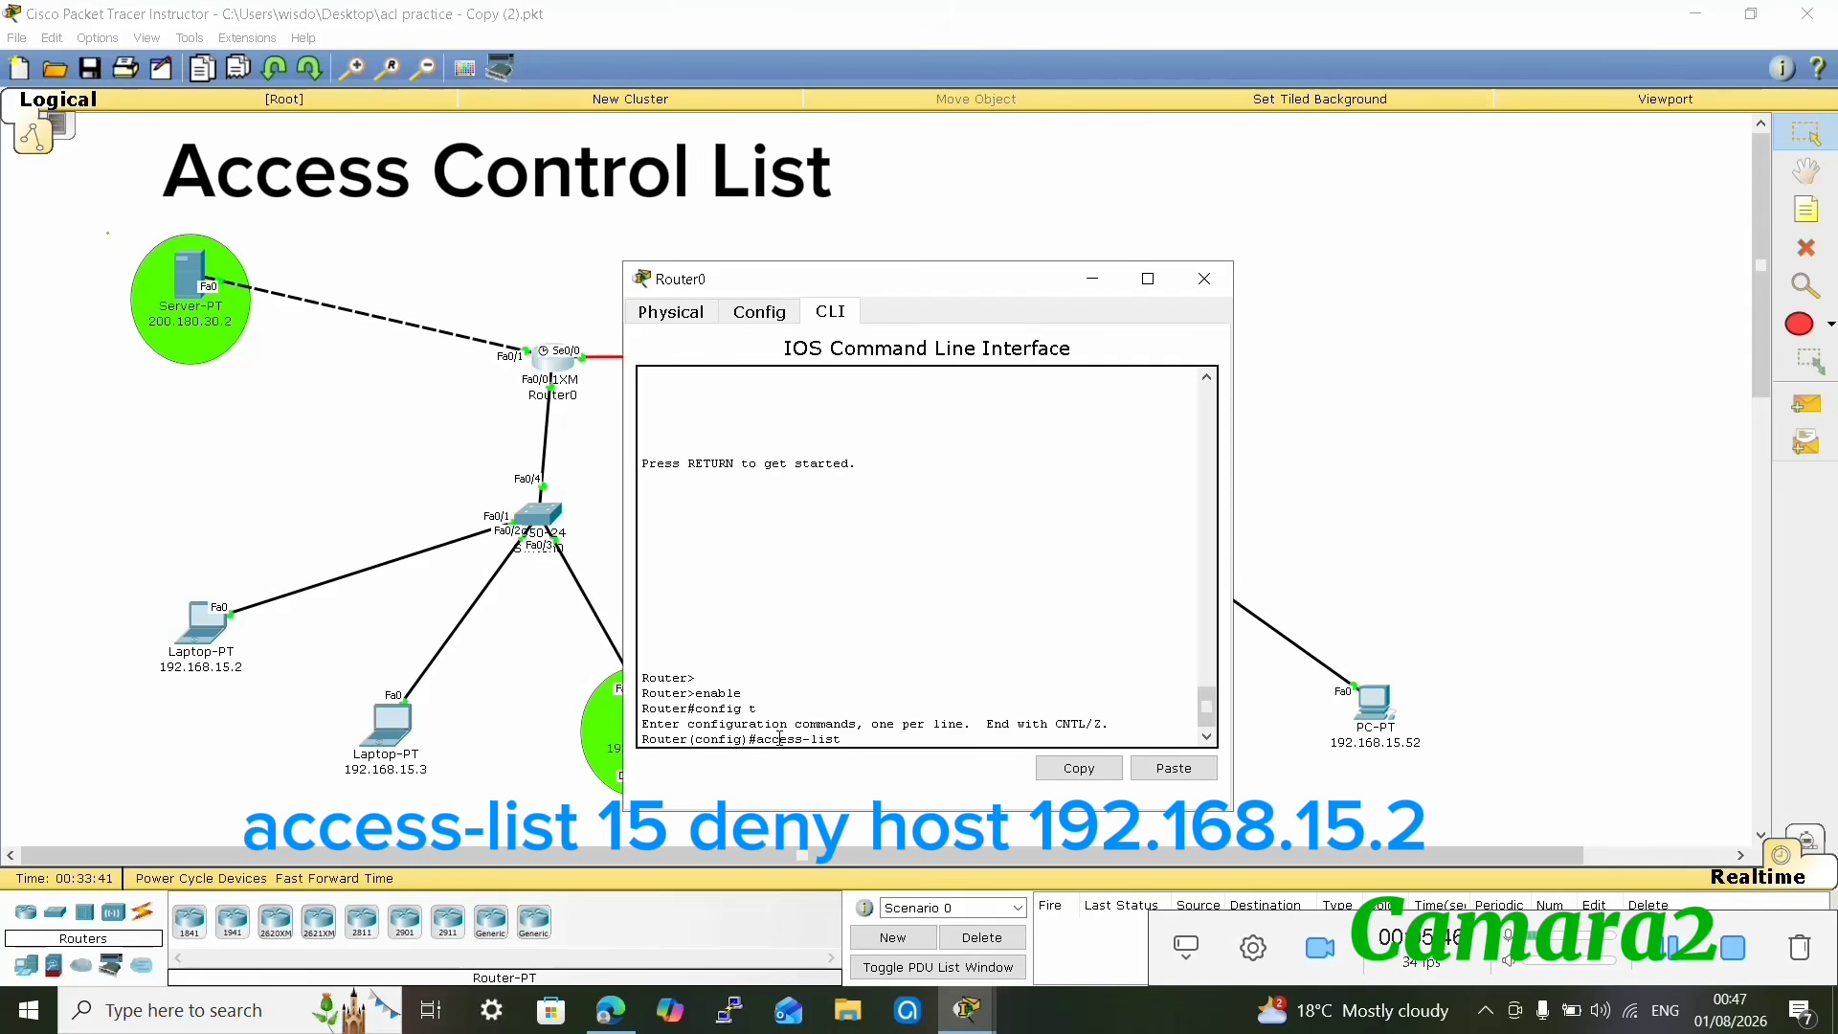
text( 15)
text(eny host)
text(192.168.15.2)
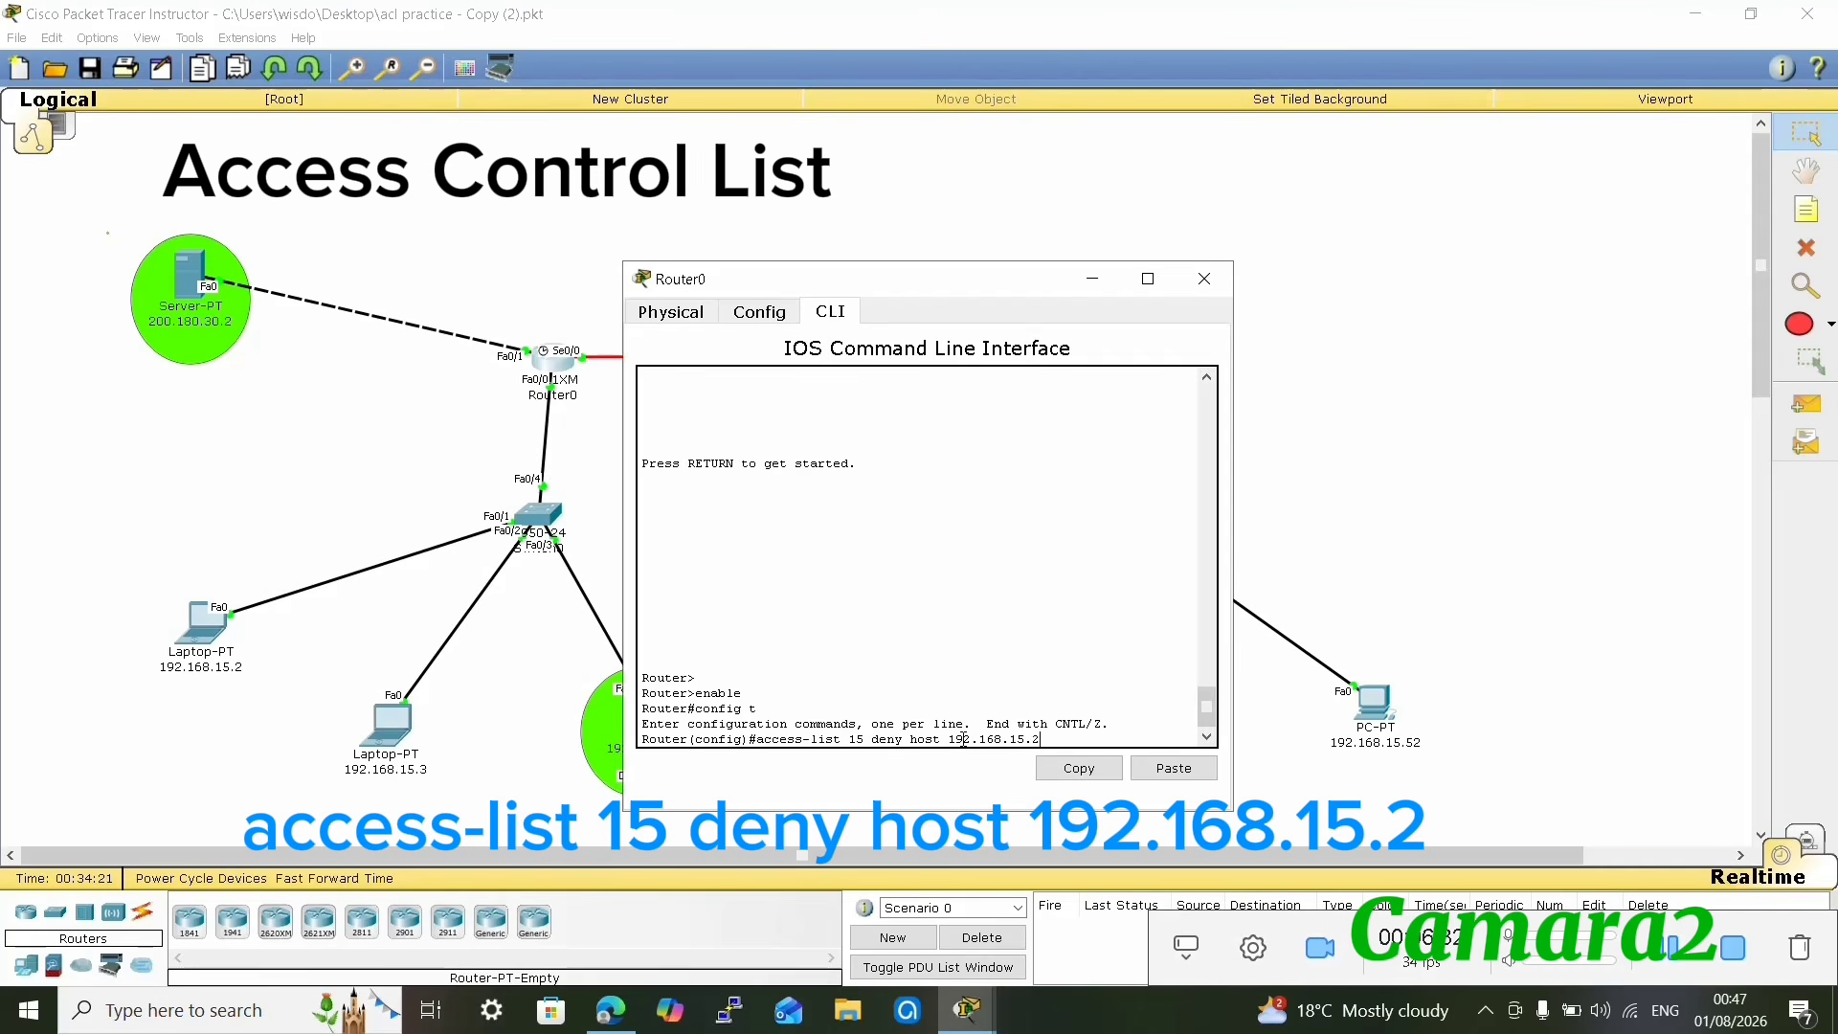
key(Return)
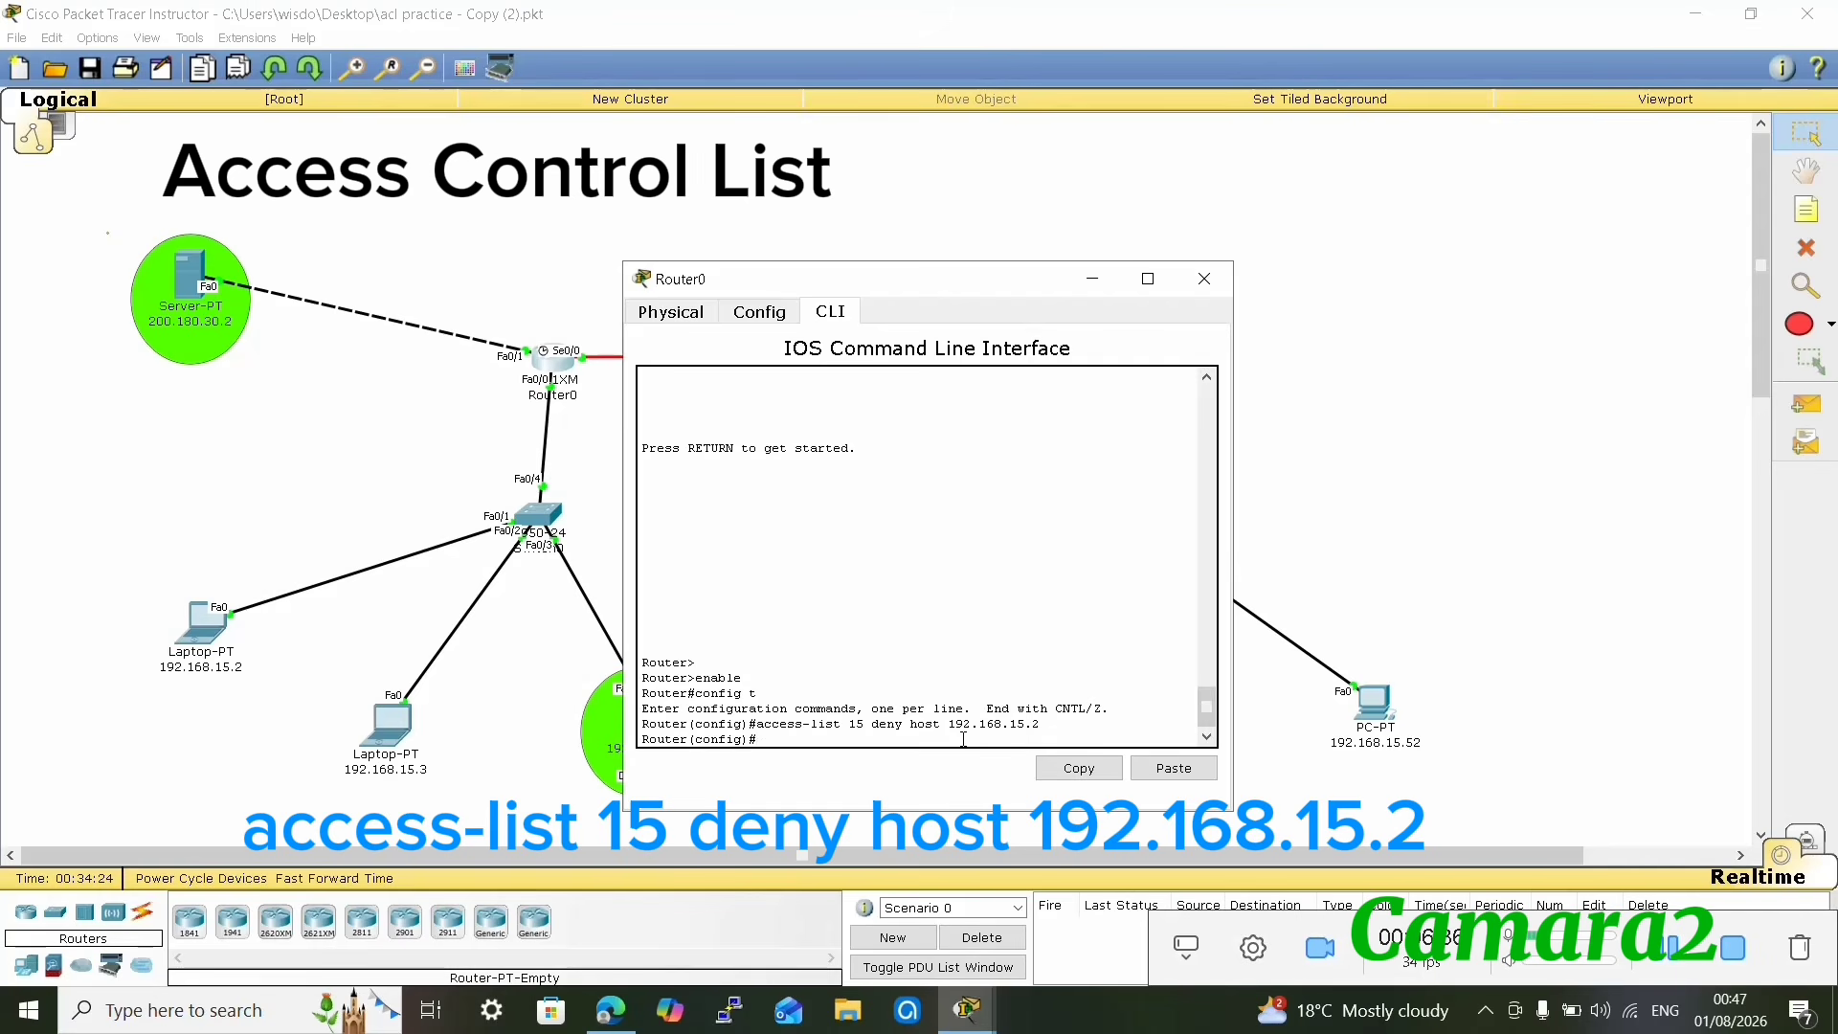
- Add a rule to access list 15 on Router0 that denies host 192.168.15.3
text(access)
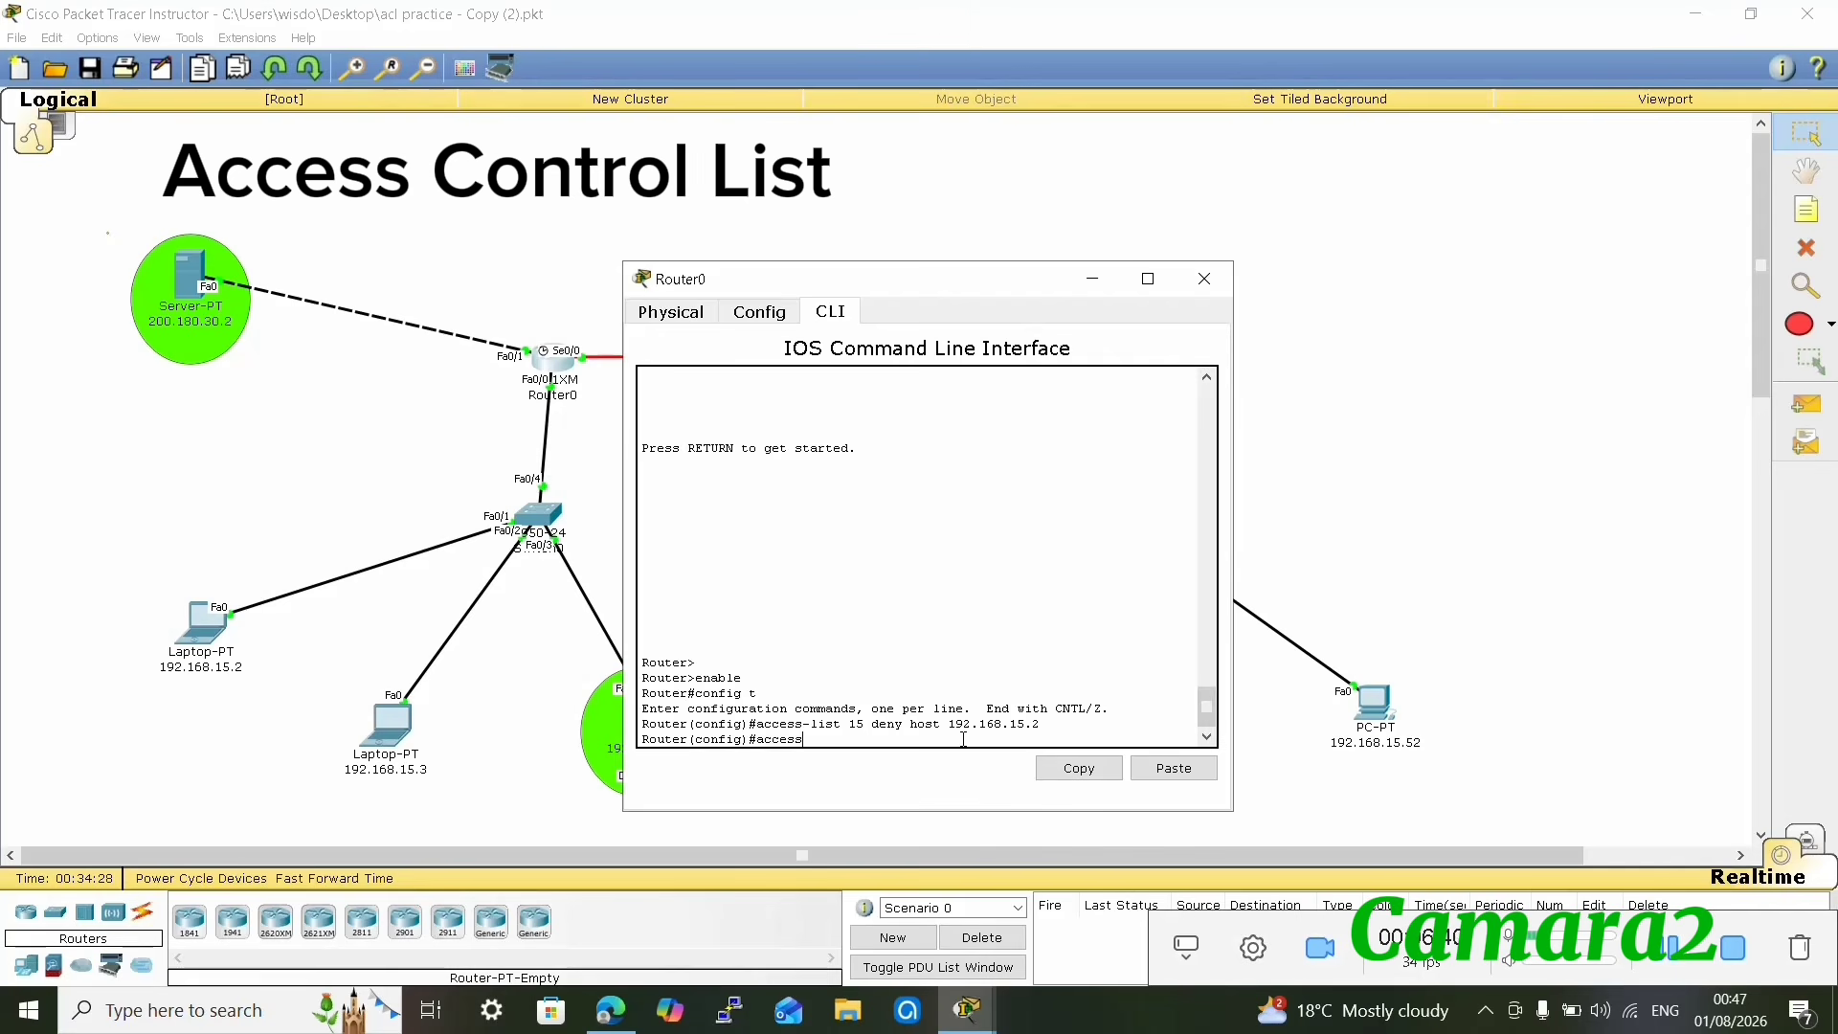
text(-list 15 deny host)
text(192.168.15.3)
key(Return)
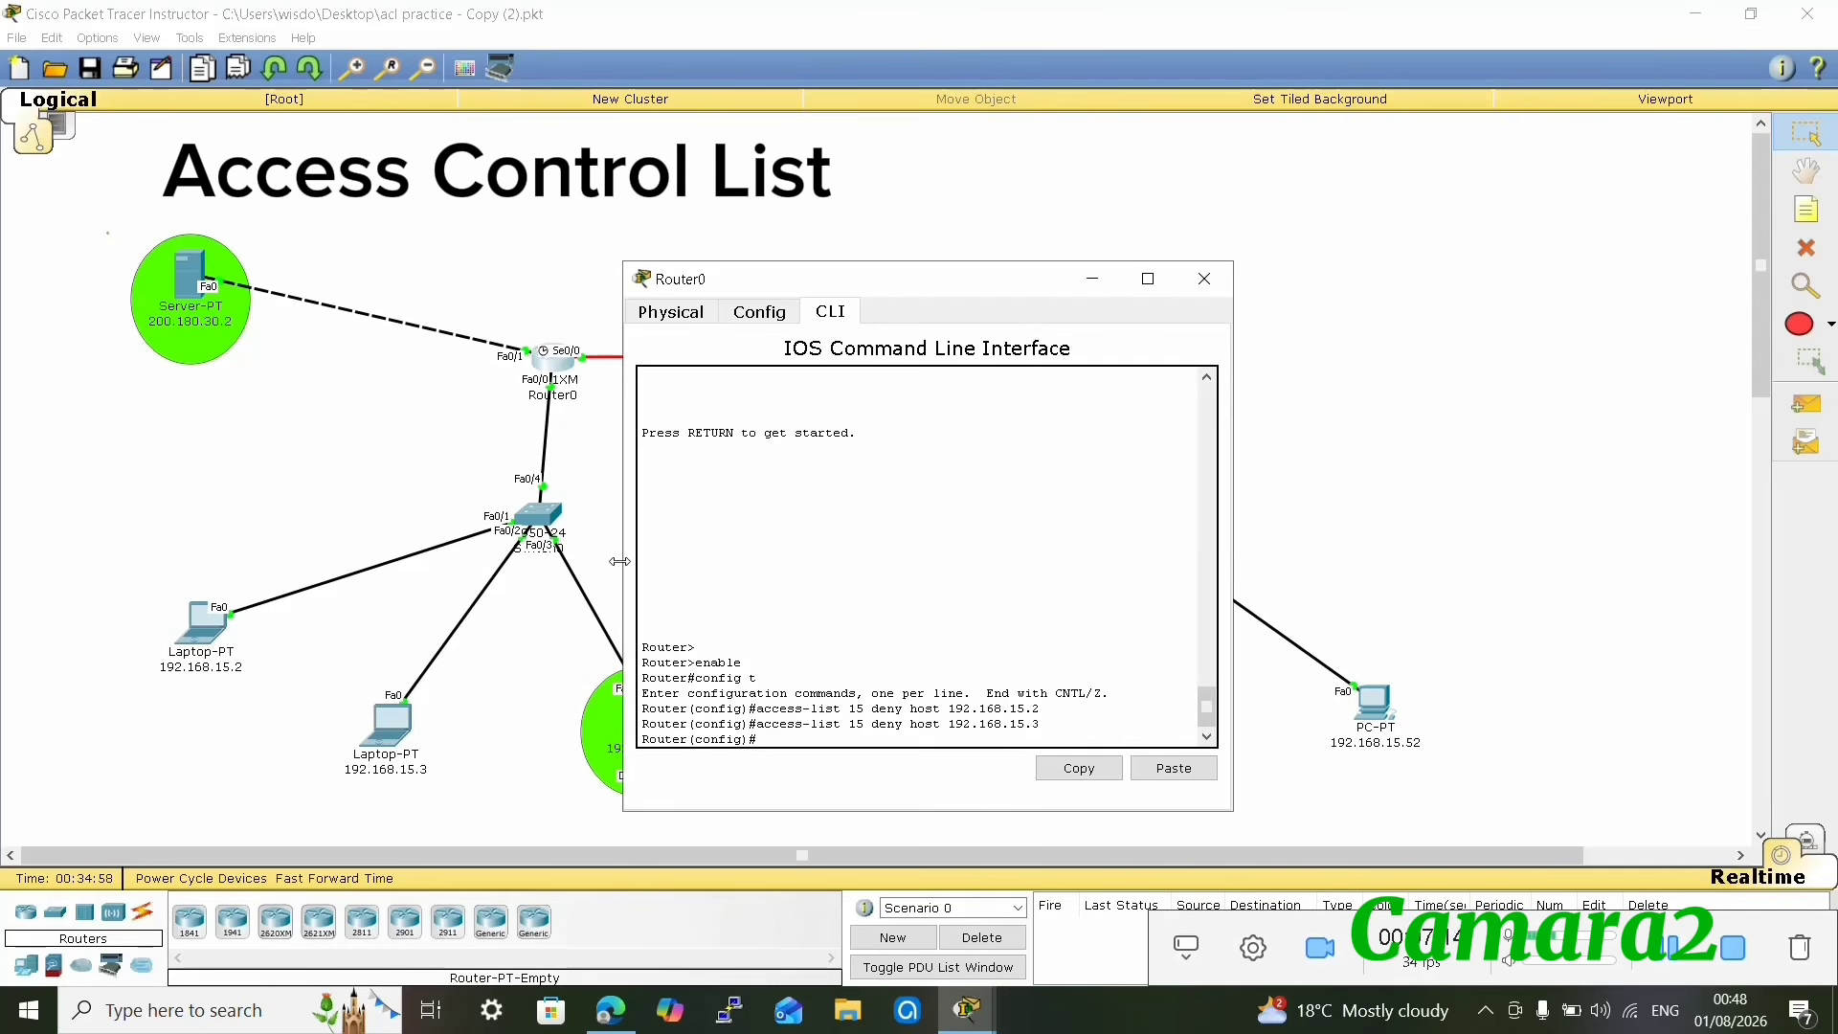
- Resize the Router0 window so that Router1 and its three PCs are uncovered beside it
drag(621, 562, 83, 574)
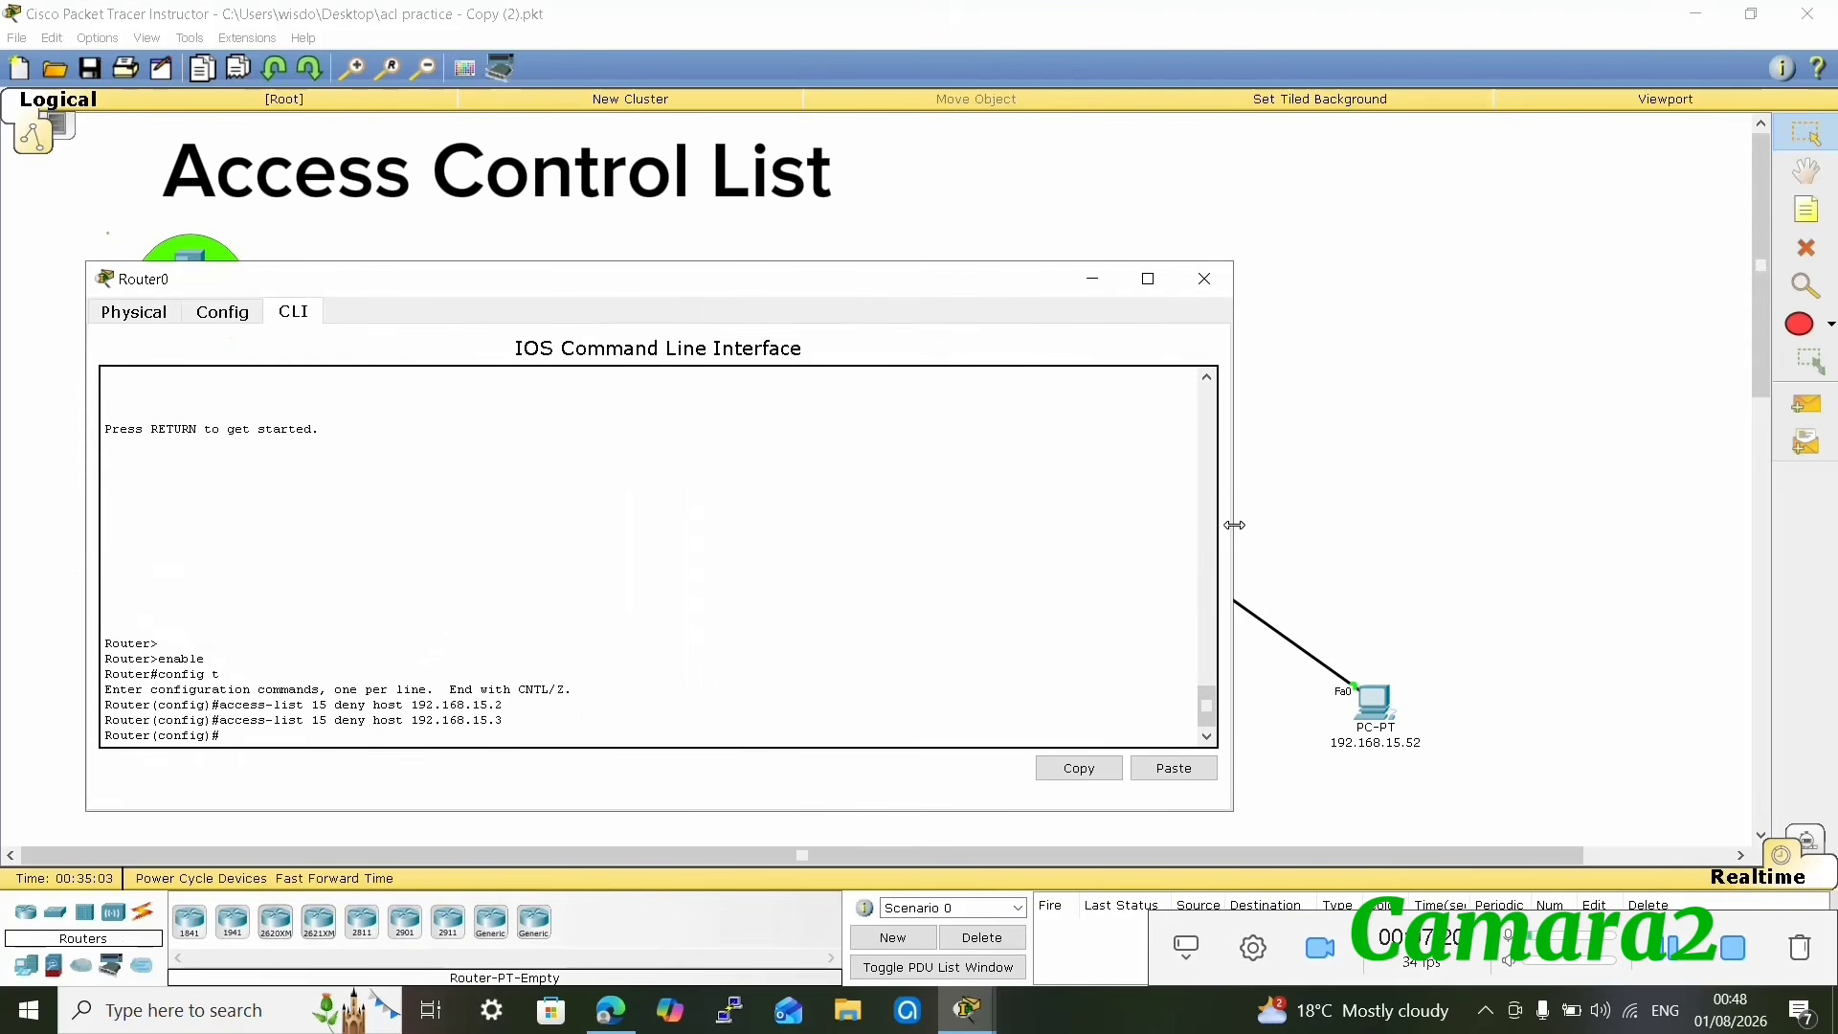
drag(1233, 529, 861, 578)
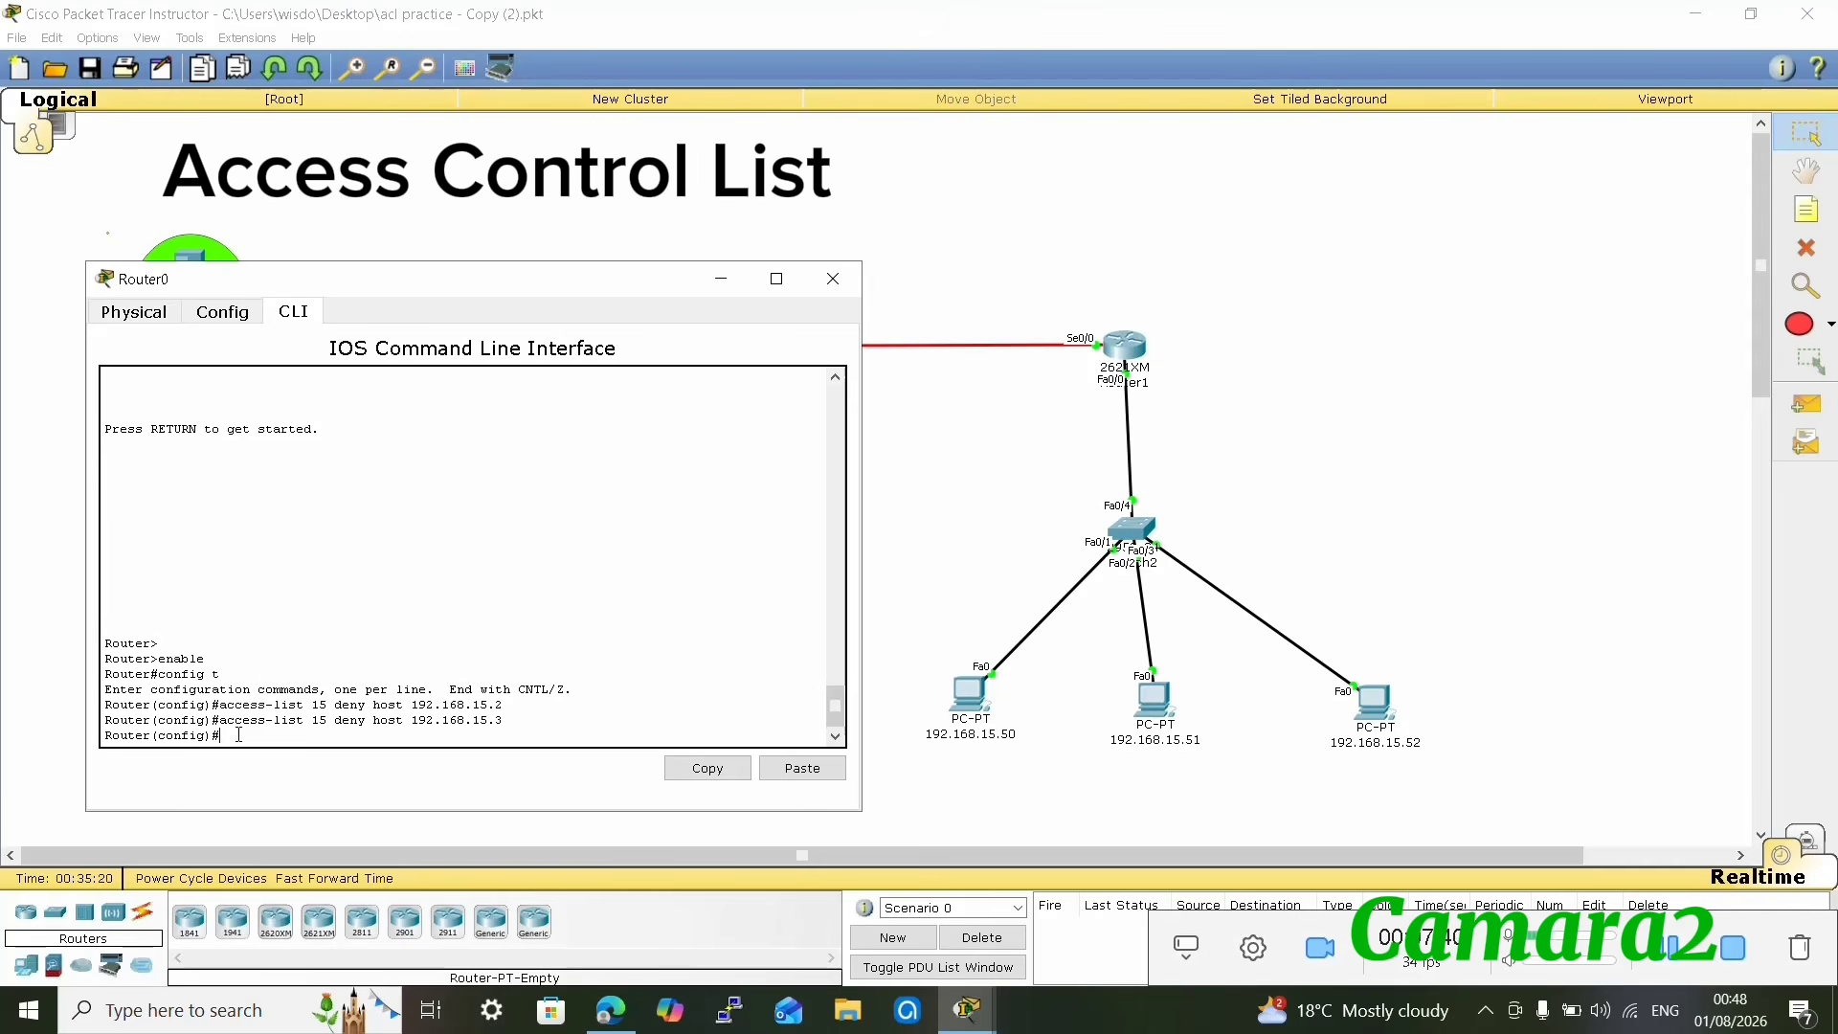
text(ac)
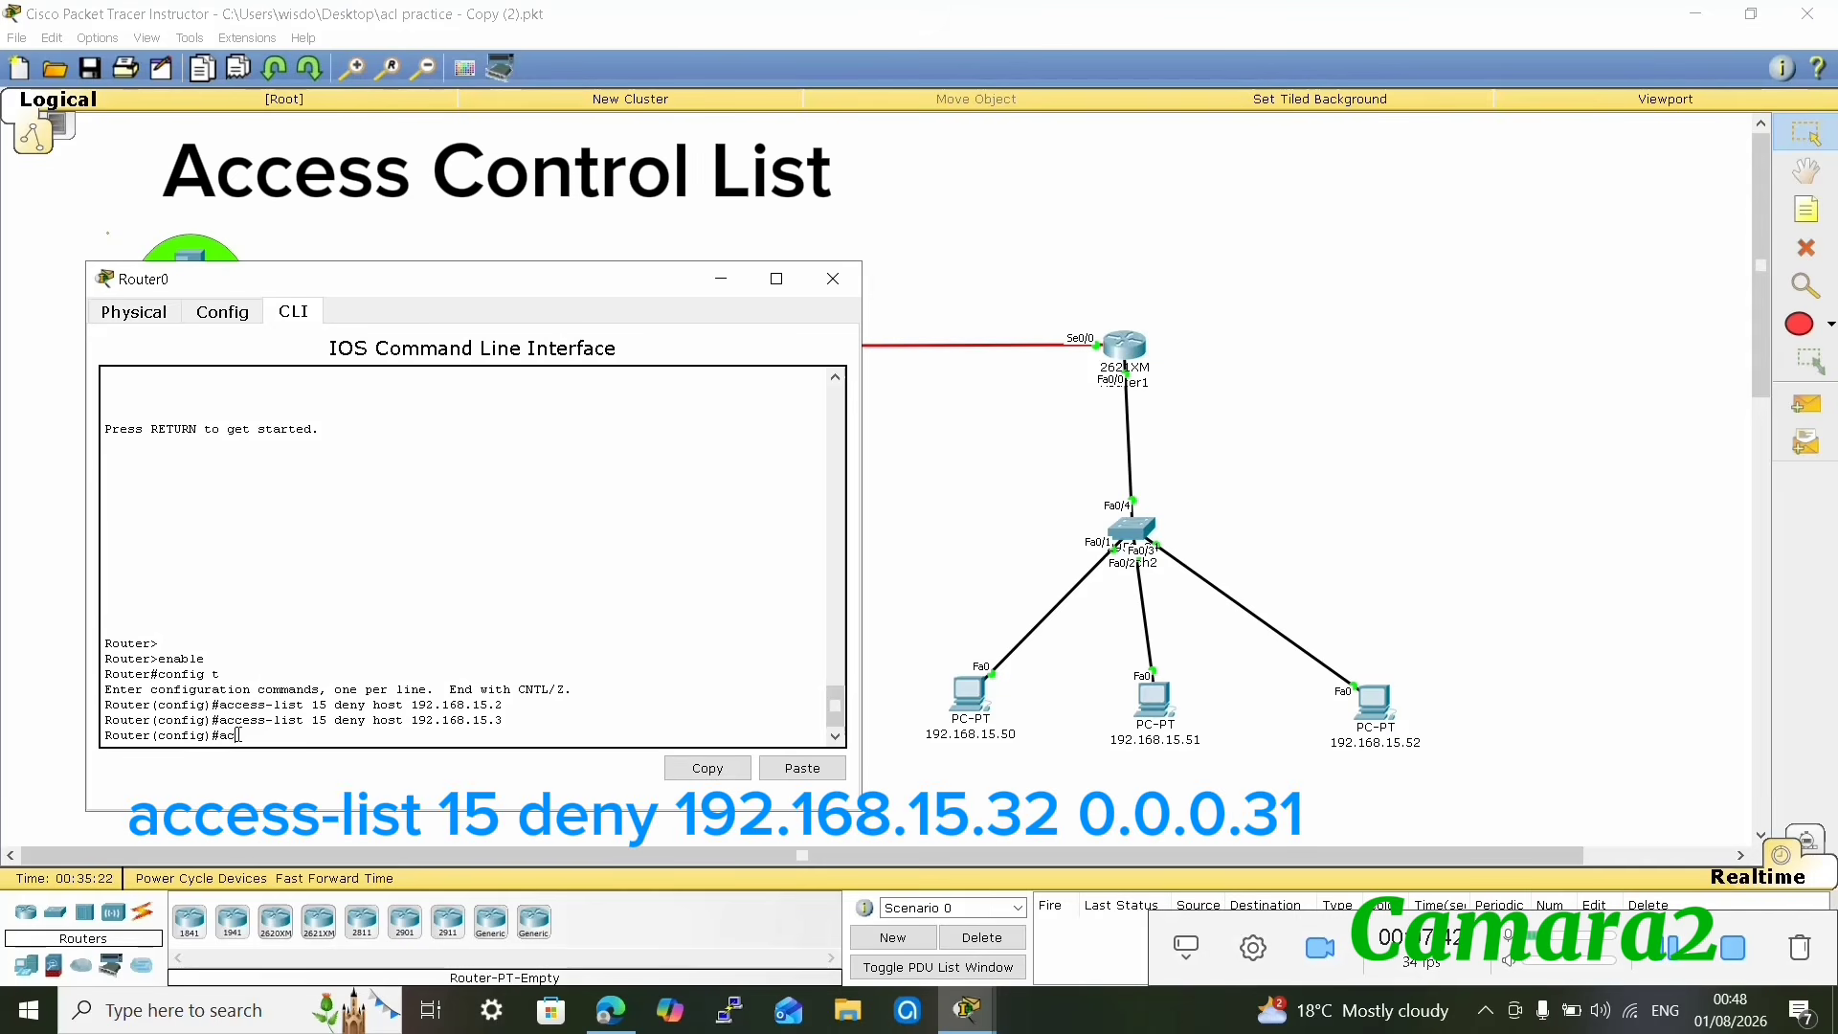
text(cess-list 15 deny)
text(92.168.15)
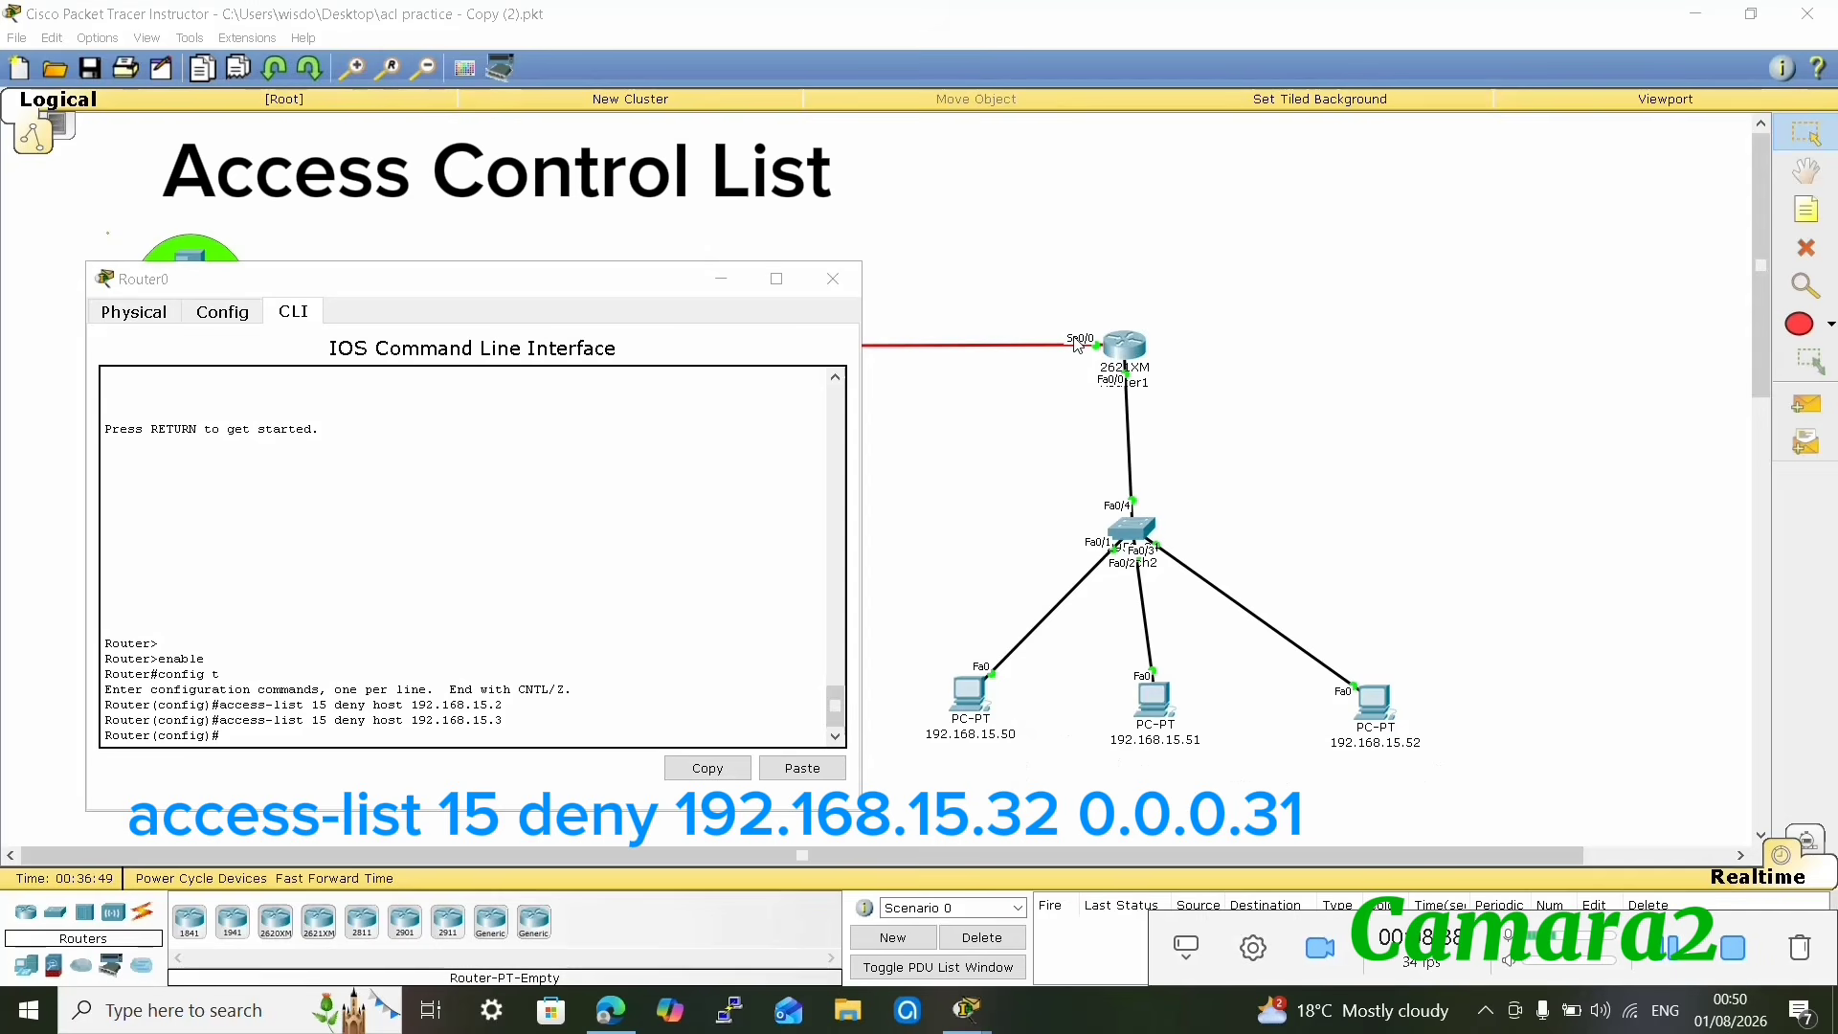
- Display Router1's routing table with enable and show ip route to look up its LAN's network address, and return to the topology
click(1126, 350)
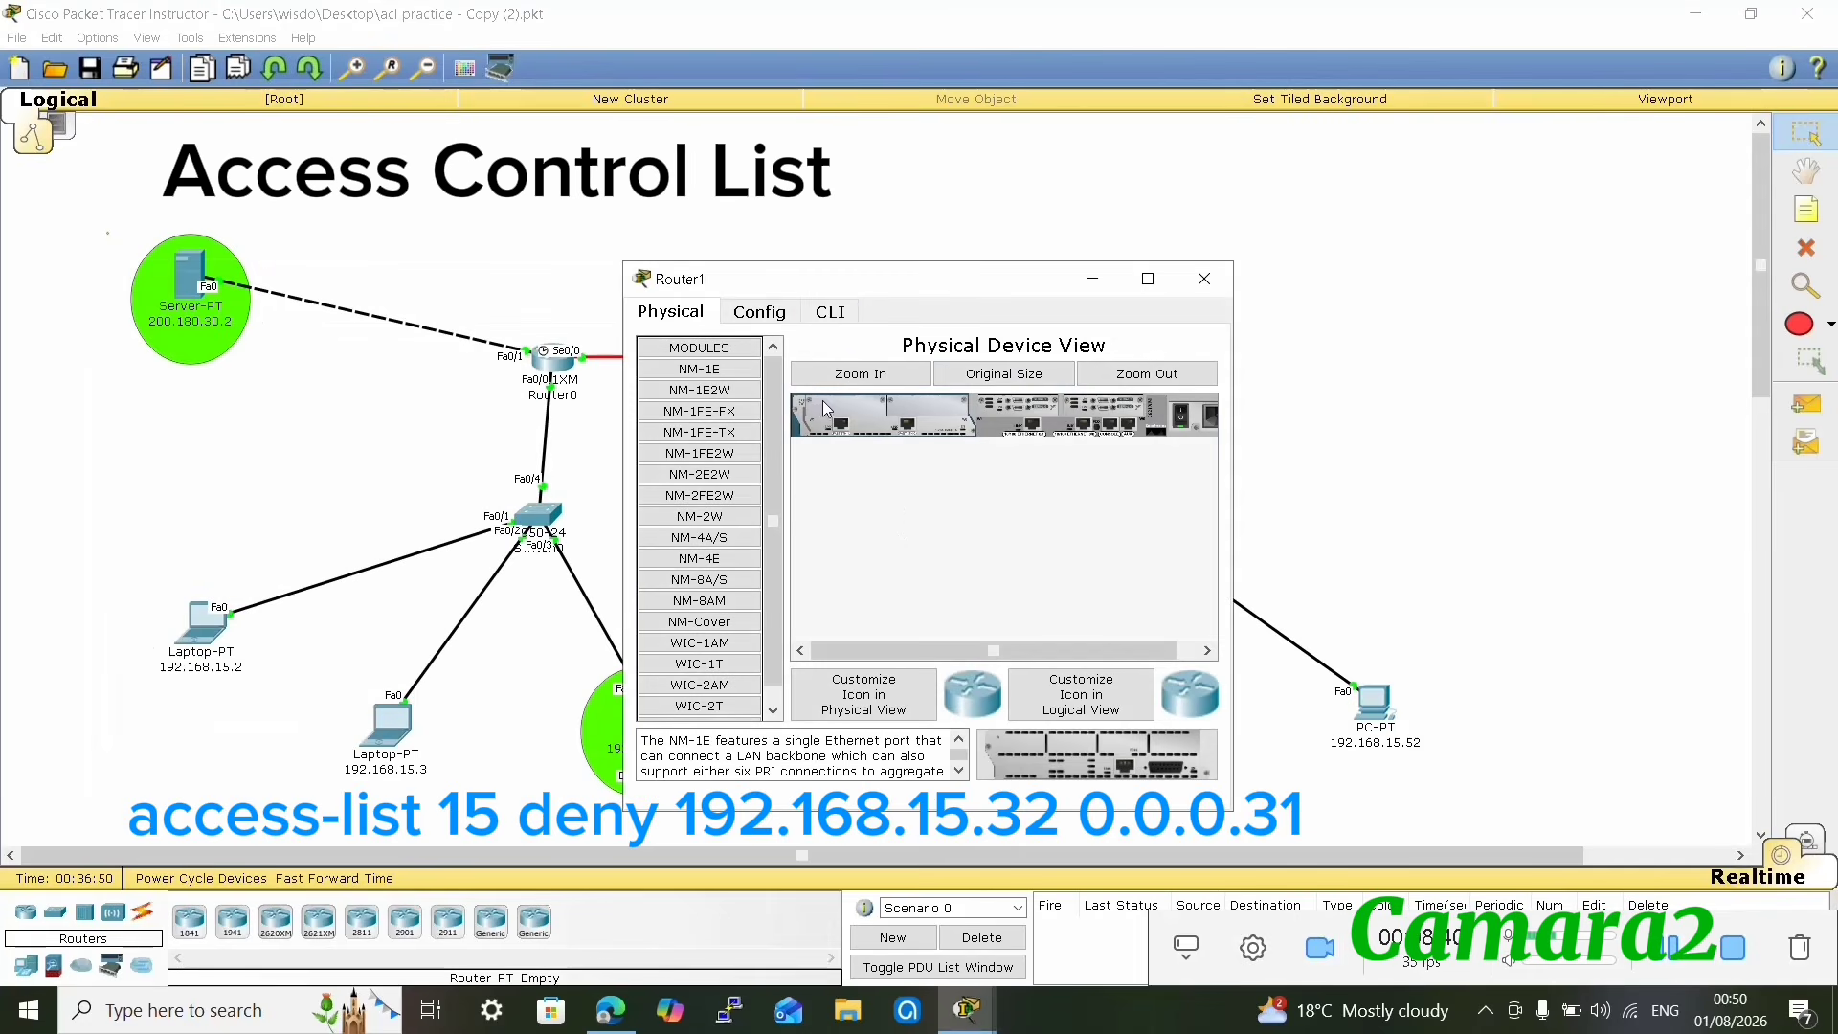
click(831, 314)
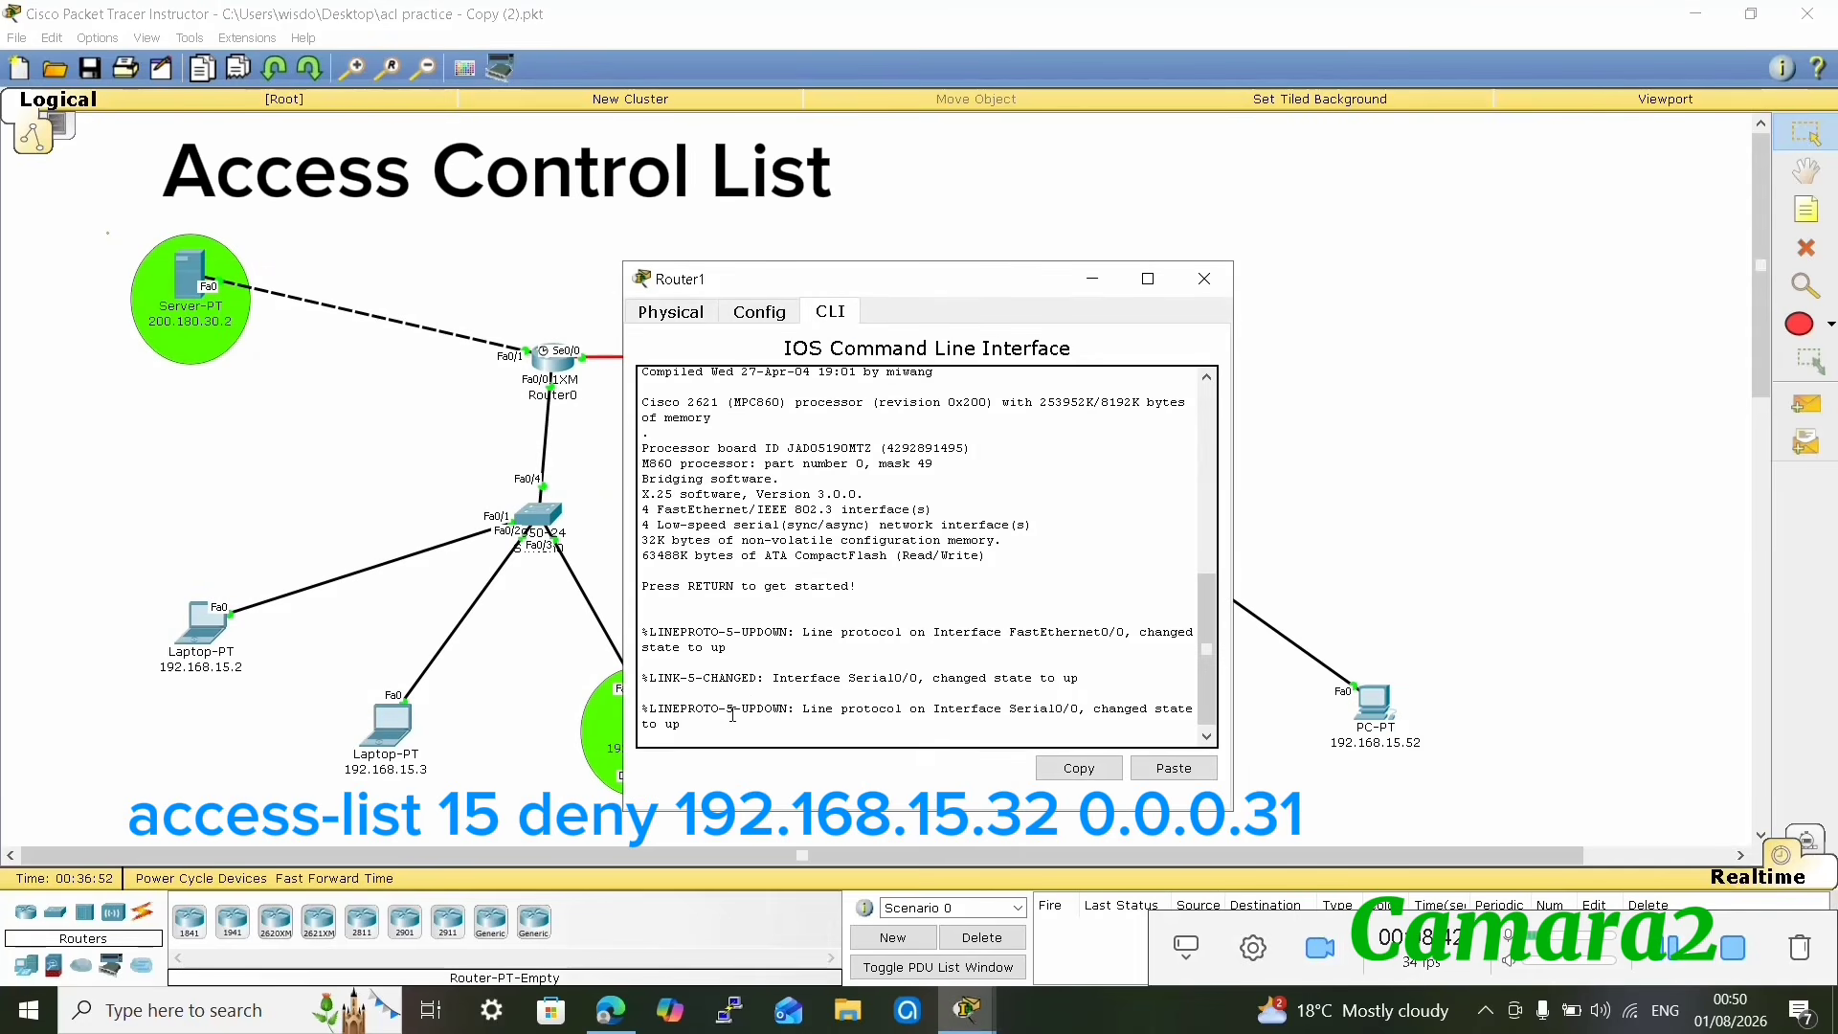
key(Return)
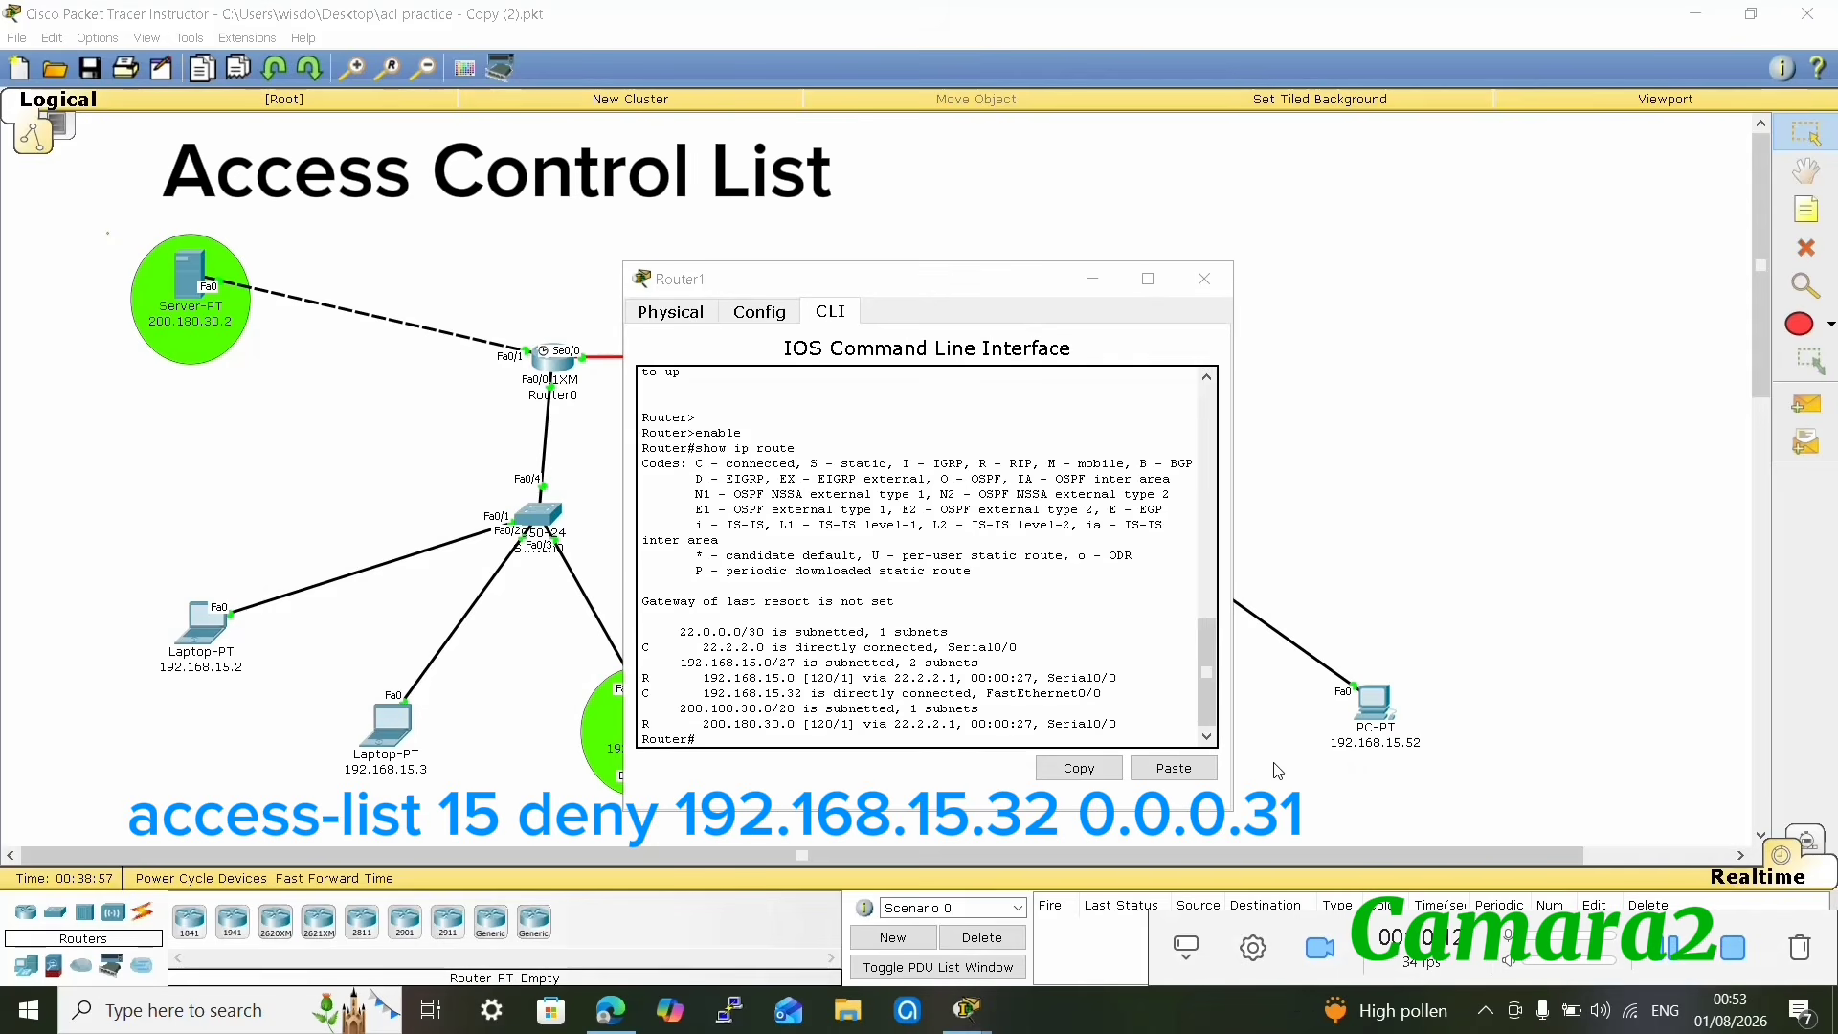
click(518, 688)
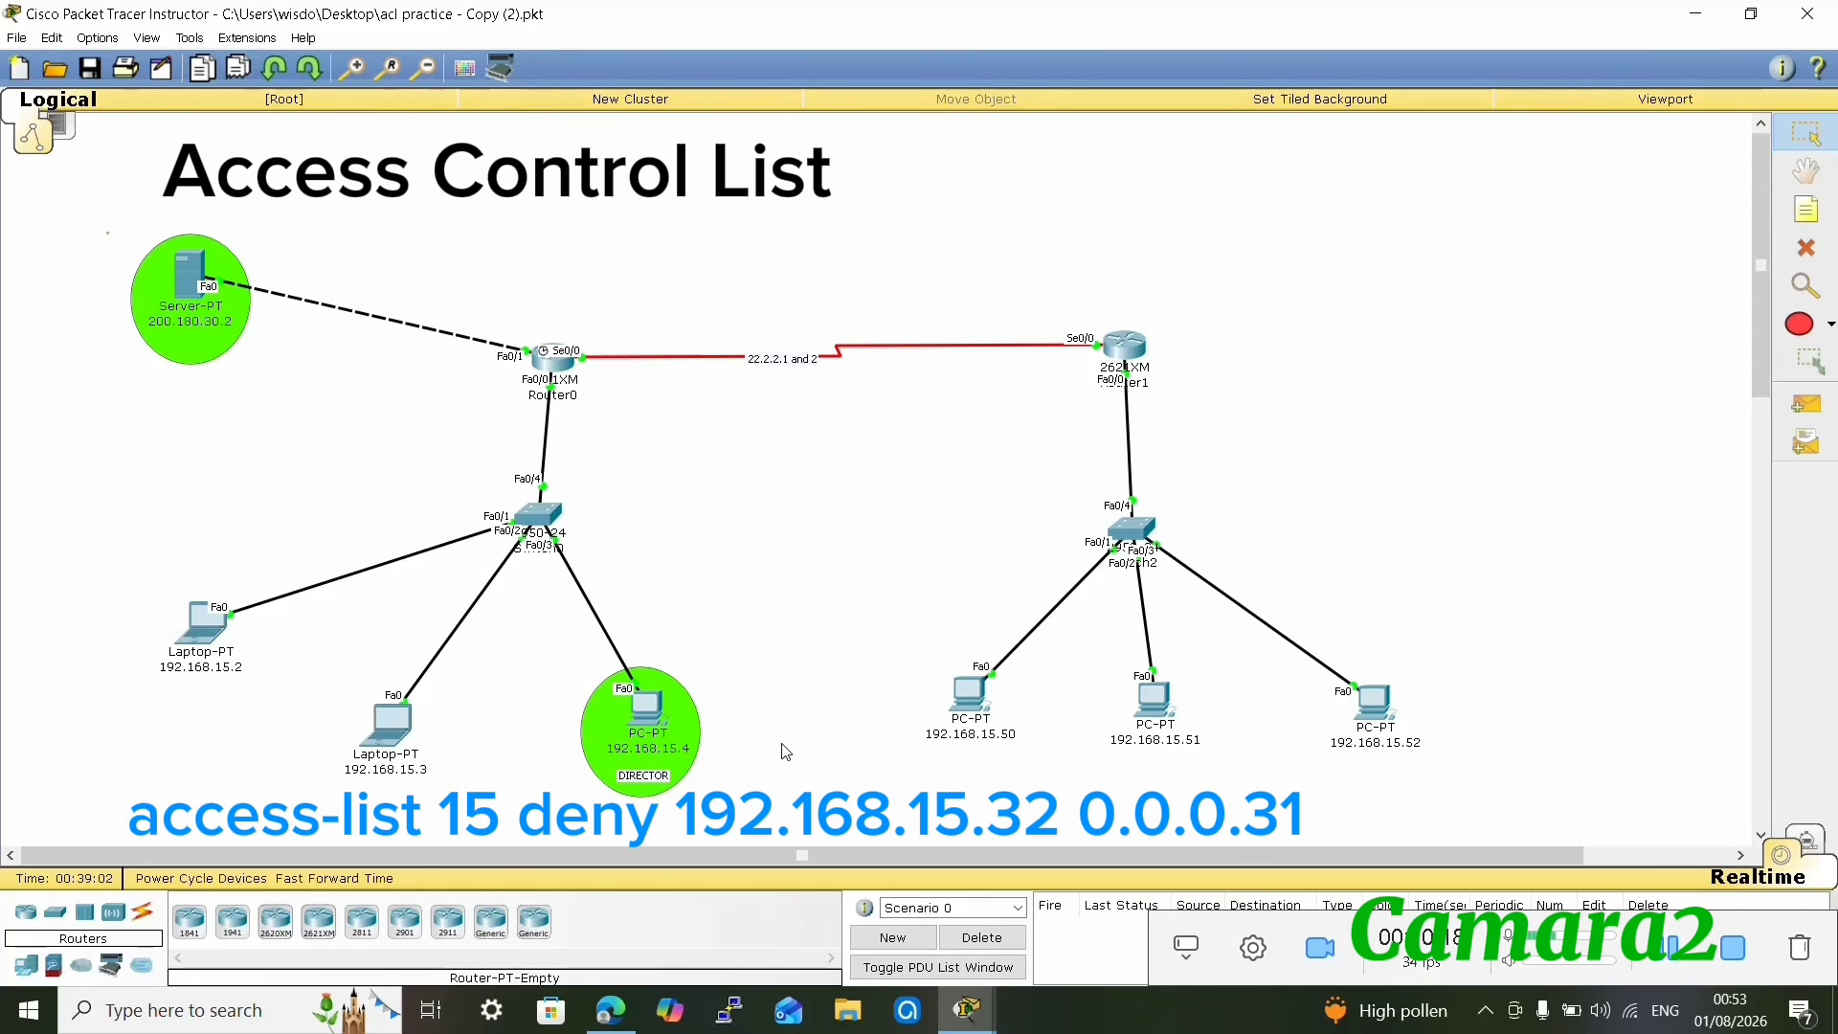
- Begin an access list 15 deny rule for network 192.168.15.32 in Router0's command line
click(550, 366)
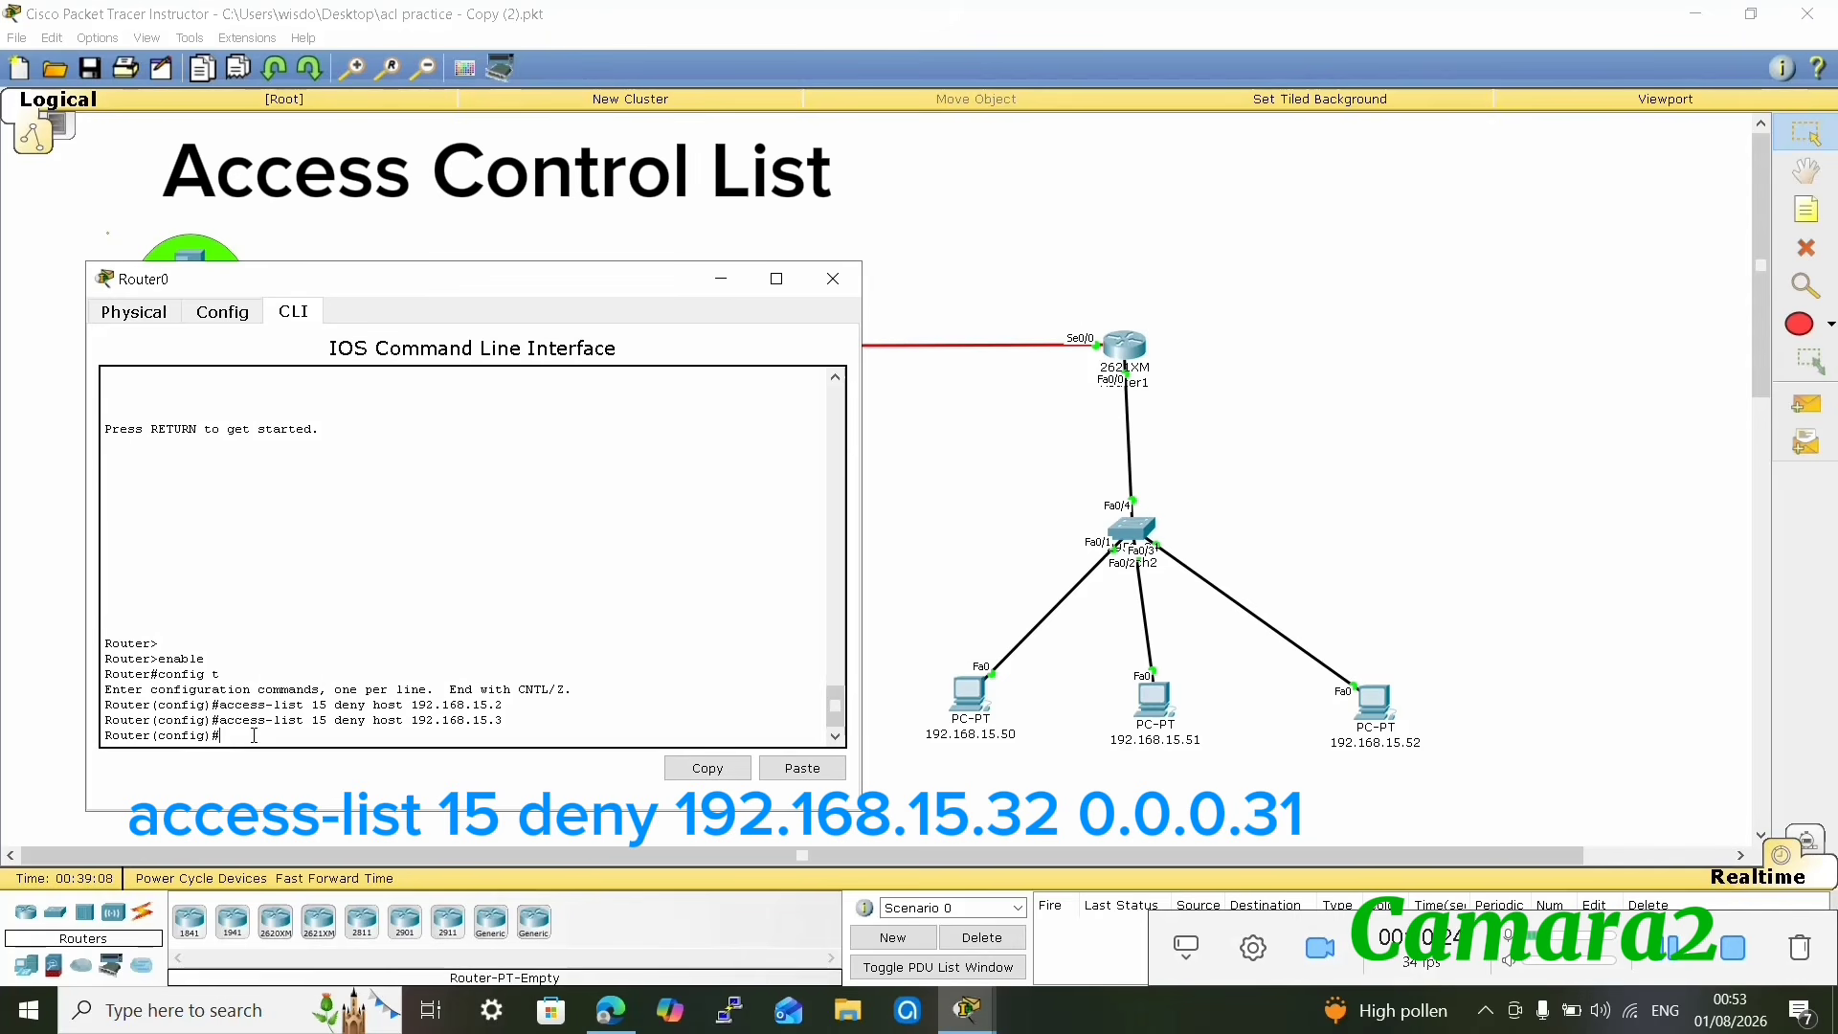
text(access-list 15)
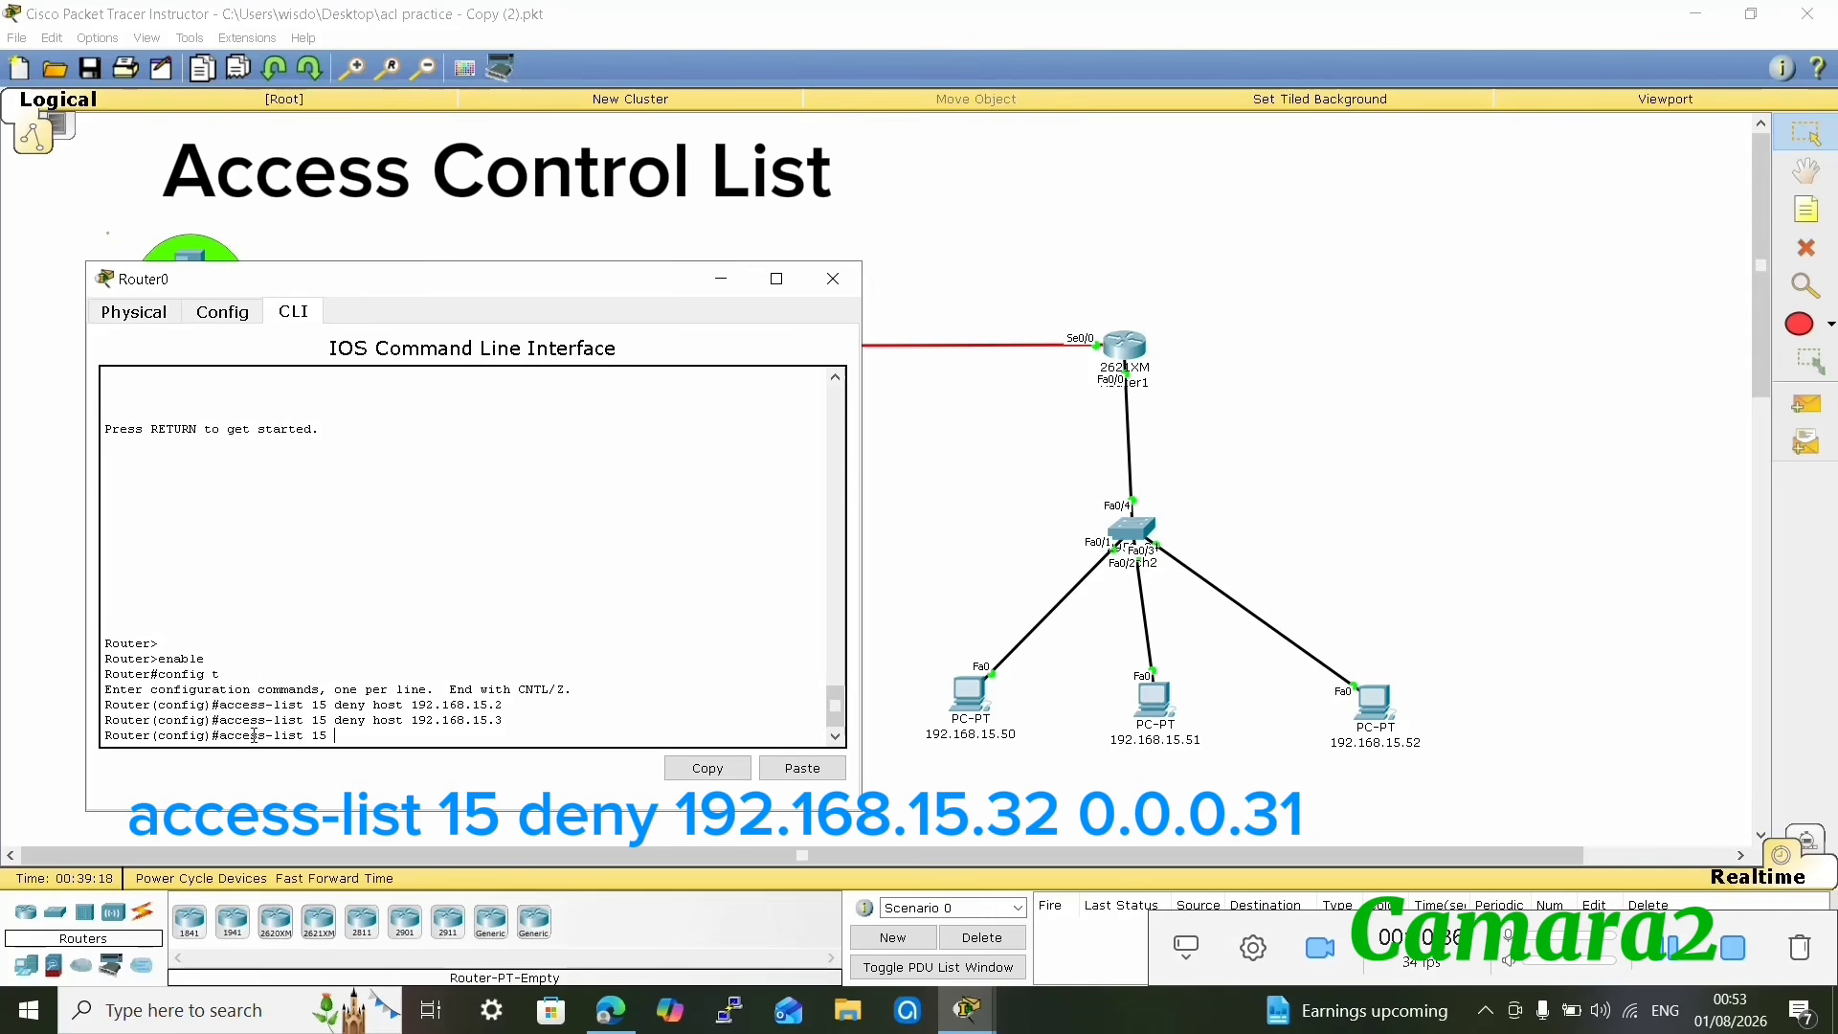
text( deny 192.168.15.32)
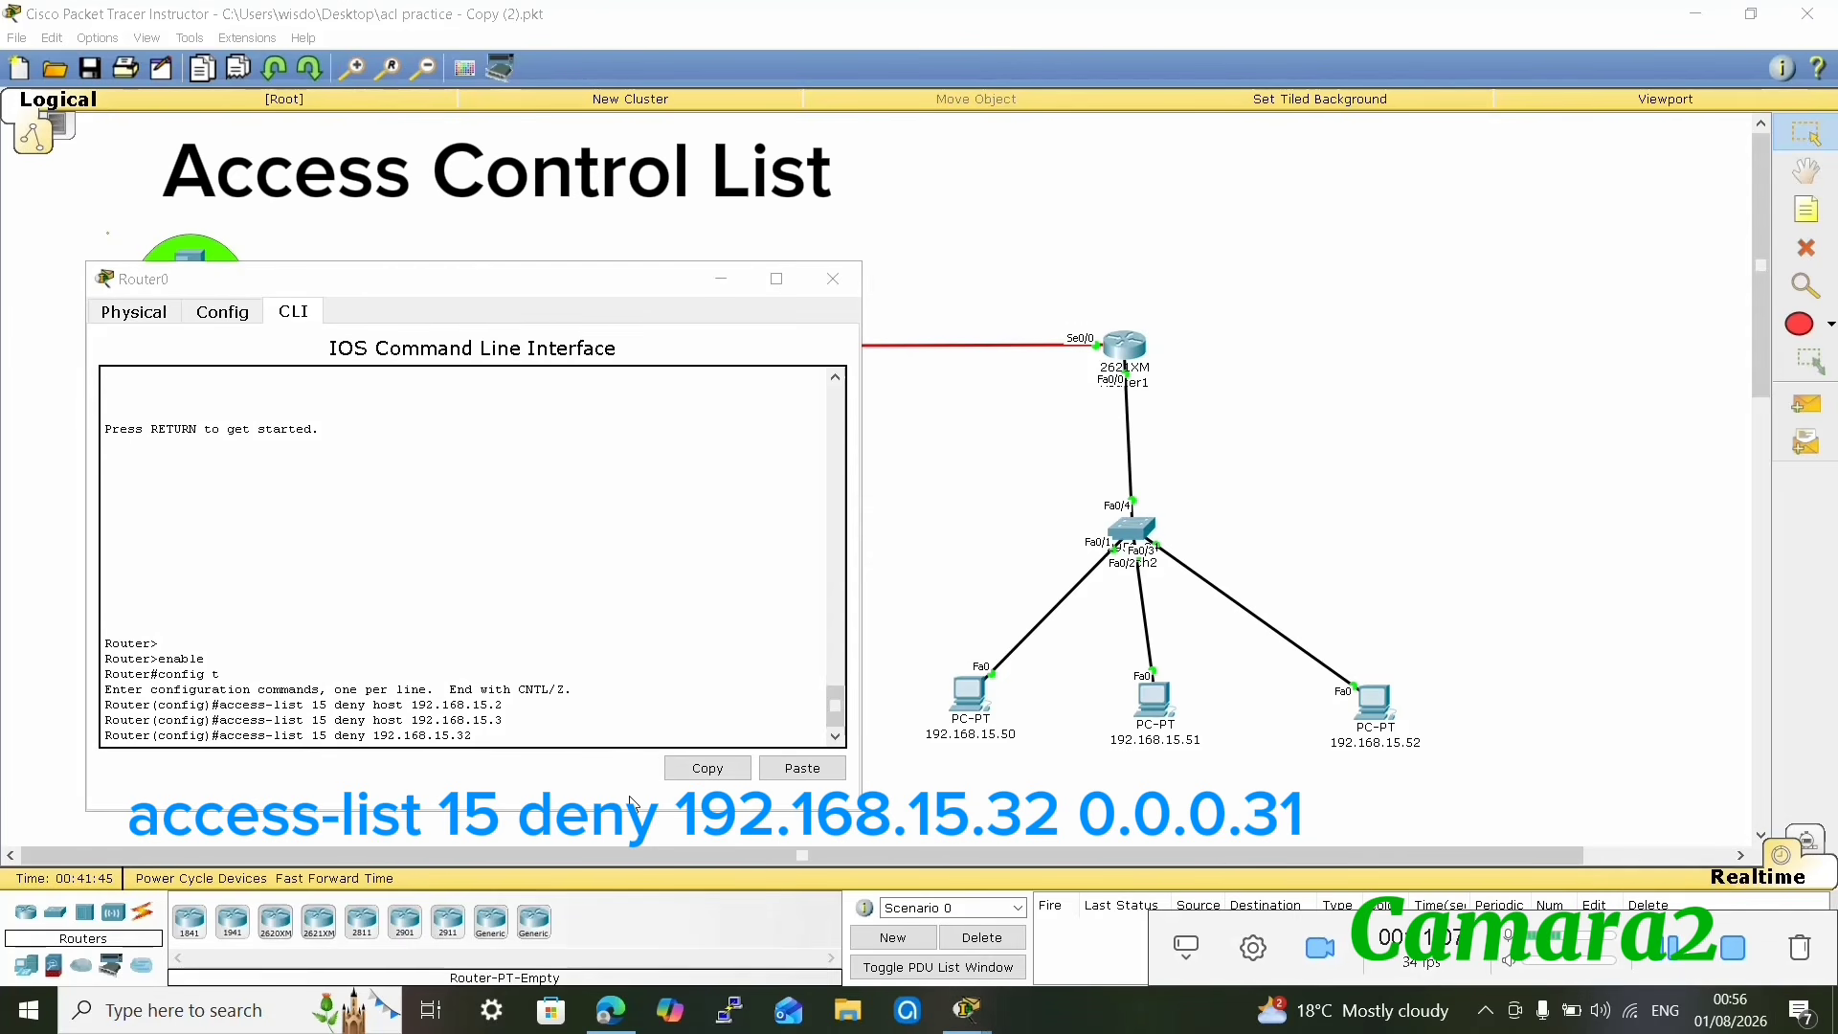
- Examine the IP configuration of PC 192.168.15.52 for its subnet mask
click(1373, 713)
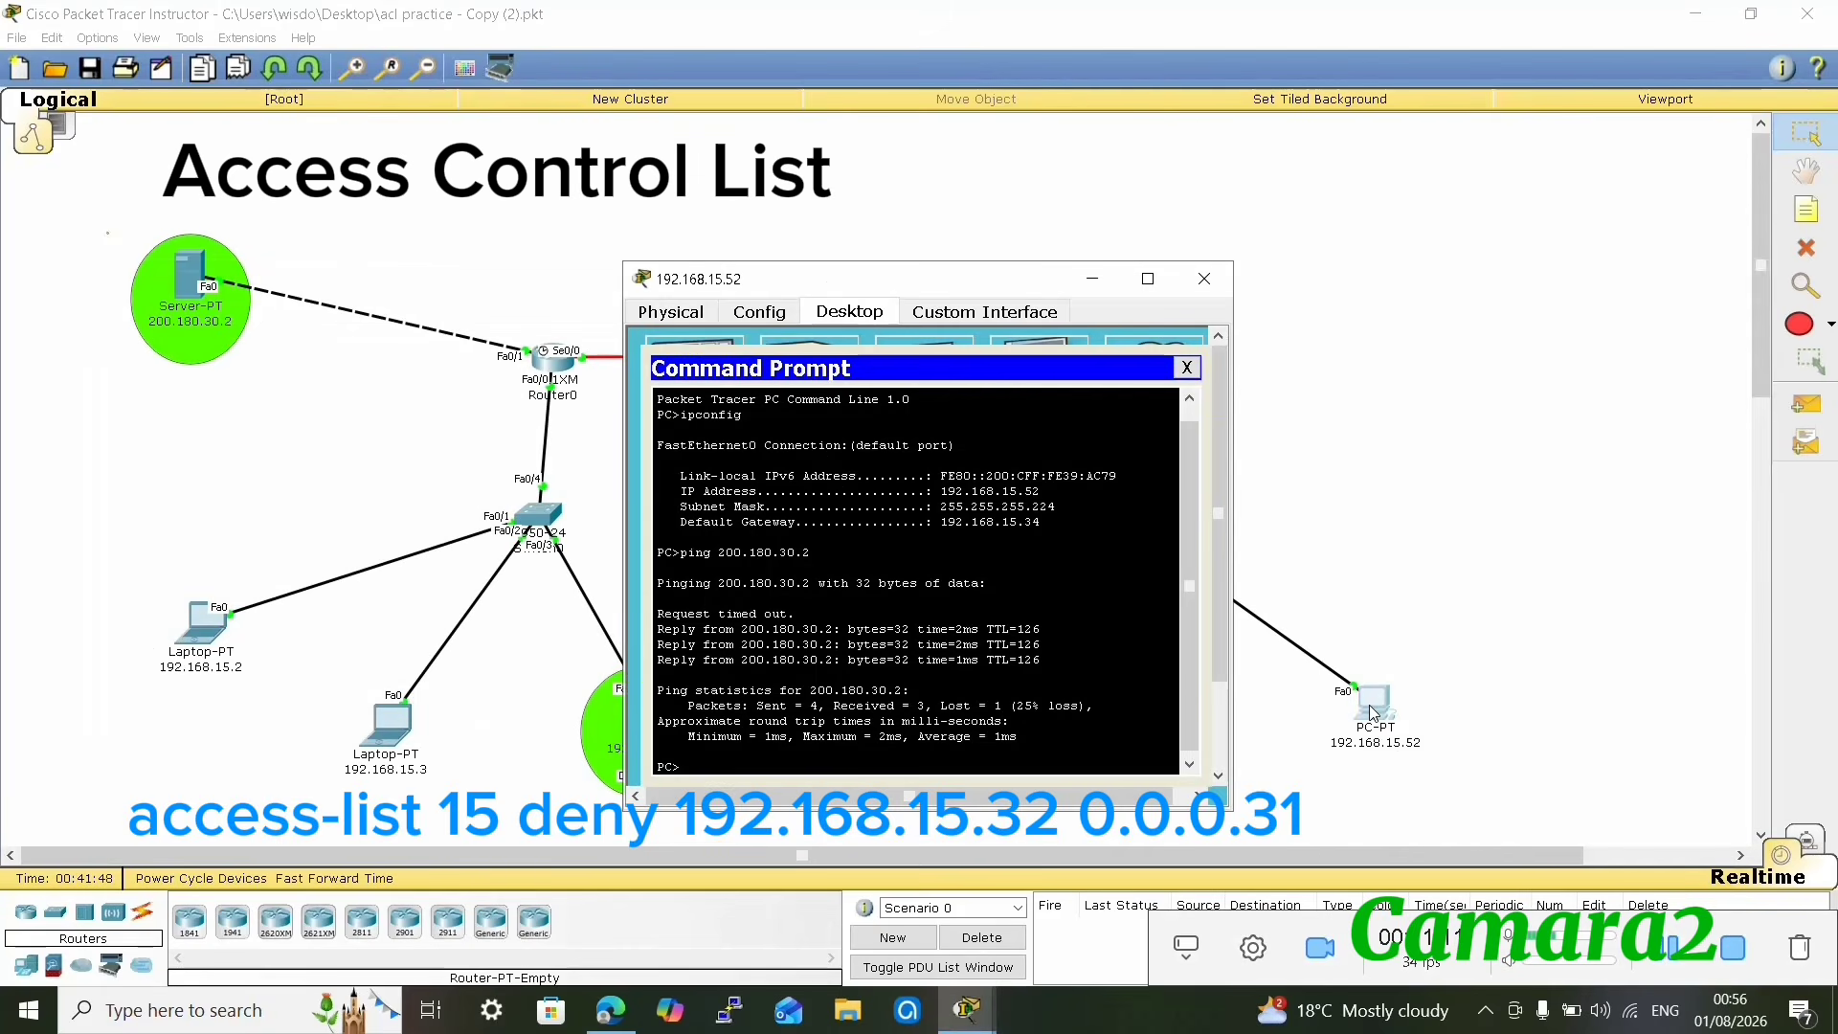
click(1186, 367)
click(701, 383)
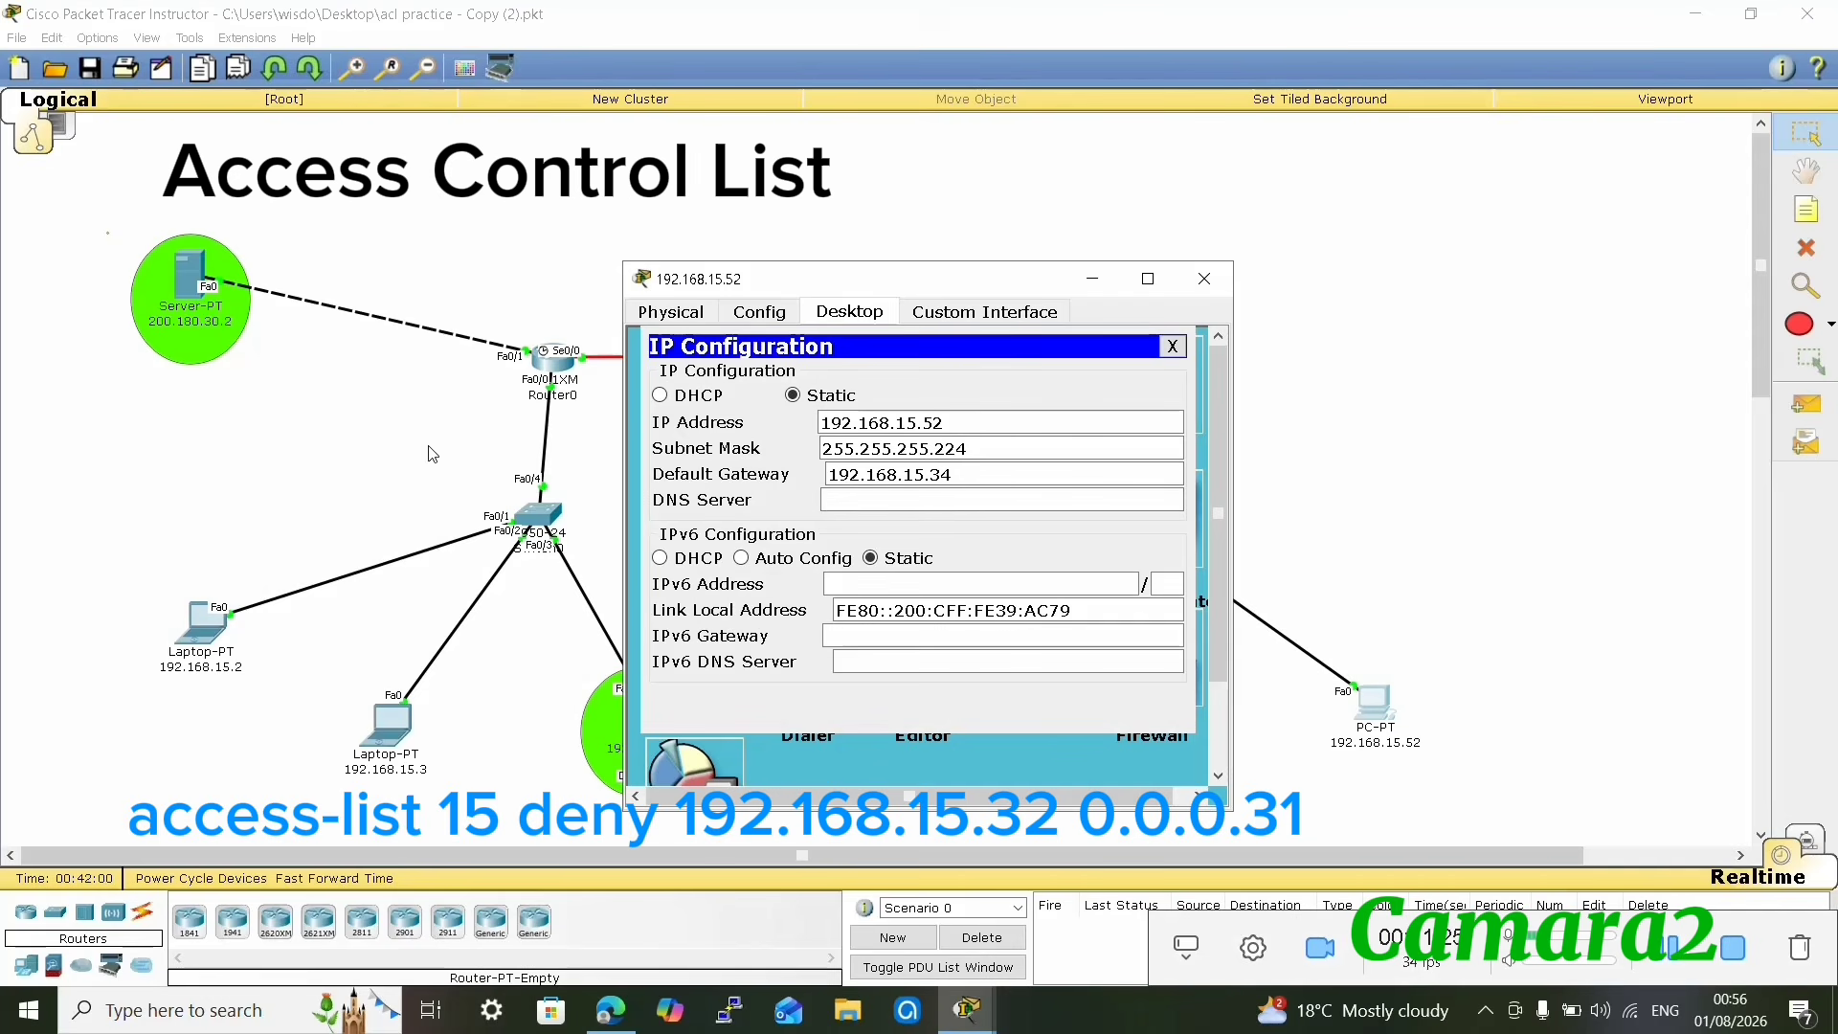
- Complete the access list 15 deny rule on Router0 with wildcard mask 0.0.0.31 and submit it
click(548, 372)
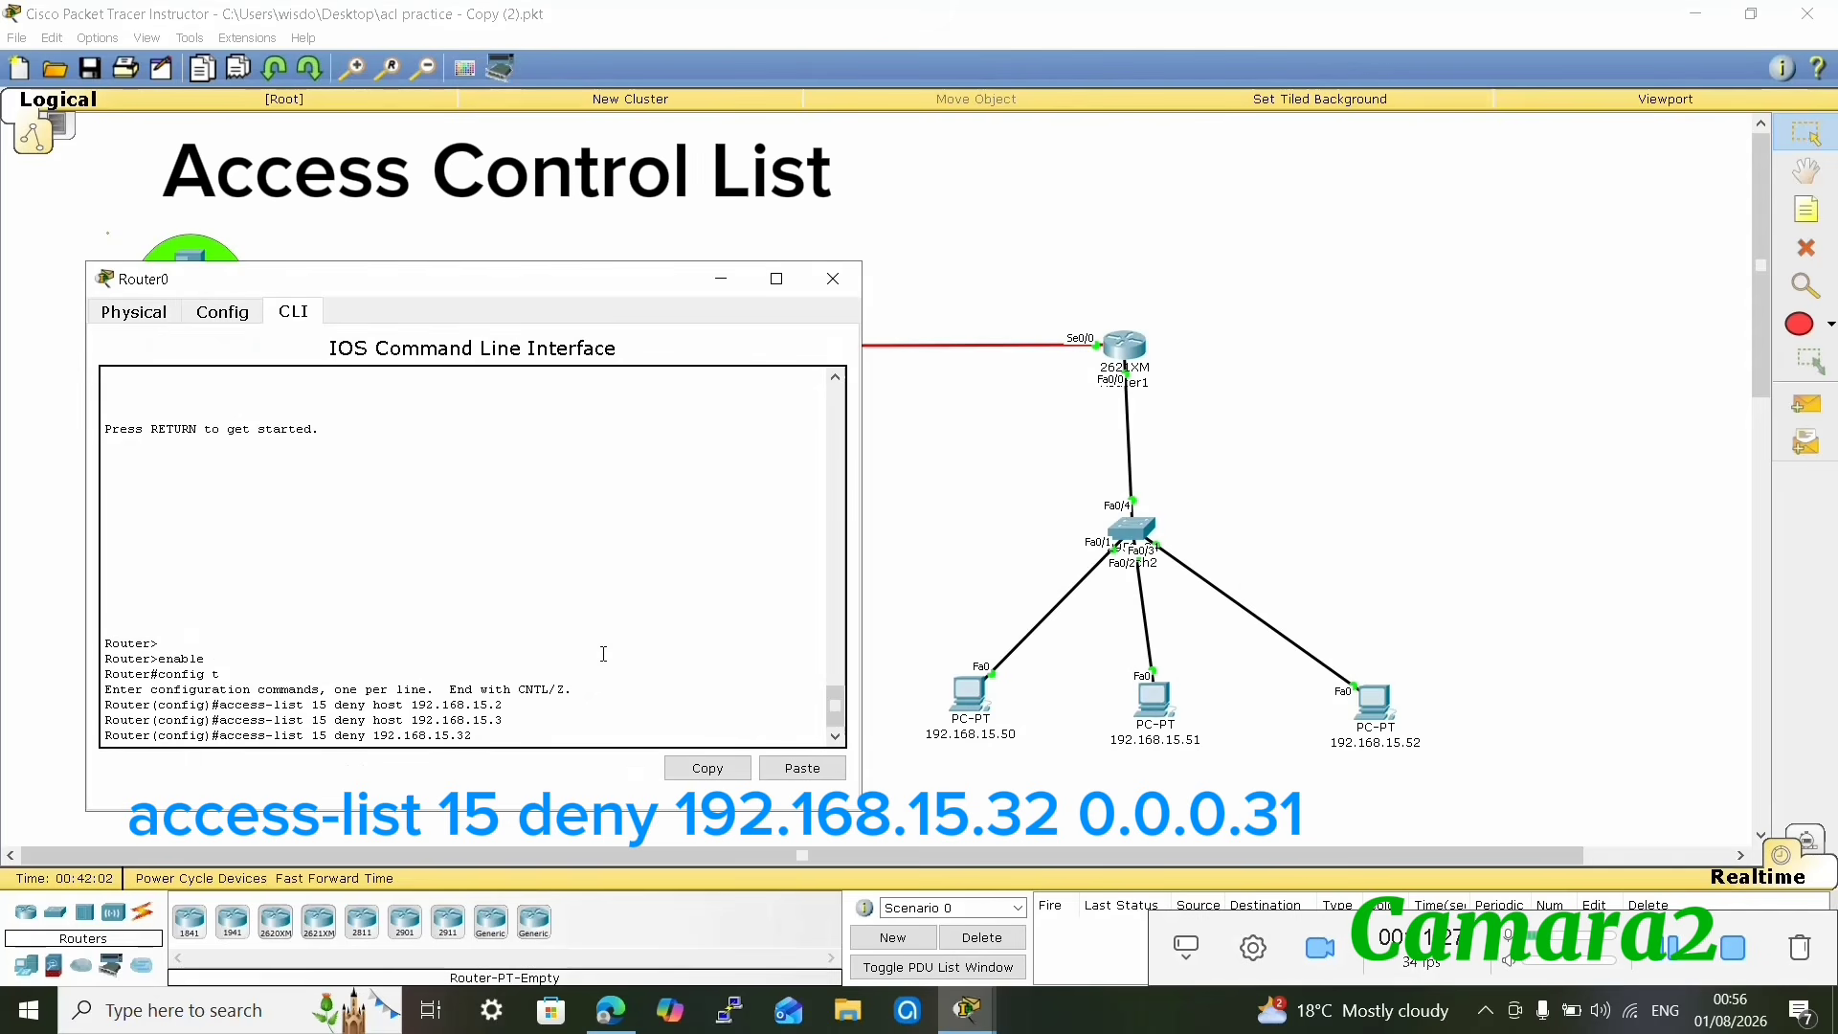
click(534, 732)
text(0.0.0.31)
click(1665, 953)
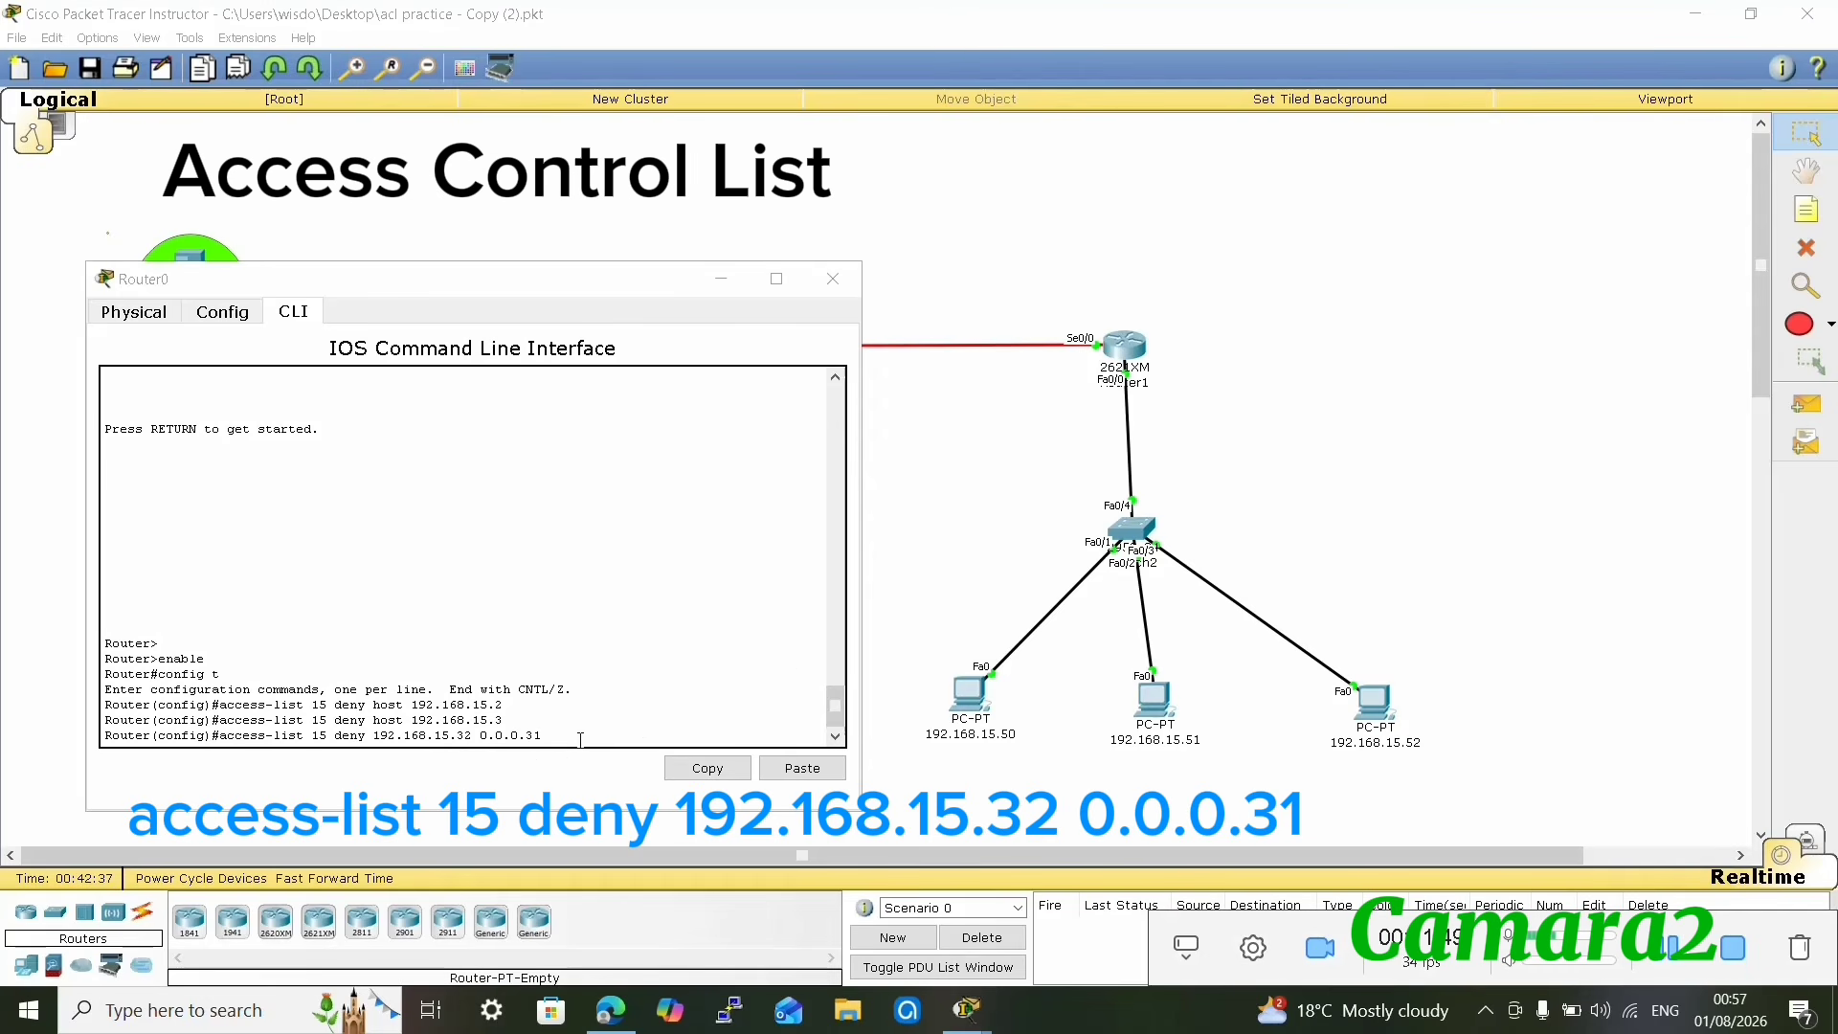
click(580, 740)
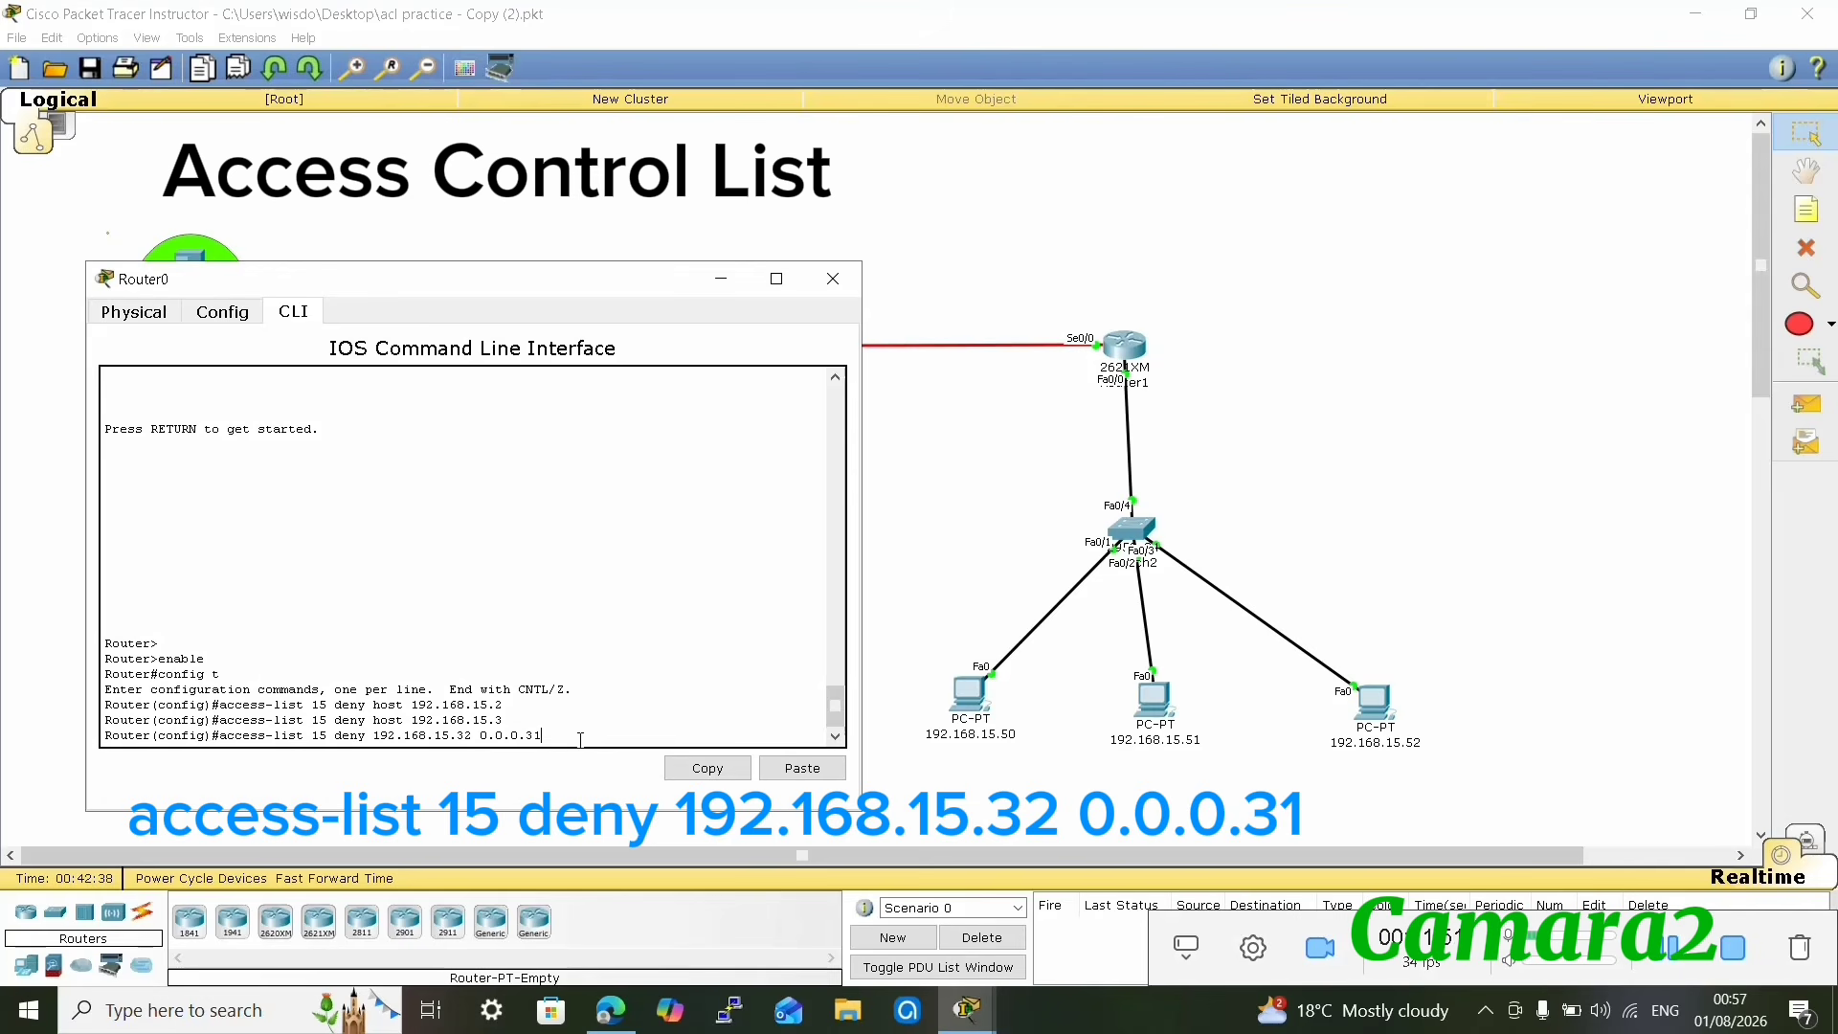
key(Return)
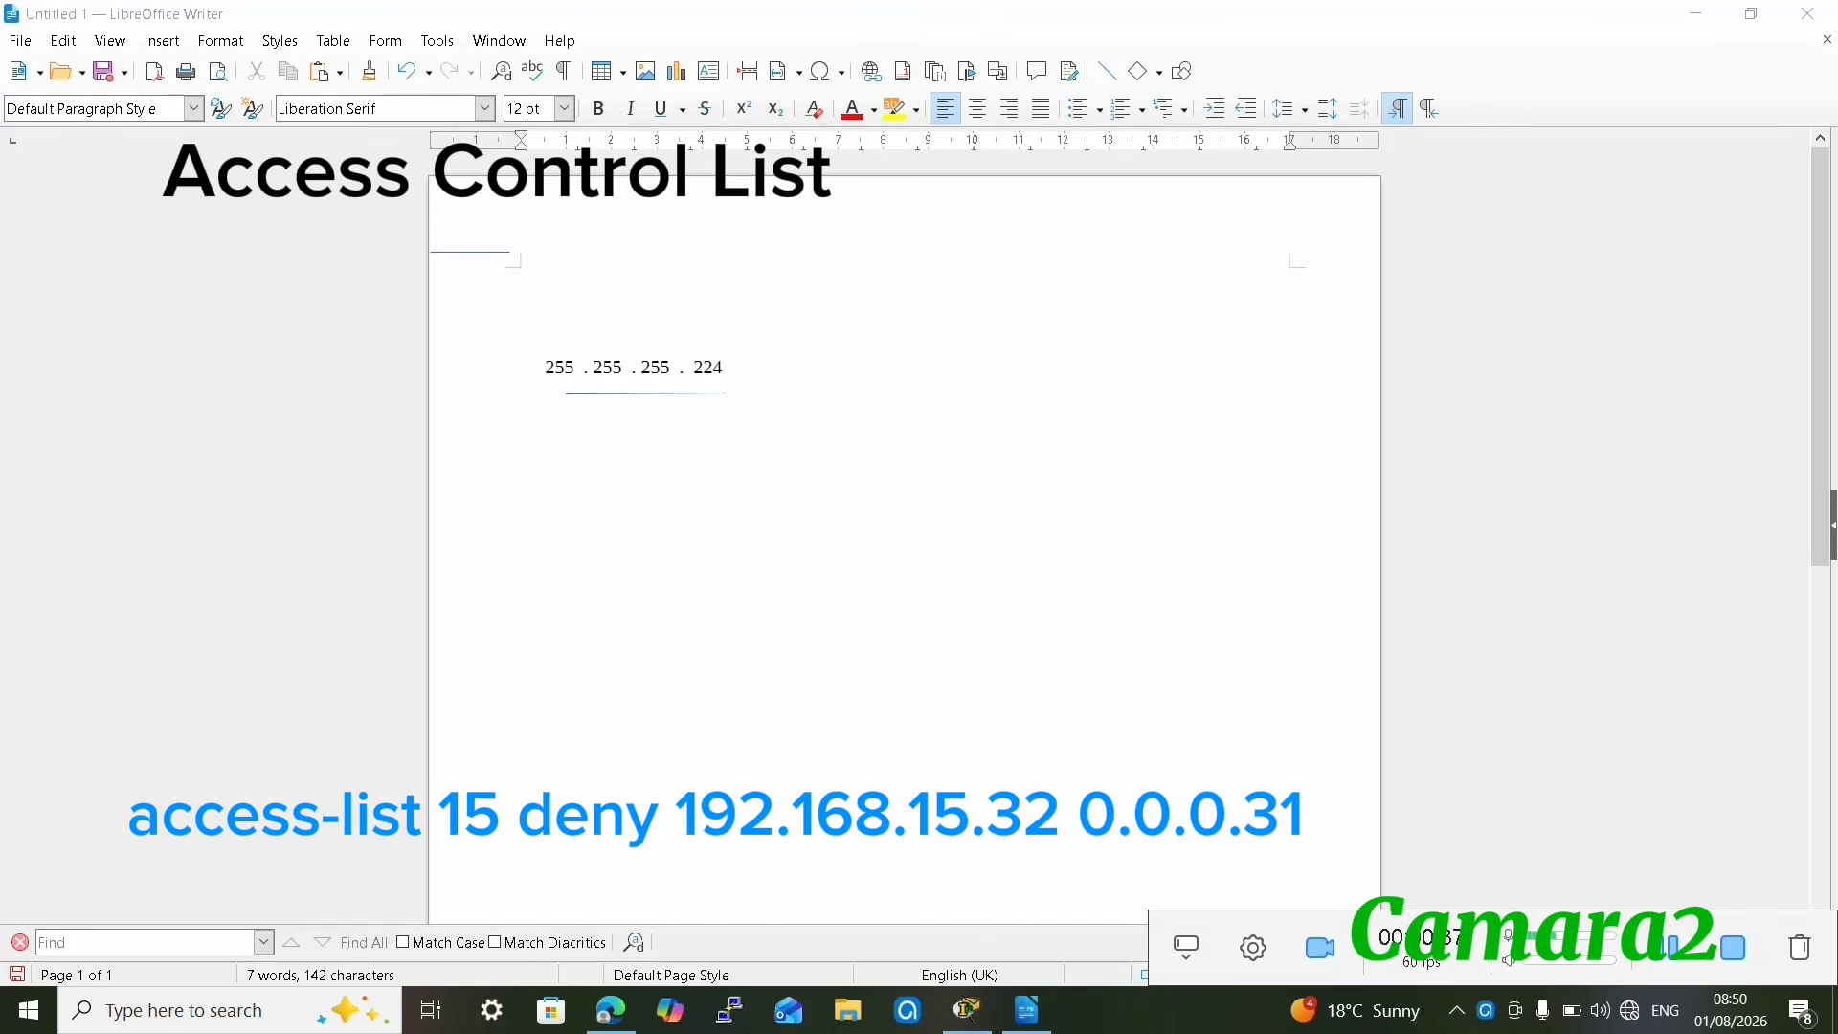
- In the LibreOffice Writer document, write 255.255.255.255 above the 255.255.255.224 mask and the subtraction result 0.0.0.31 below the line
click(521, 320)
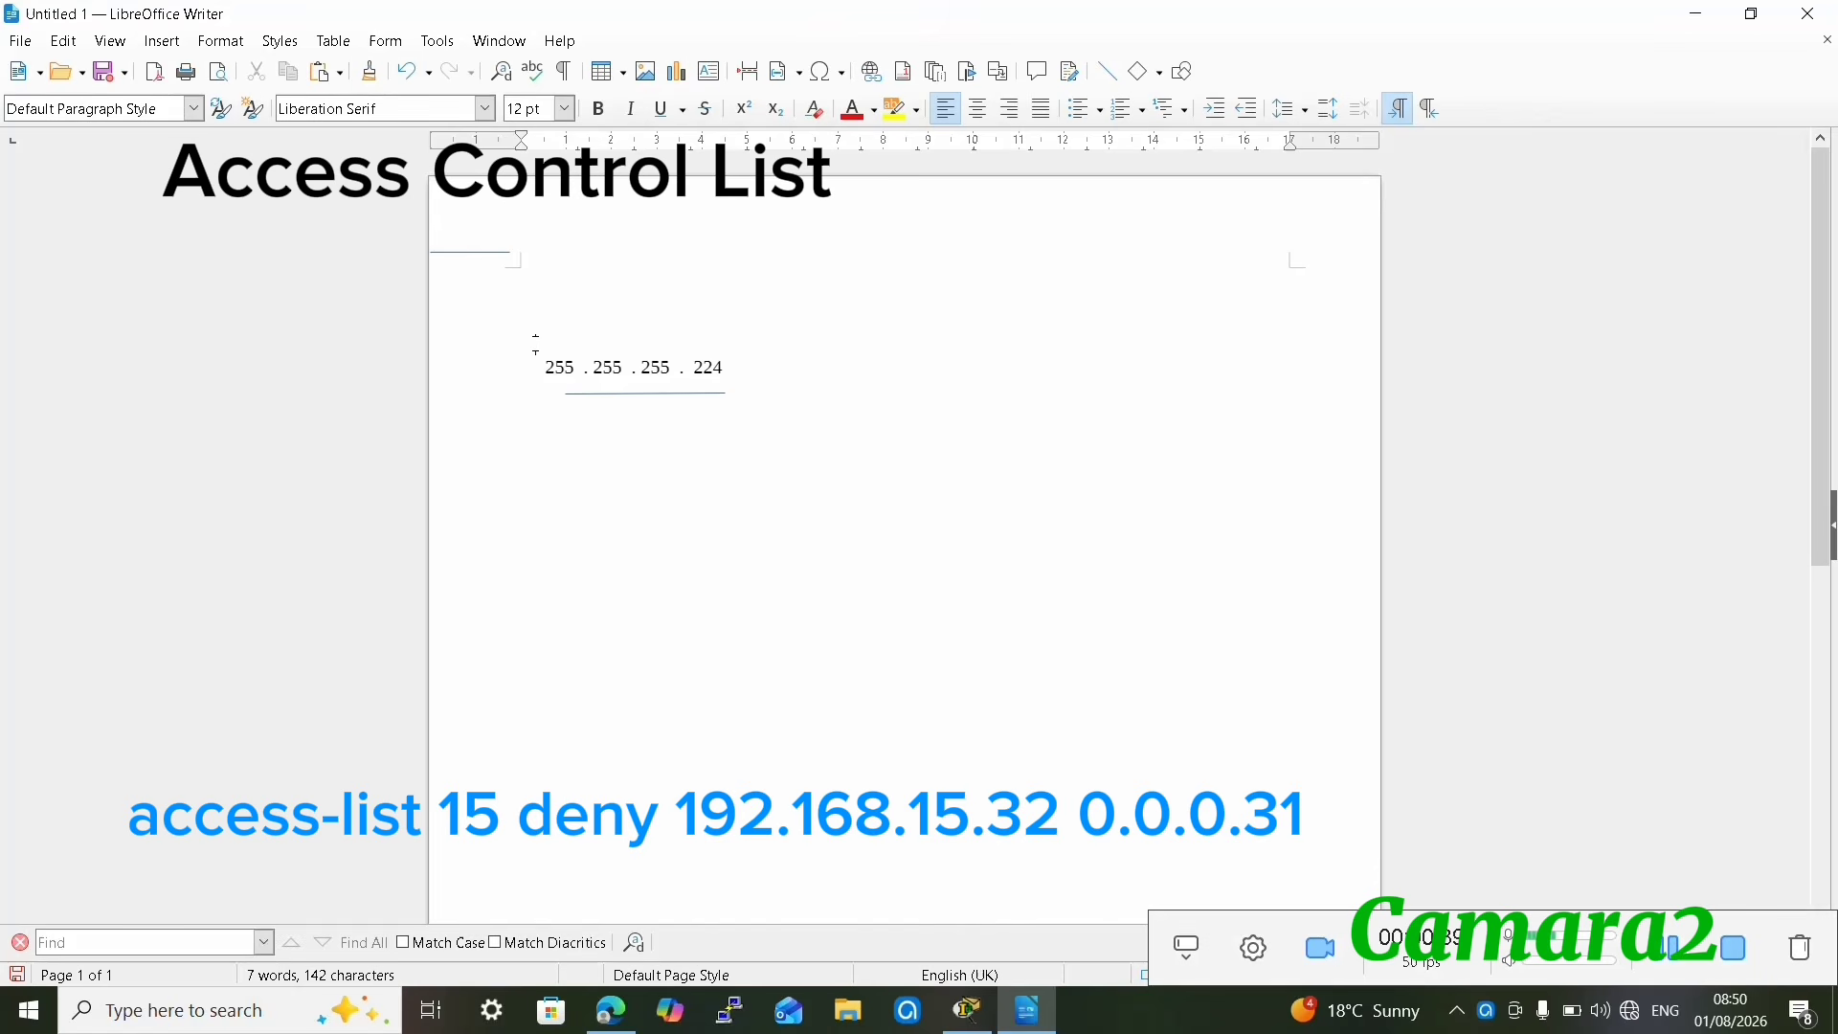
text(255. 255. 255 .255)
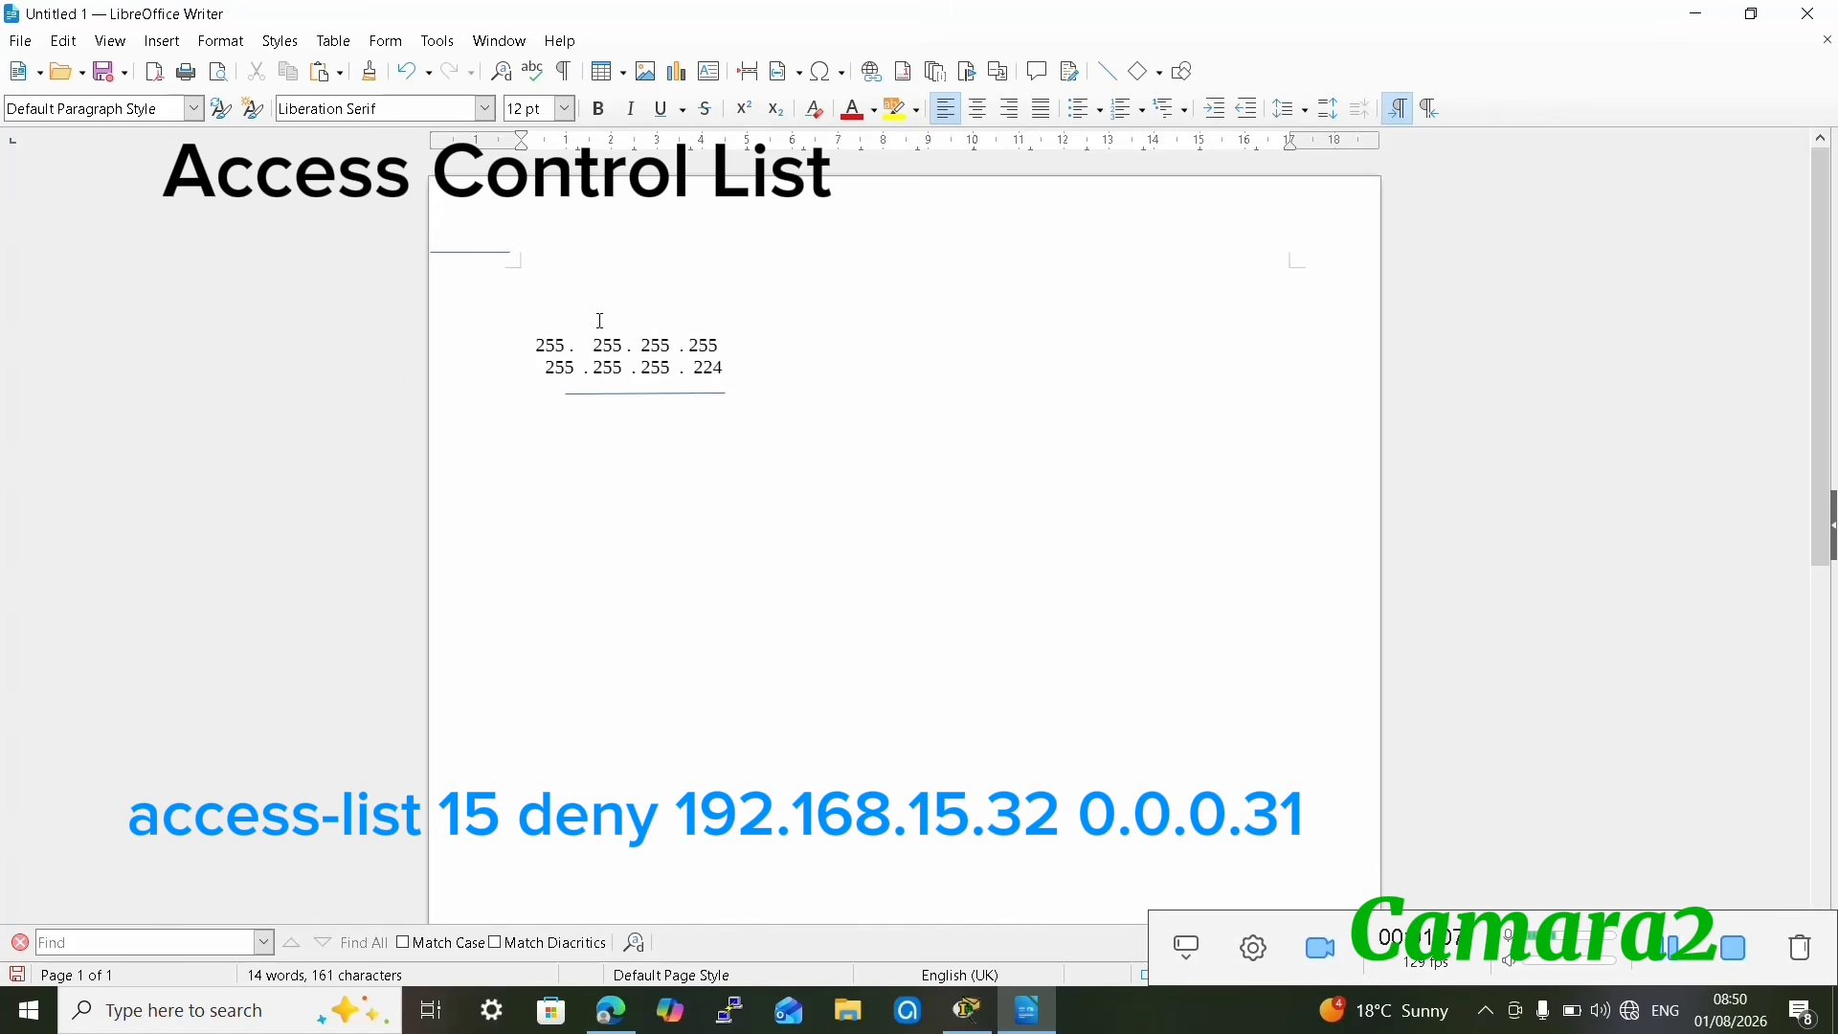
click(555, 408)
text(0)
text(.  0 . 0 .)
text(31)
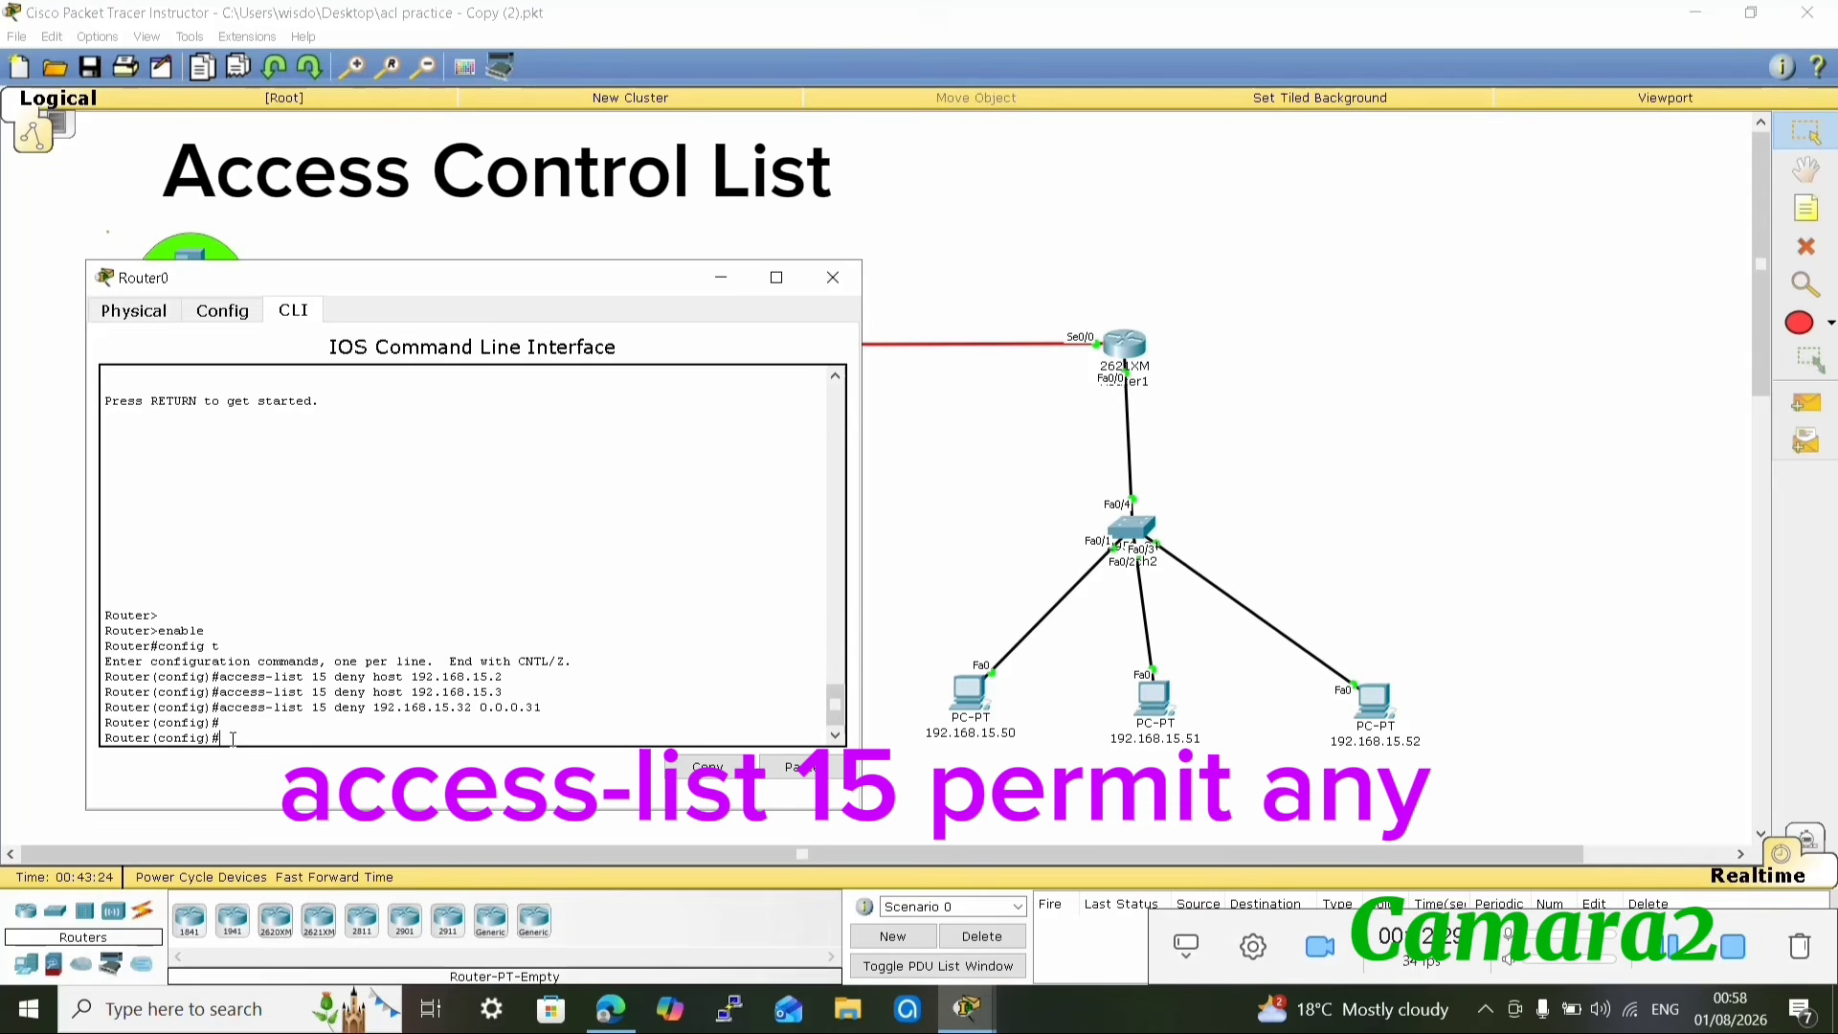
- In Router0's command line in Packet Tracer, add a rule to access list 15 that permits any other traffic
text(access-)
text(list 15 permit any)
key(Return)
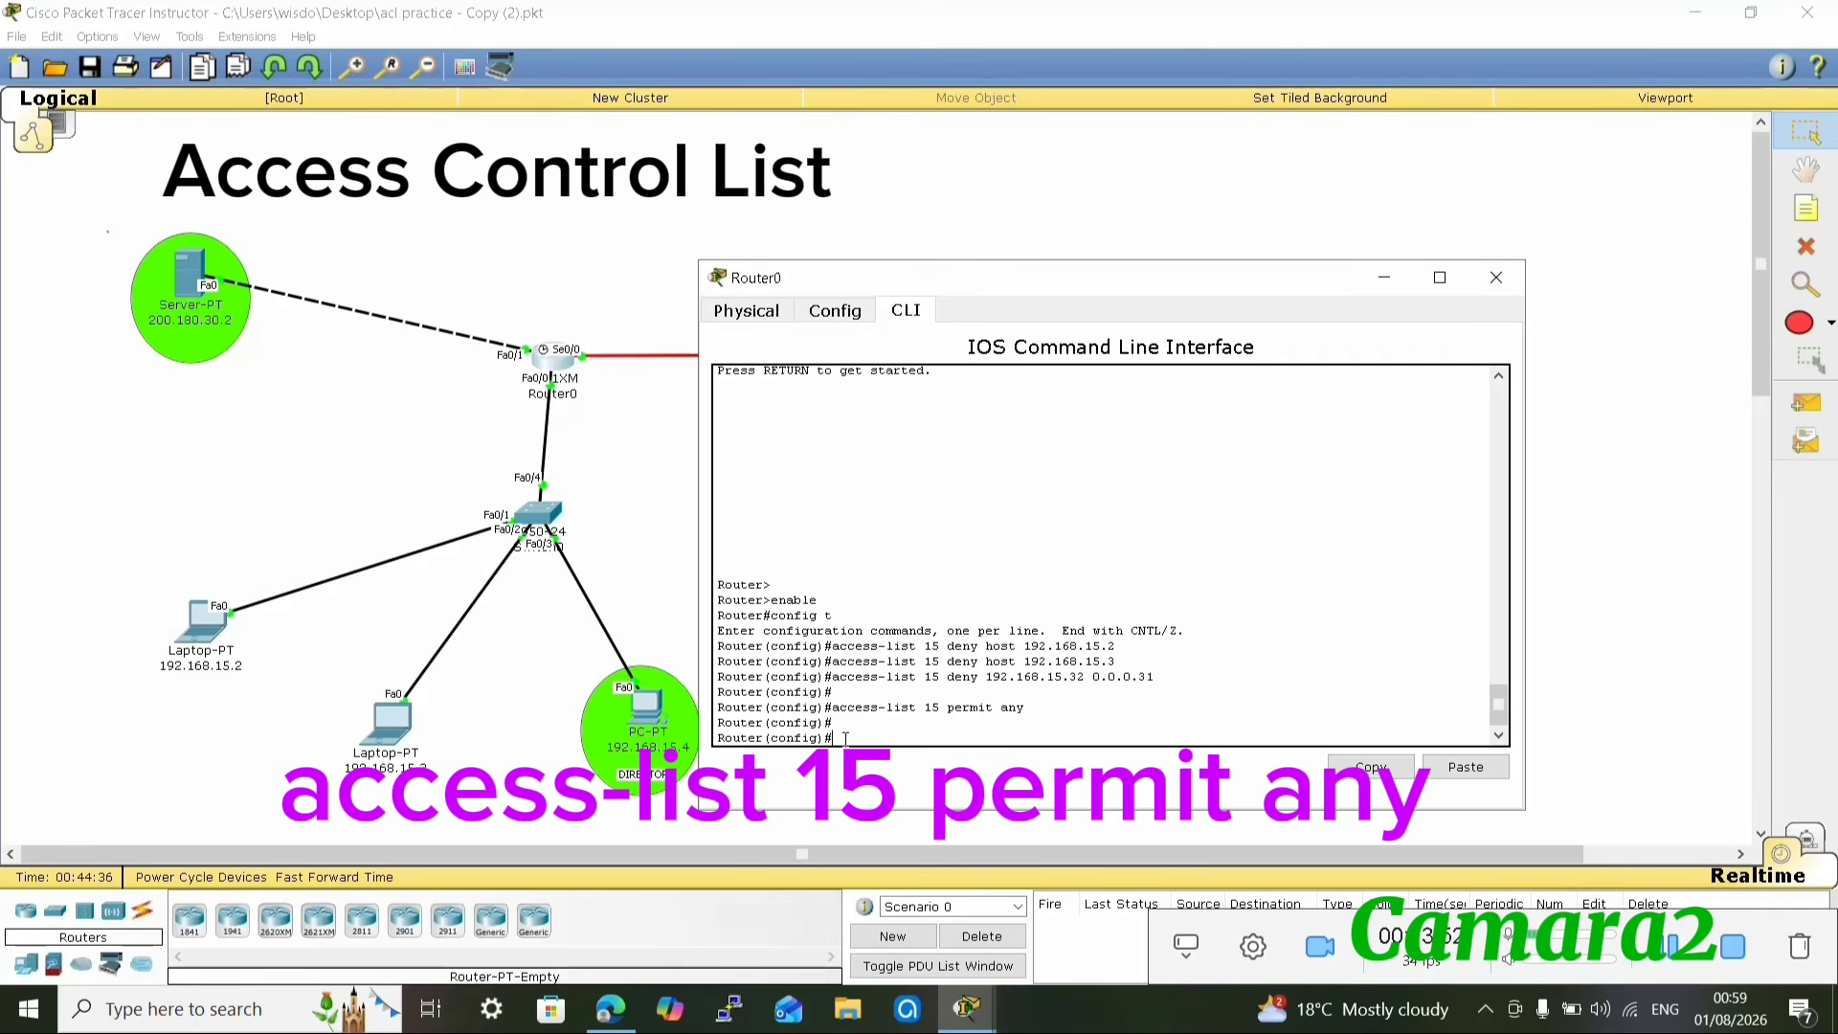
- Apply access list 15 in the outbound direction on Router0's interface FastEthernet 0/1 with ip access-group
text(interface)
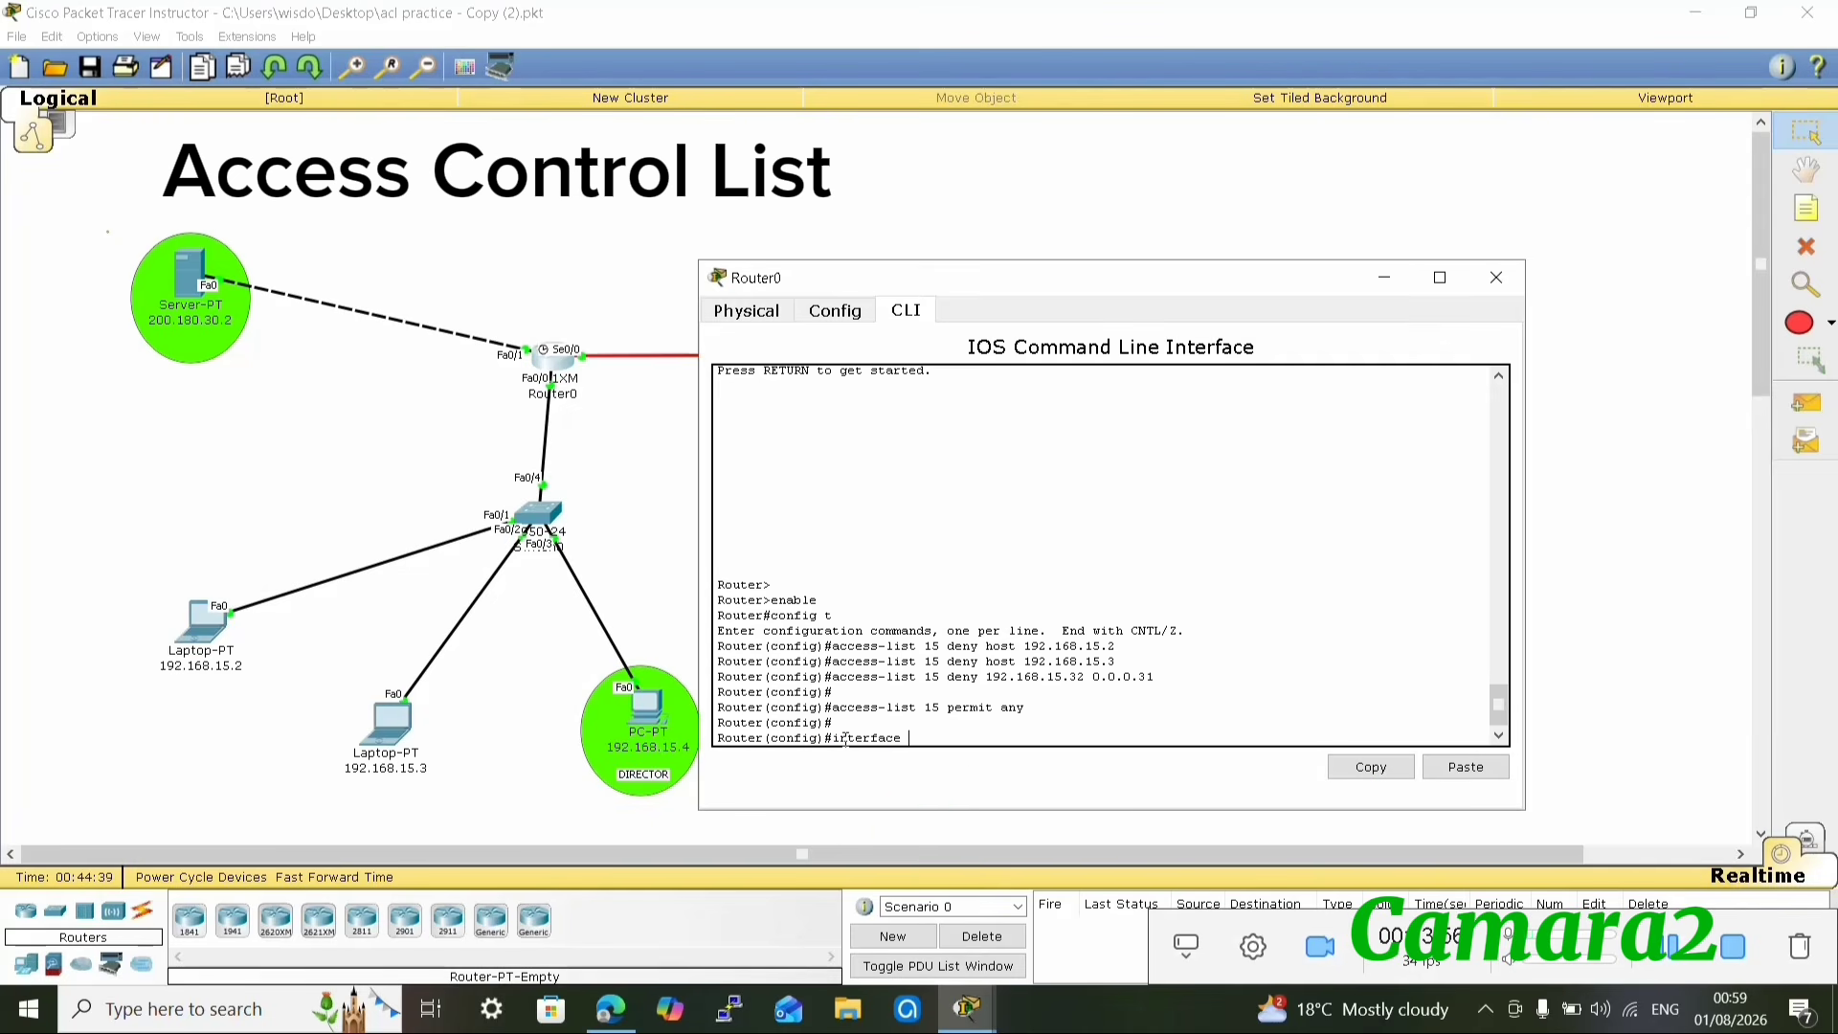
text( fastethernet 0/1)
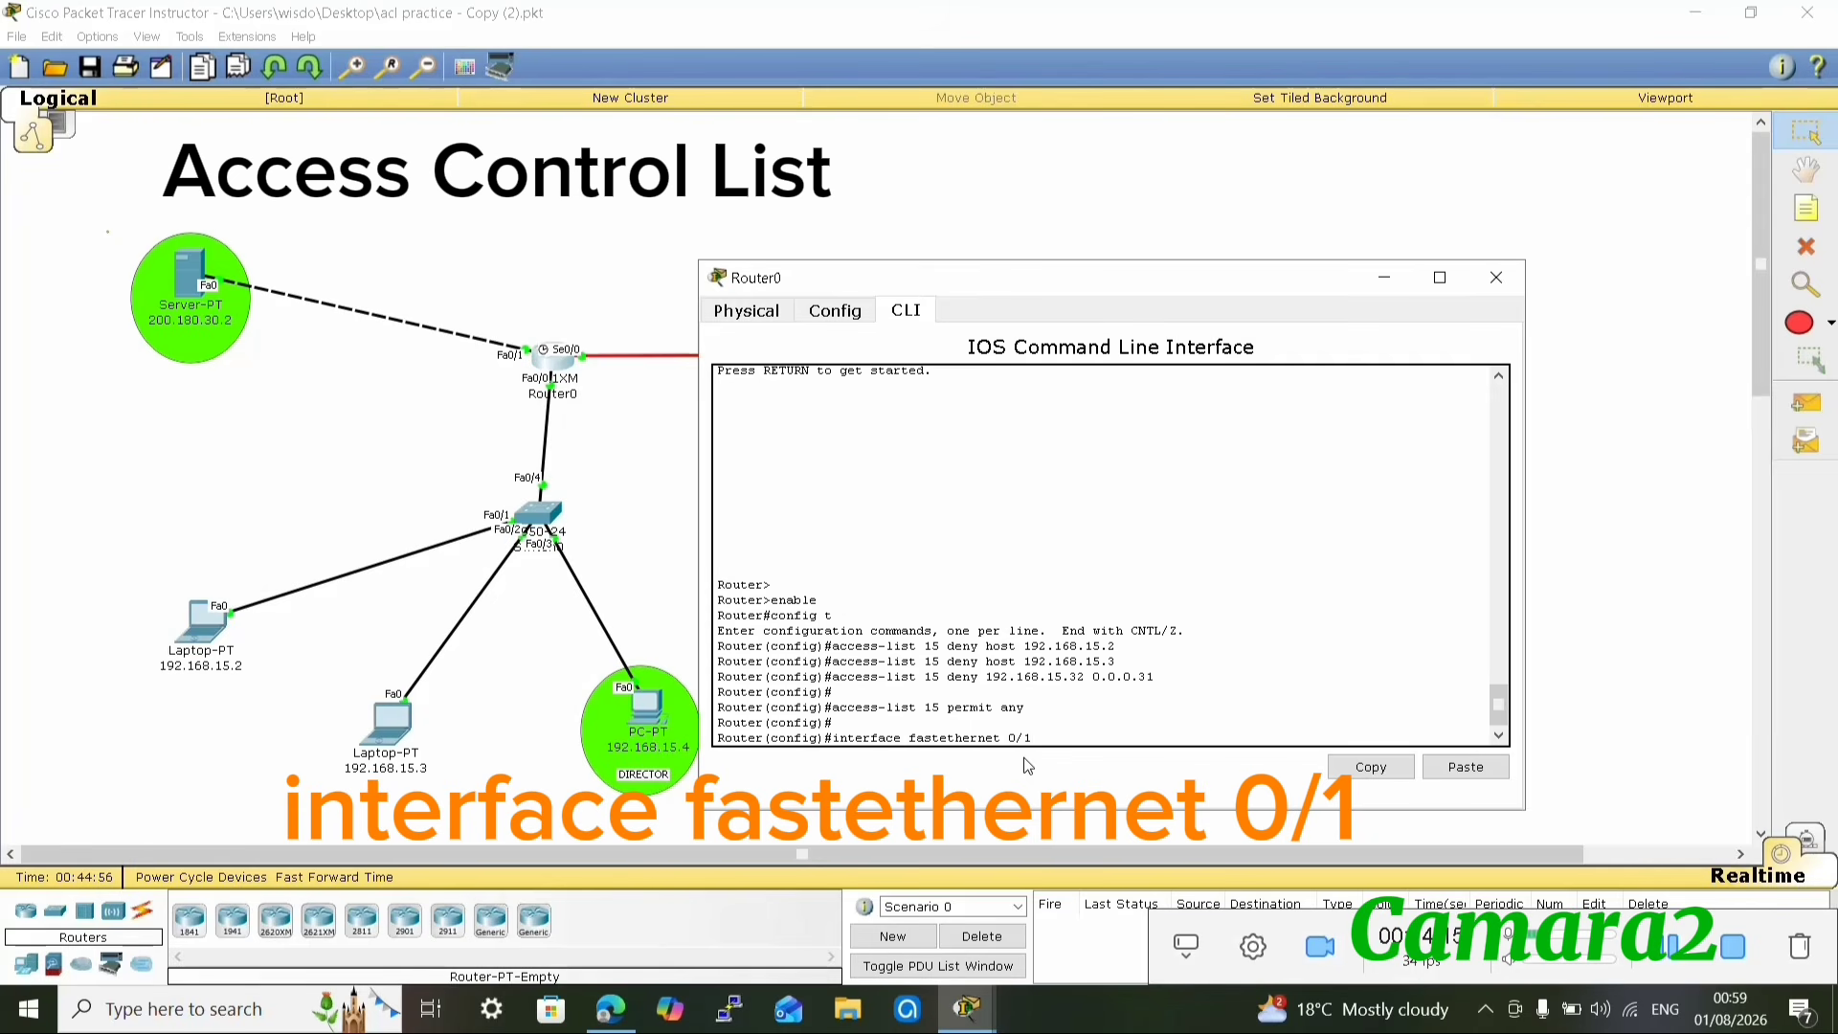
key(Return)
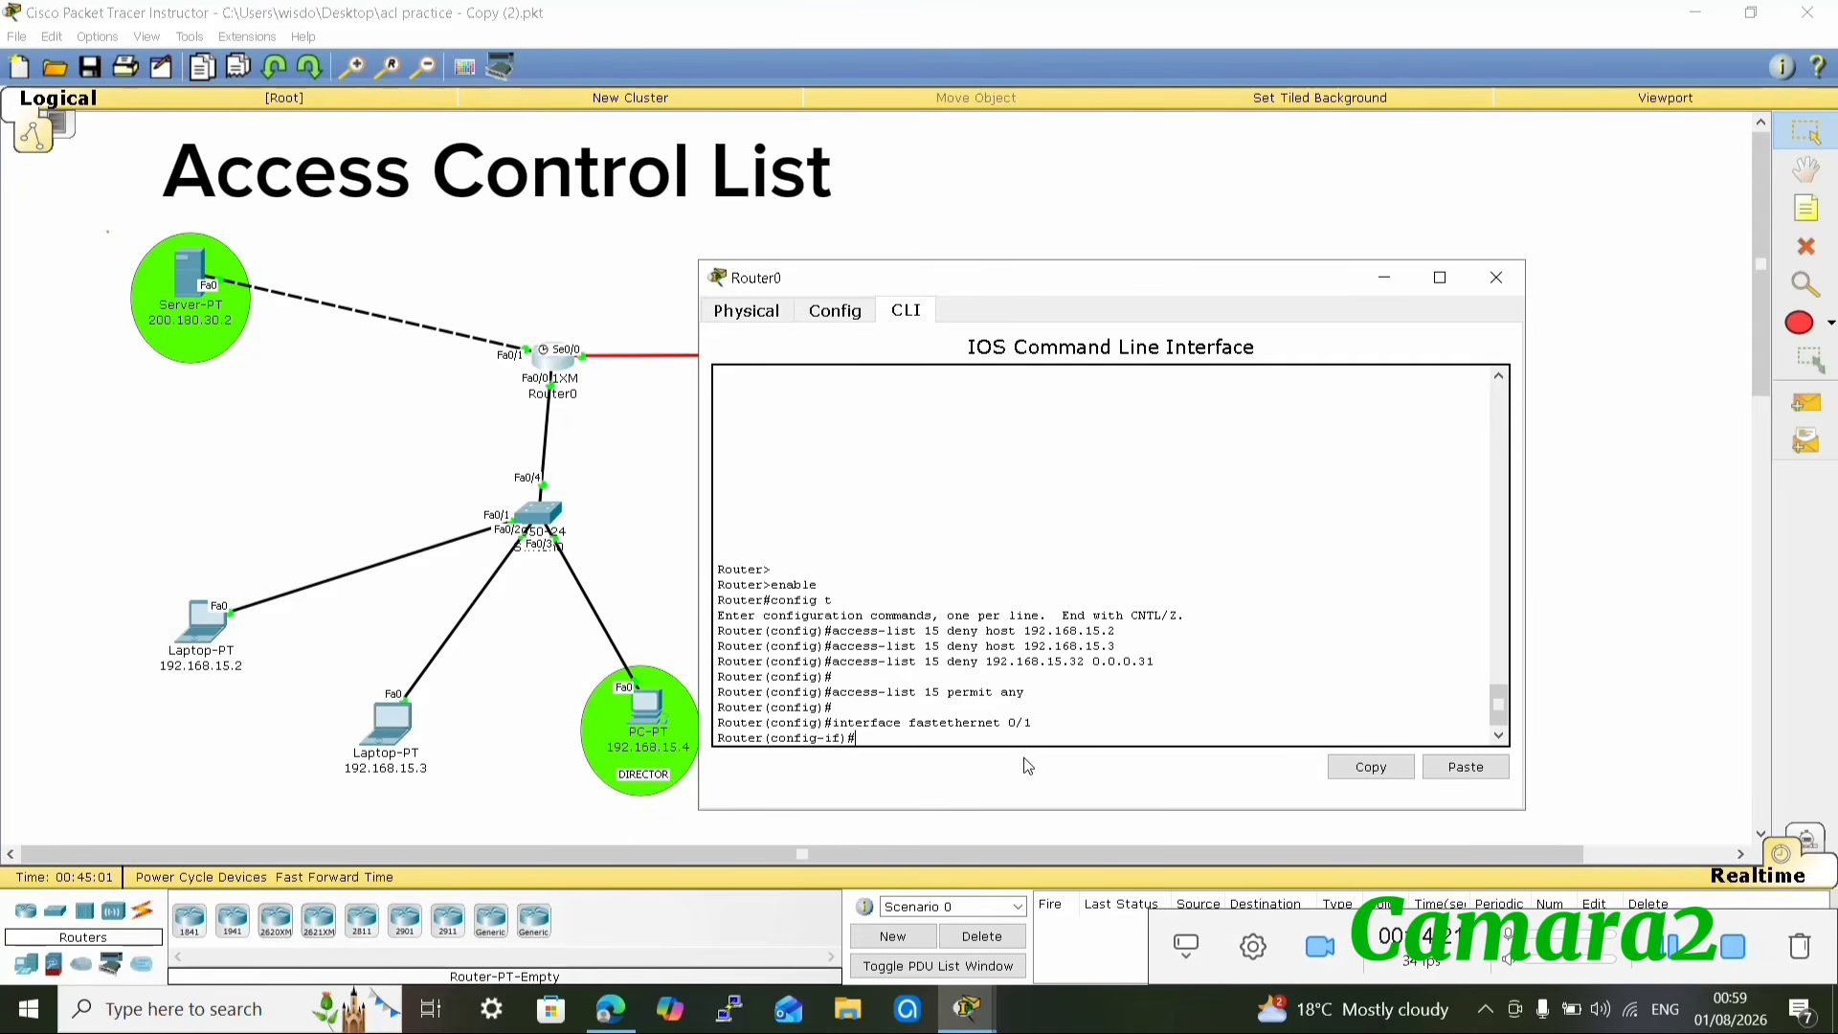
text(ip )
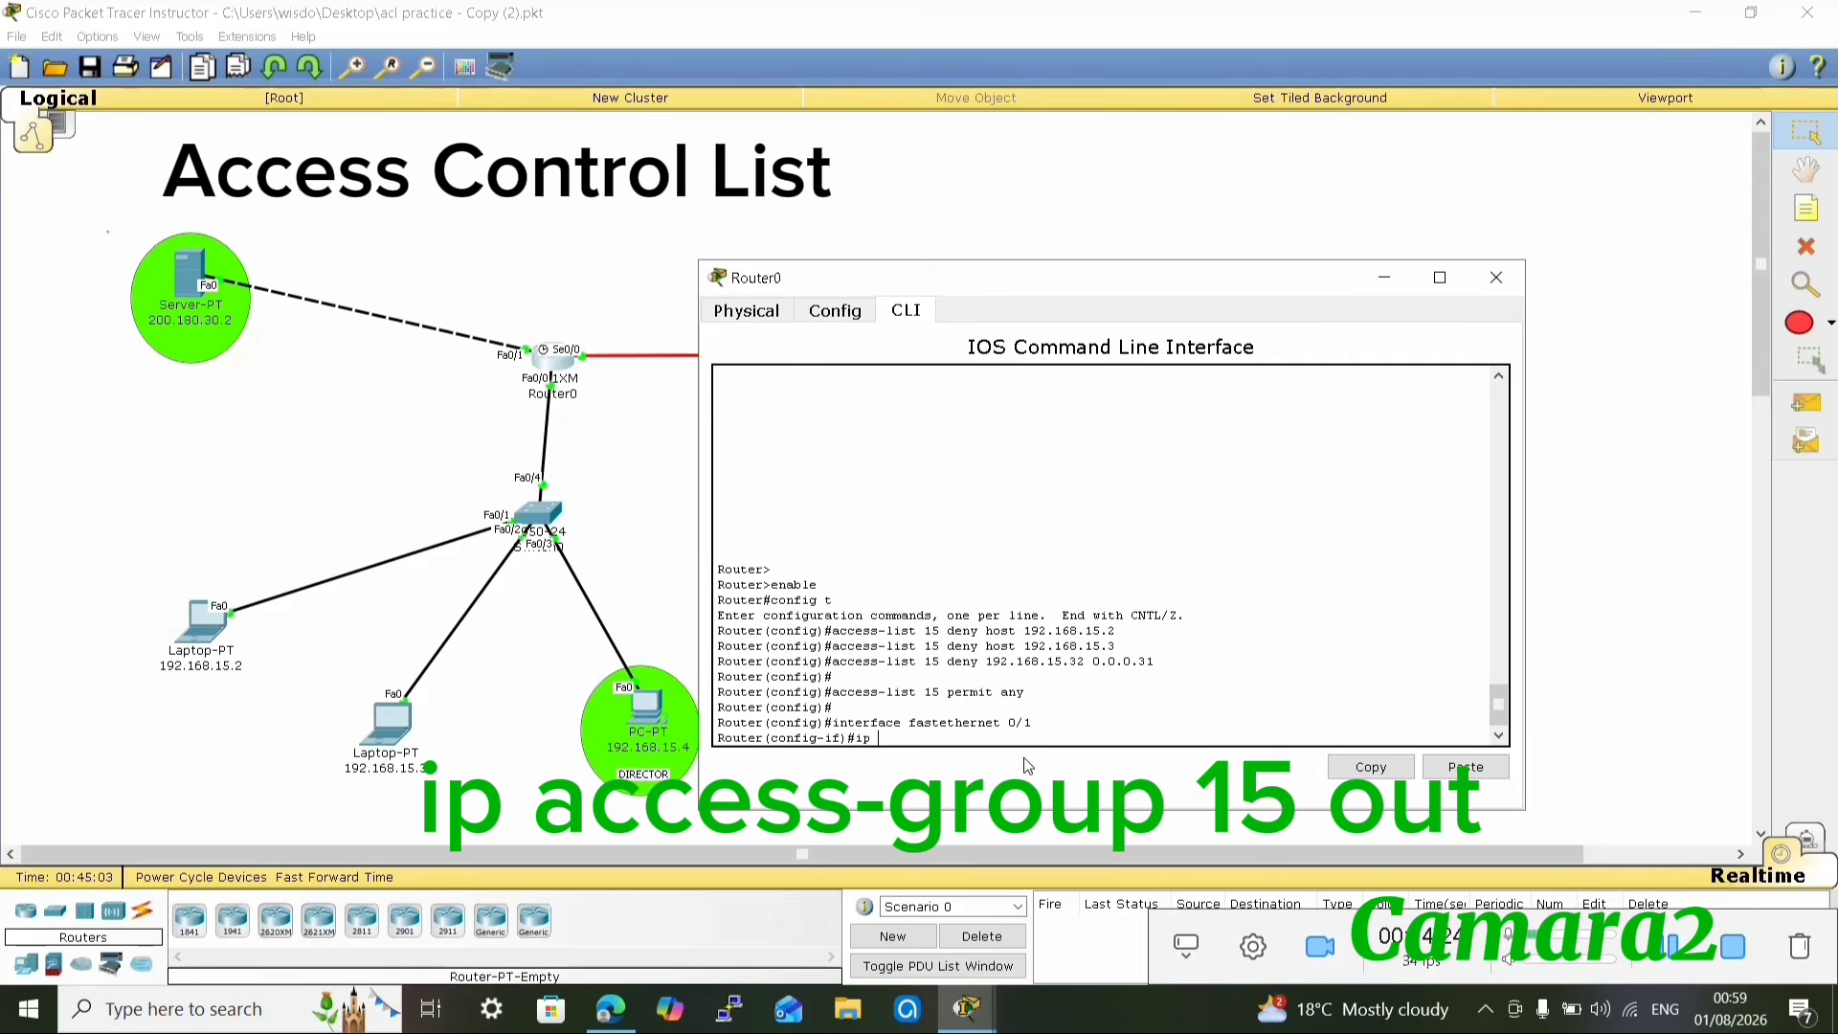
text(acce)
text(ss )
text(gr)
text(-)
text(grou)
text(oup 15 out)
key(Return)
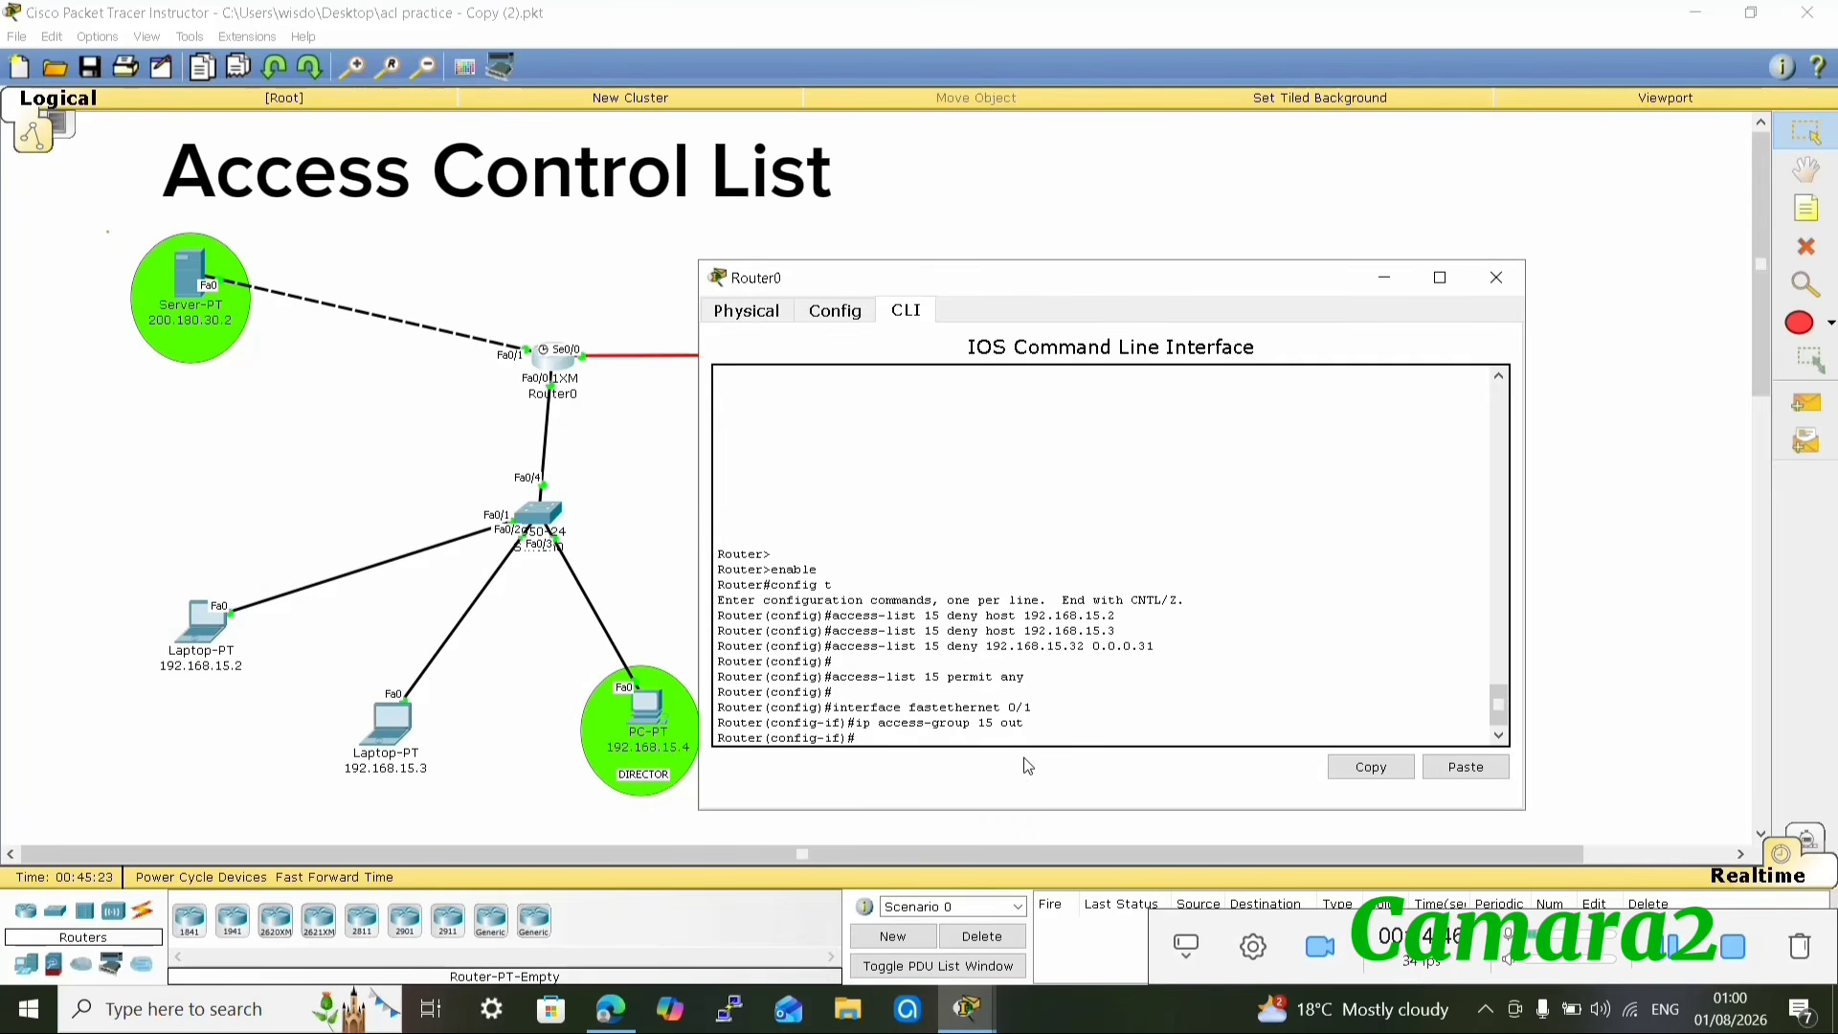
key(Return)
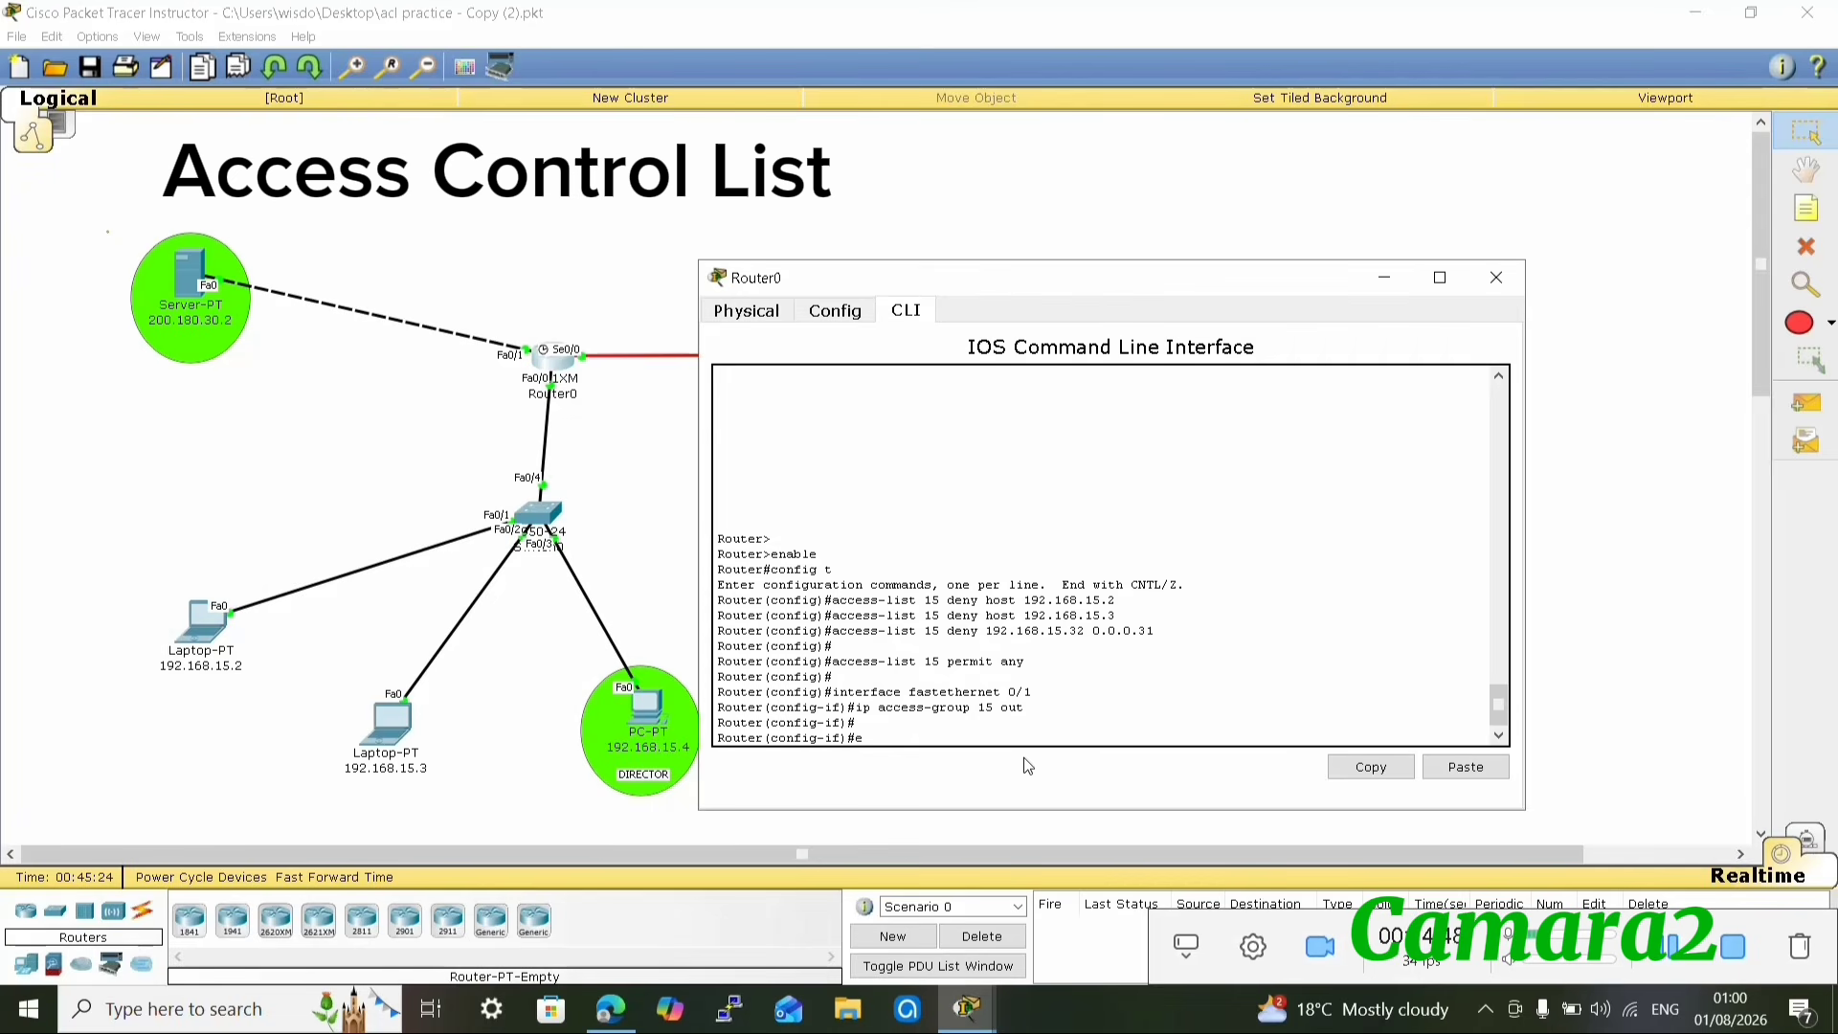
- Leave configuration mode on Router0, save the configuration with write memory, and return to the topology
text(end)
key(Return)
key(Return)
key(Return)
key(Return)
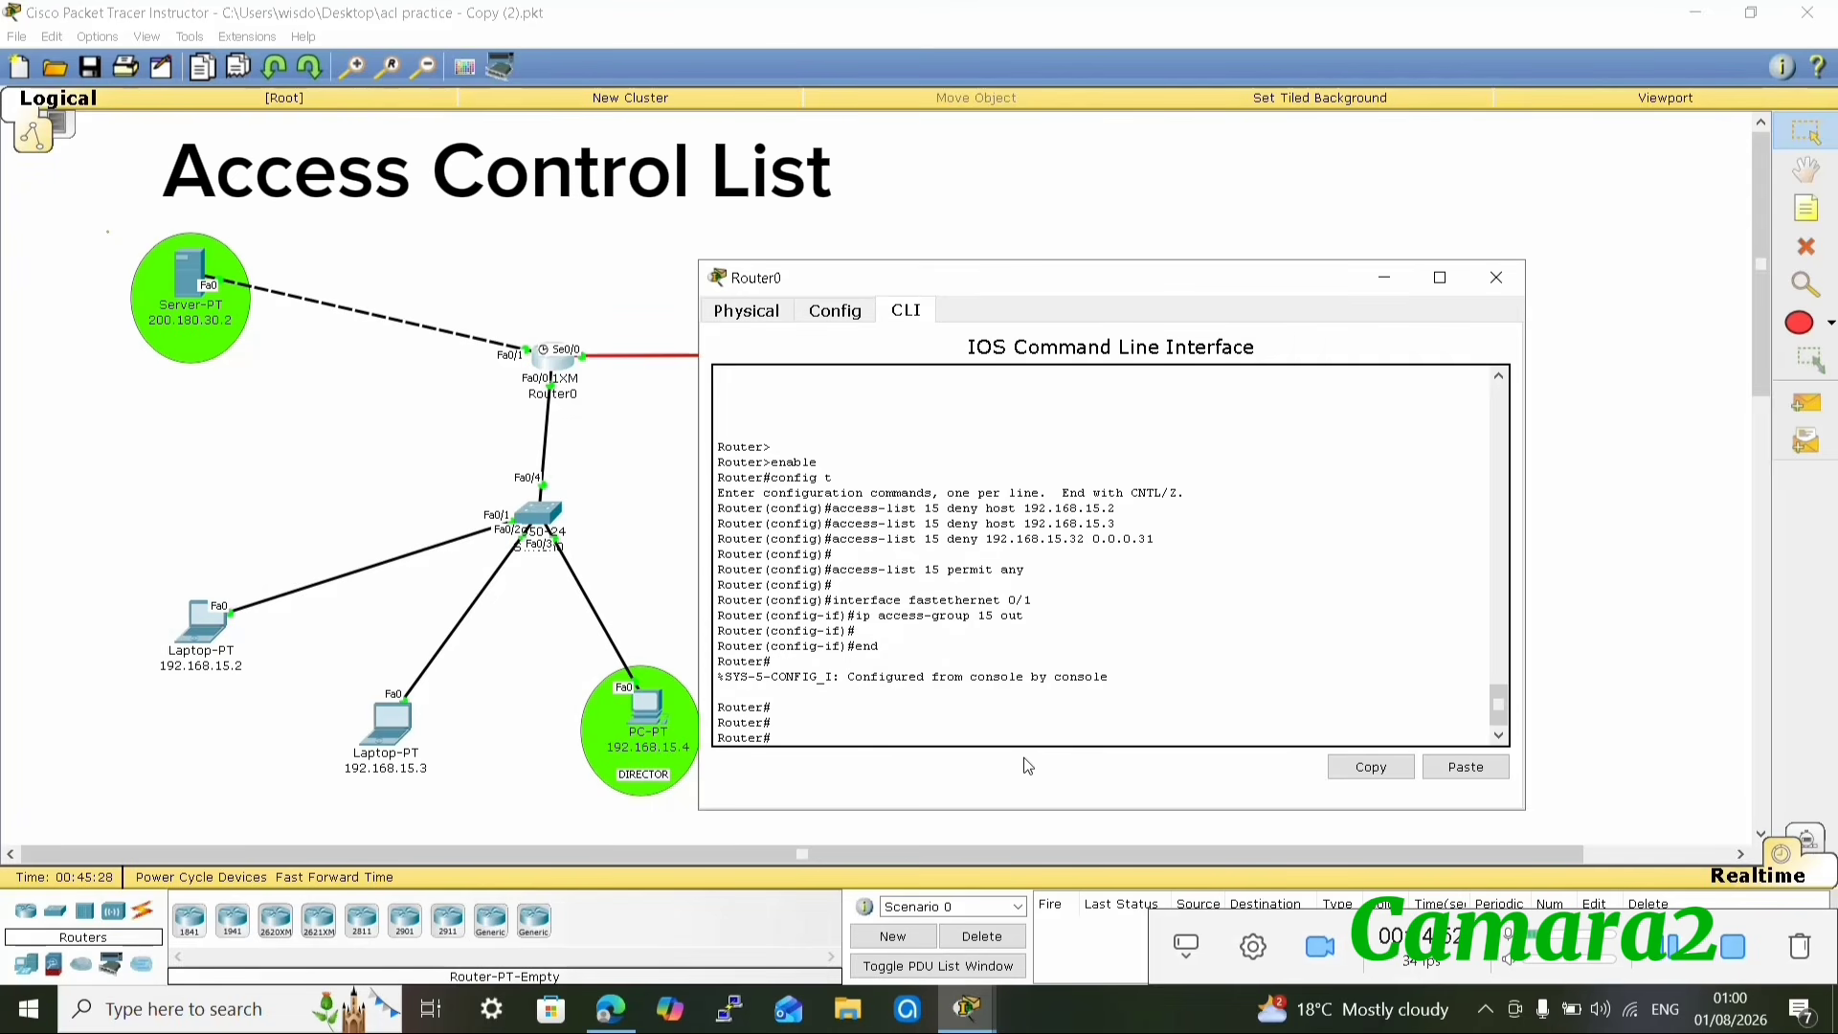
text(write memory)
key(Return)
key(Return)
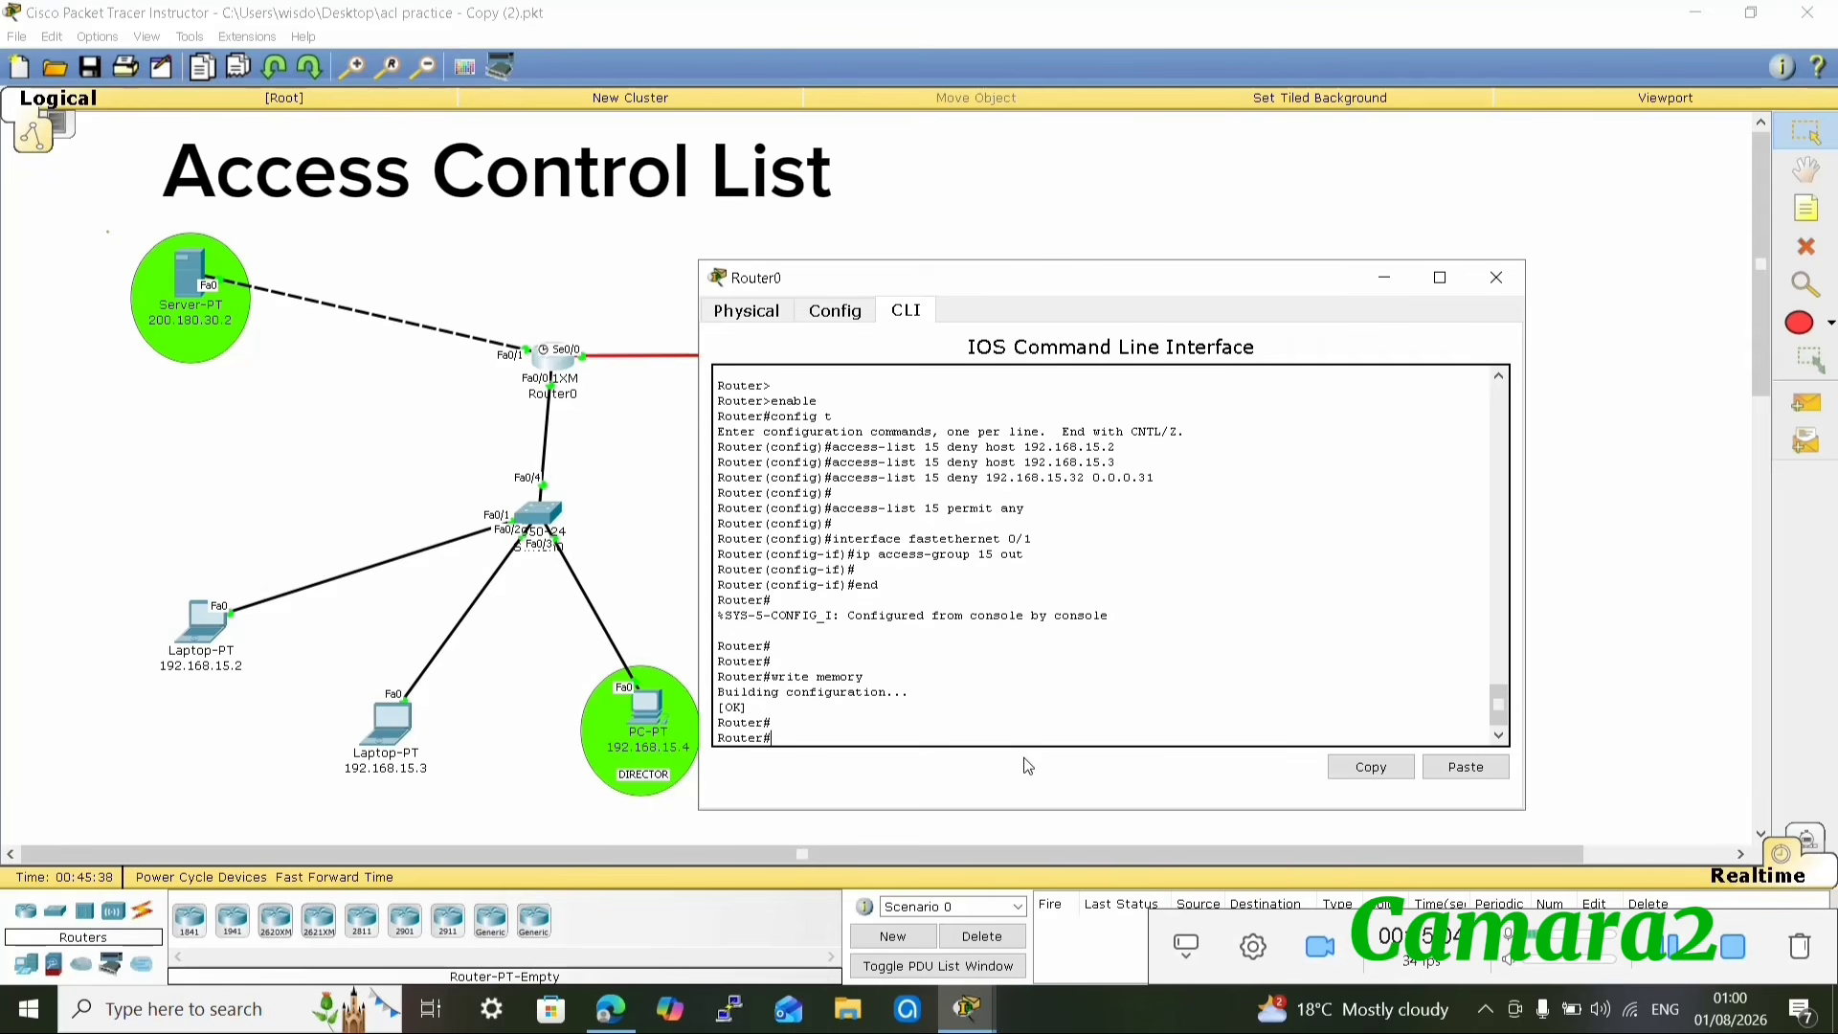
click(647, 534)
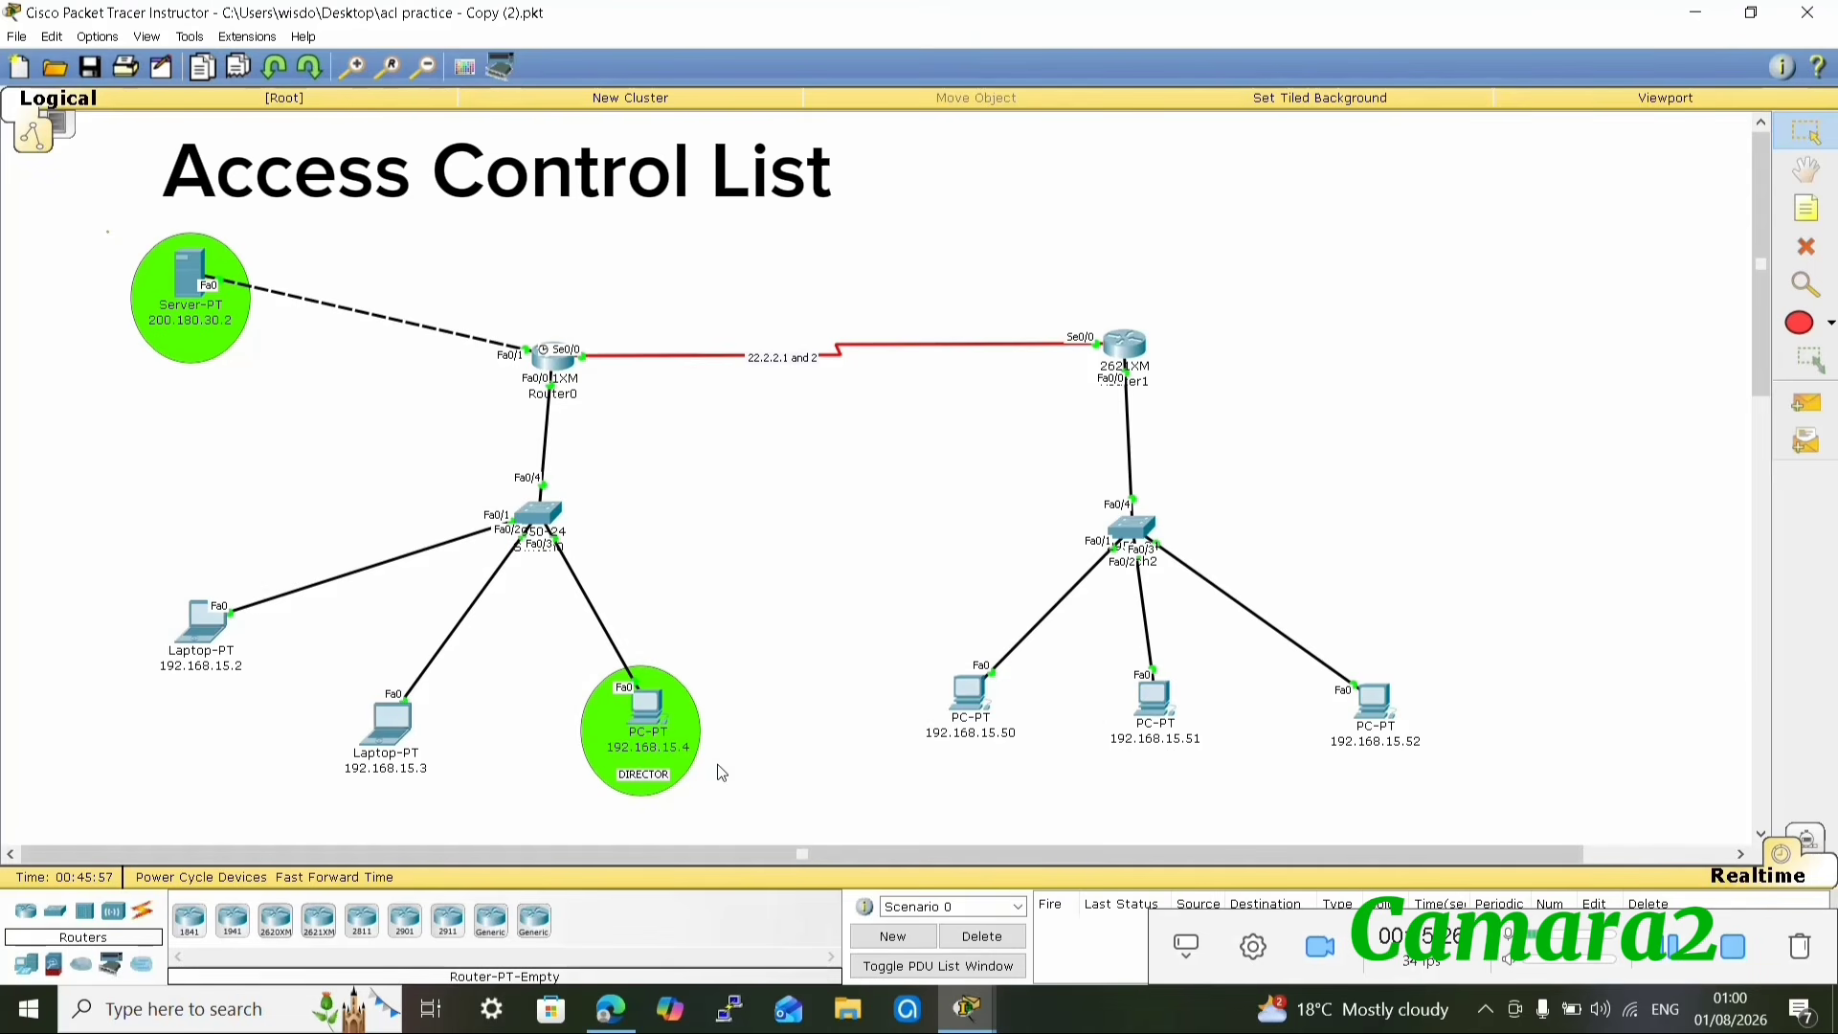
- Ping the server at 200.180.30.2 from the command prompt of PC 192.168.15.52 and return to the topology
click(1371, 707)
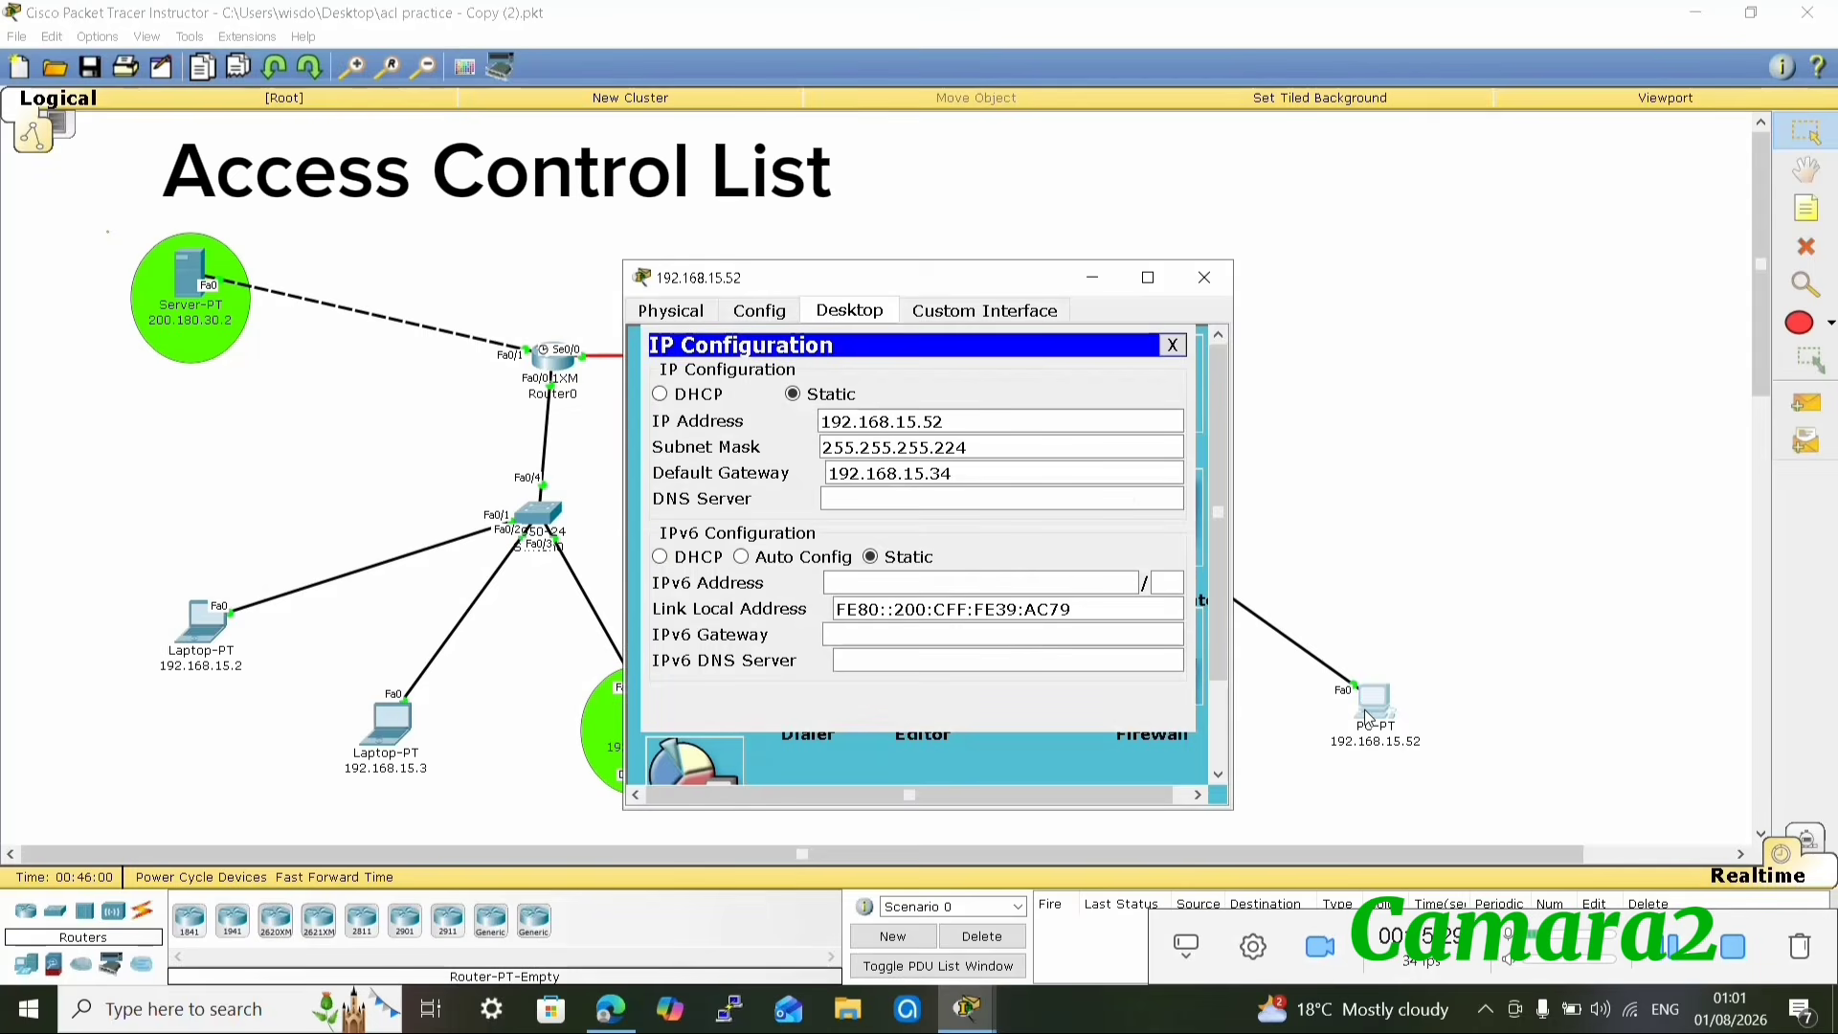
click(1172, 345)
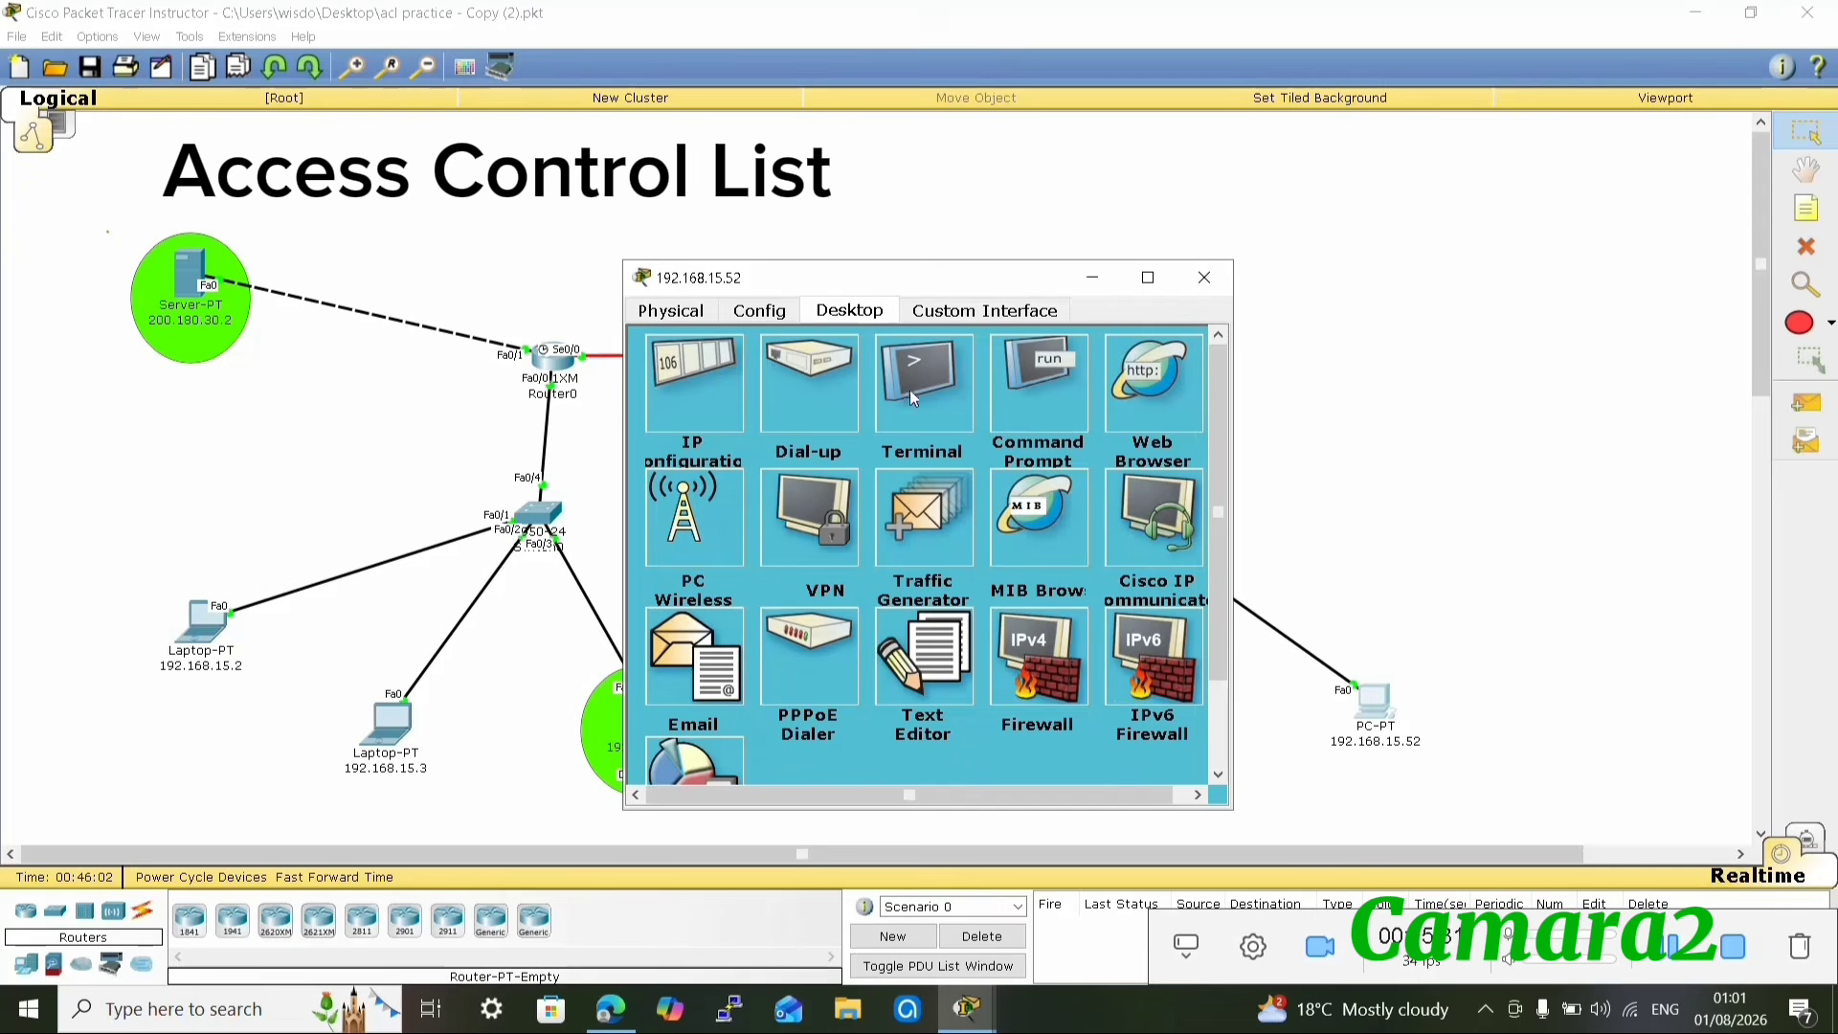
click(1027, 395)
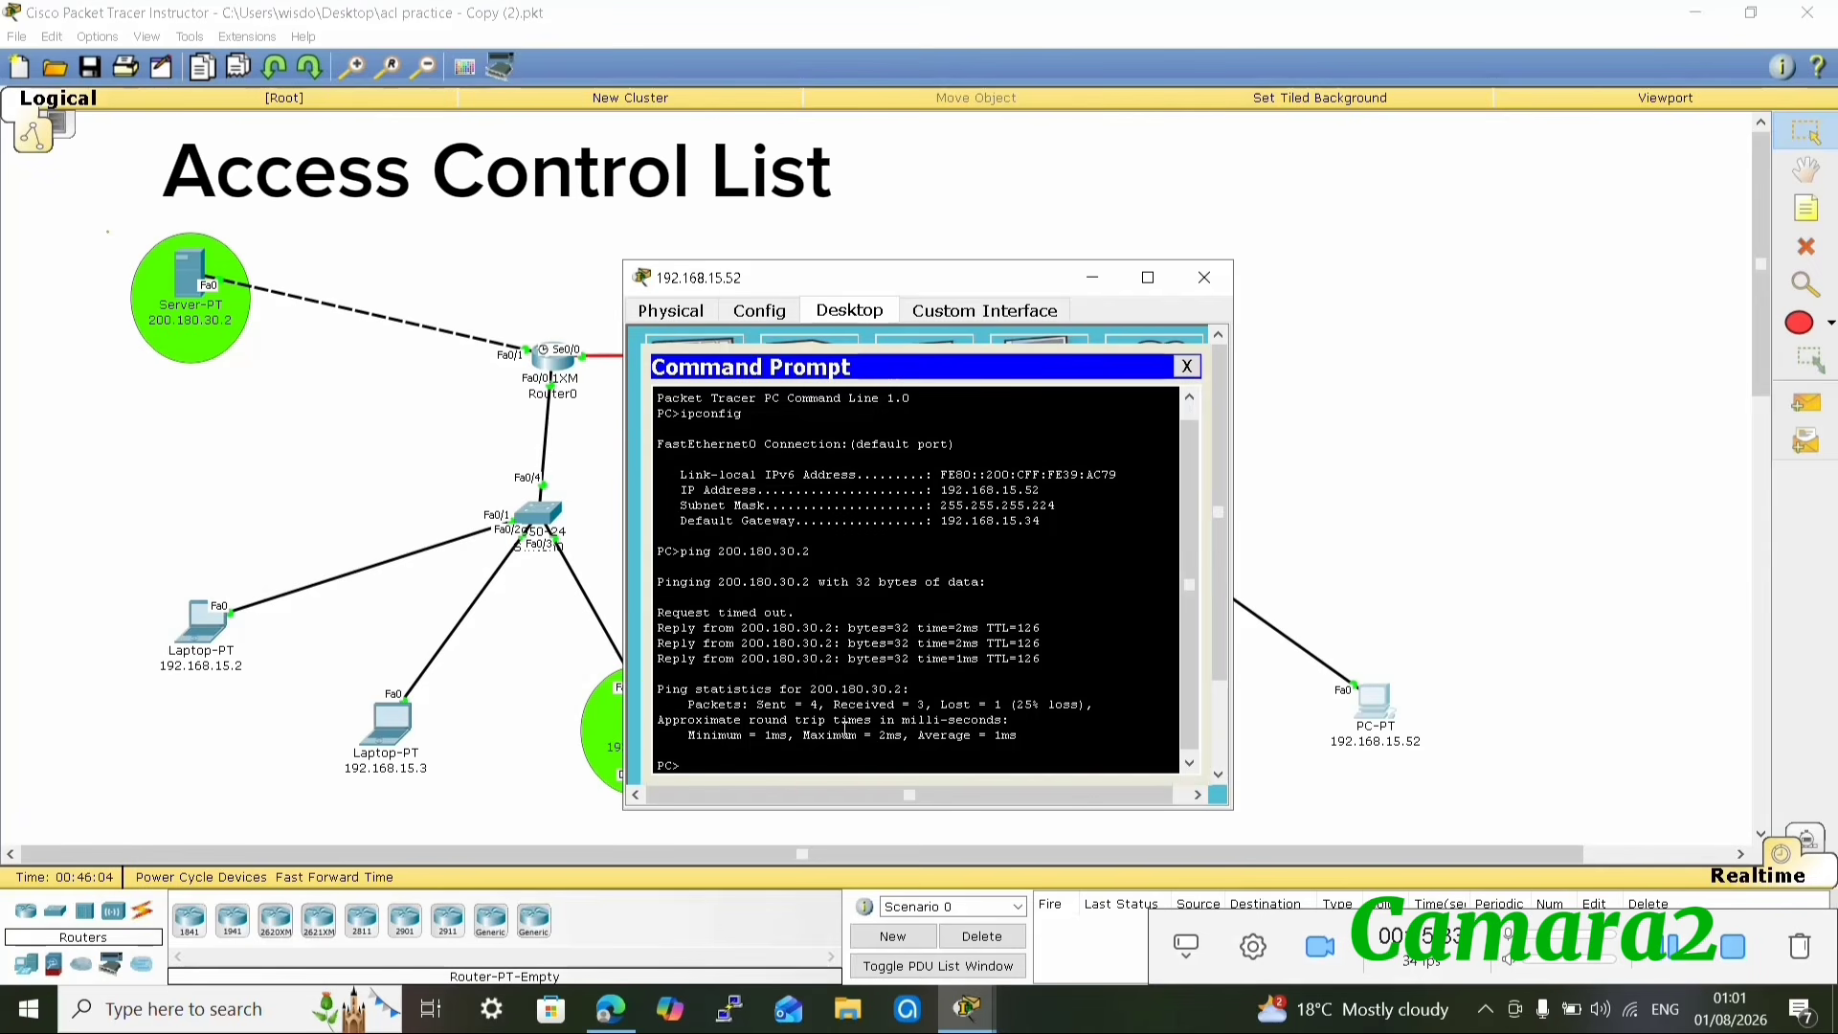
text(ping 200.180.30.2)
key(Return)
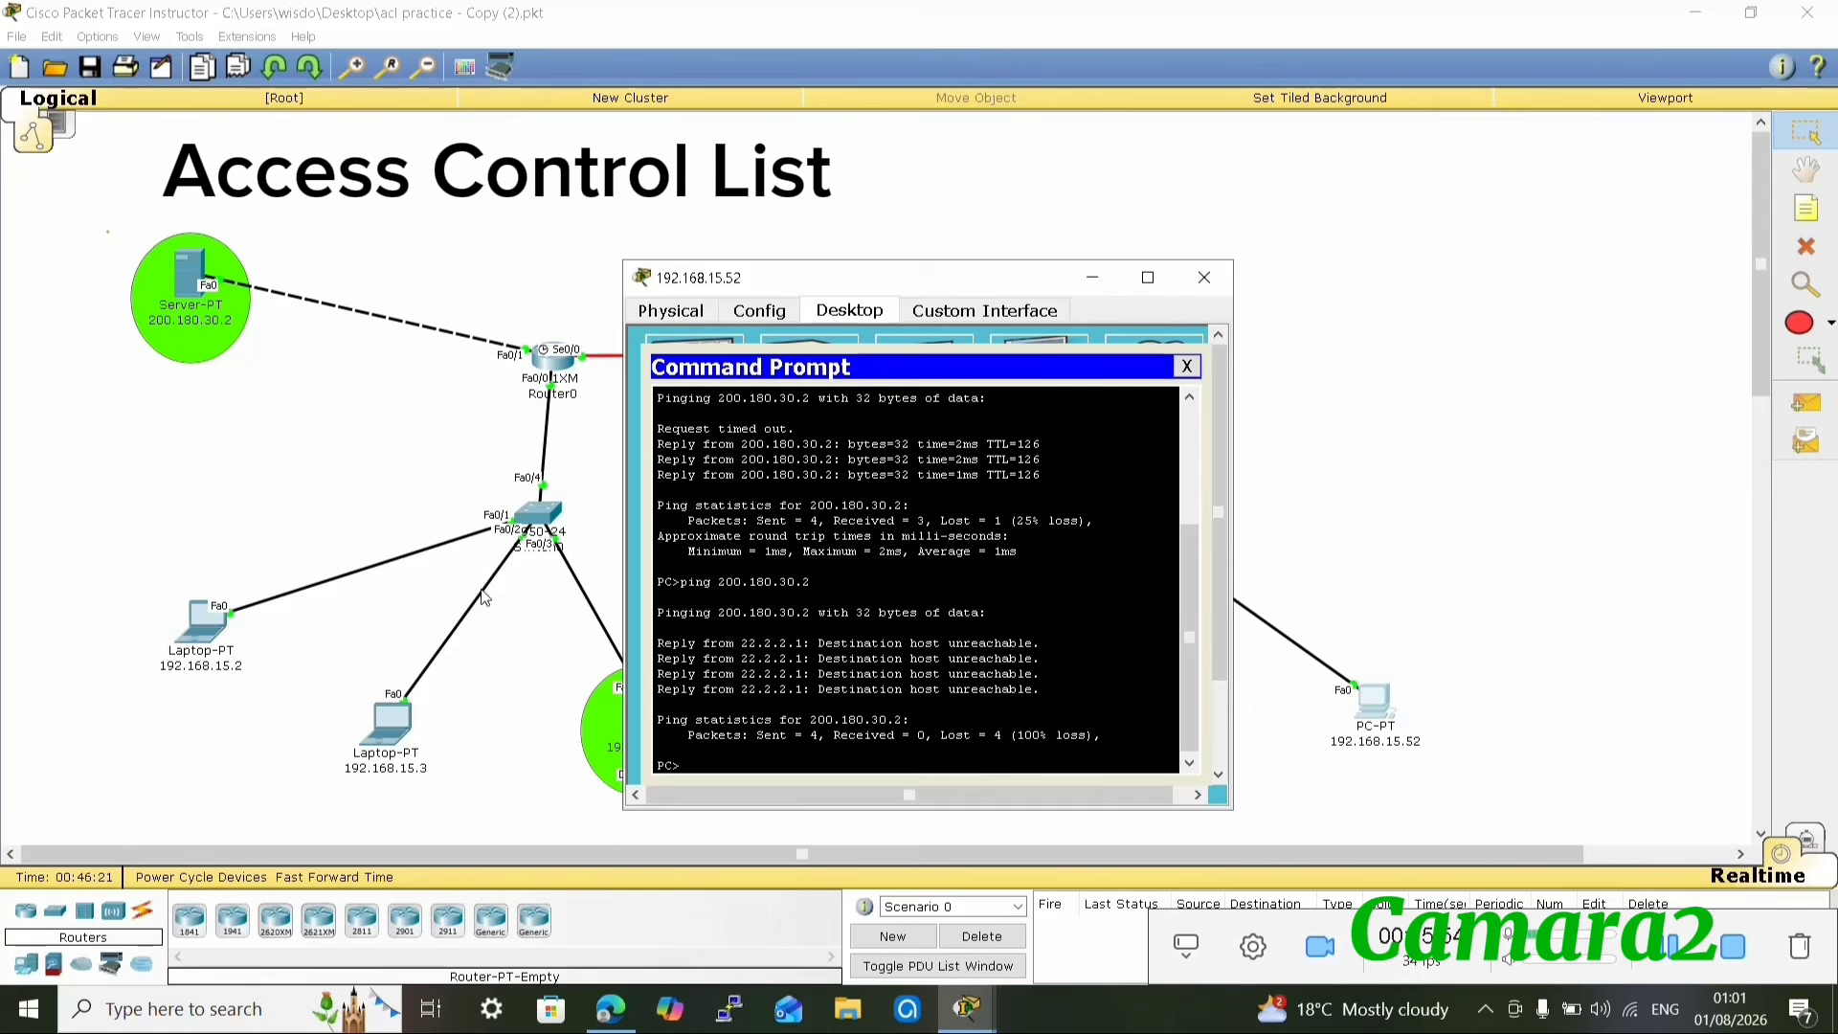
click(1503, 628)
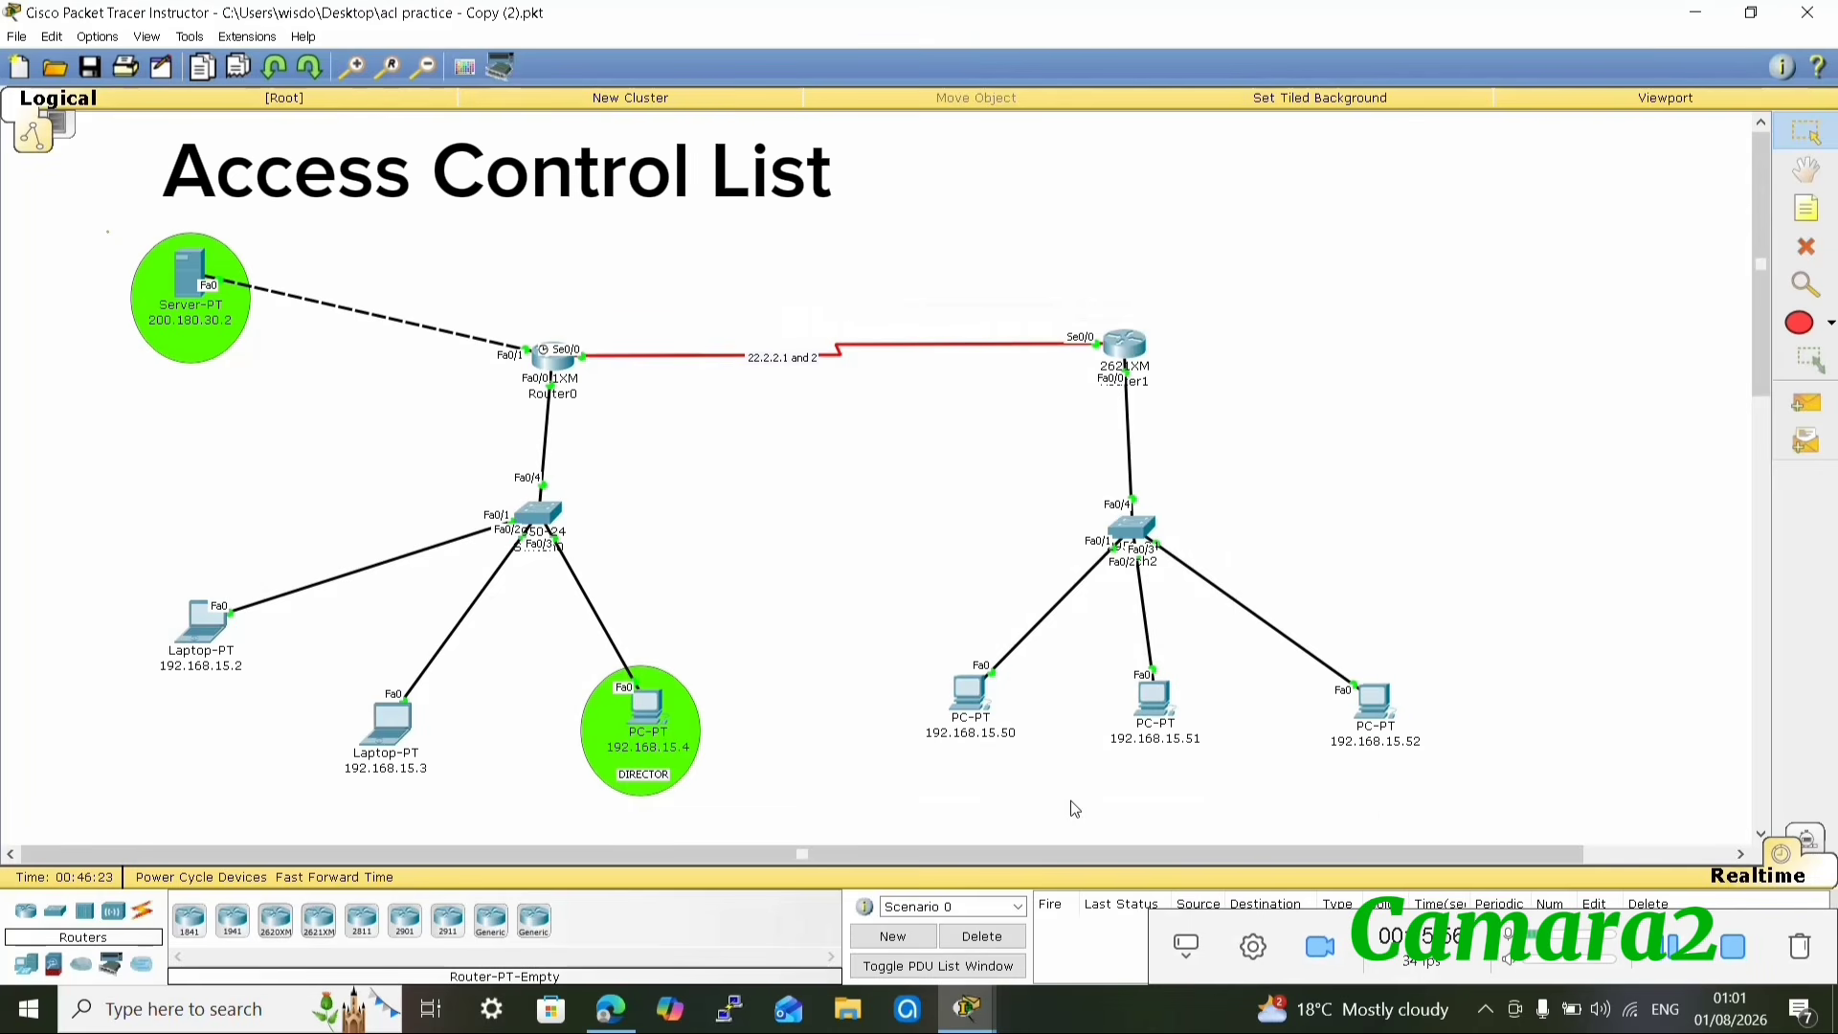
- Ping the server at 200.180.30.2 from the command prompt of PC 192.168.15.51 and return to the topology
click(1150, 698)
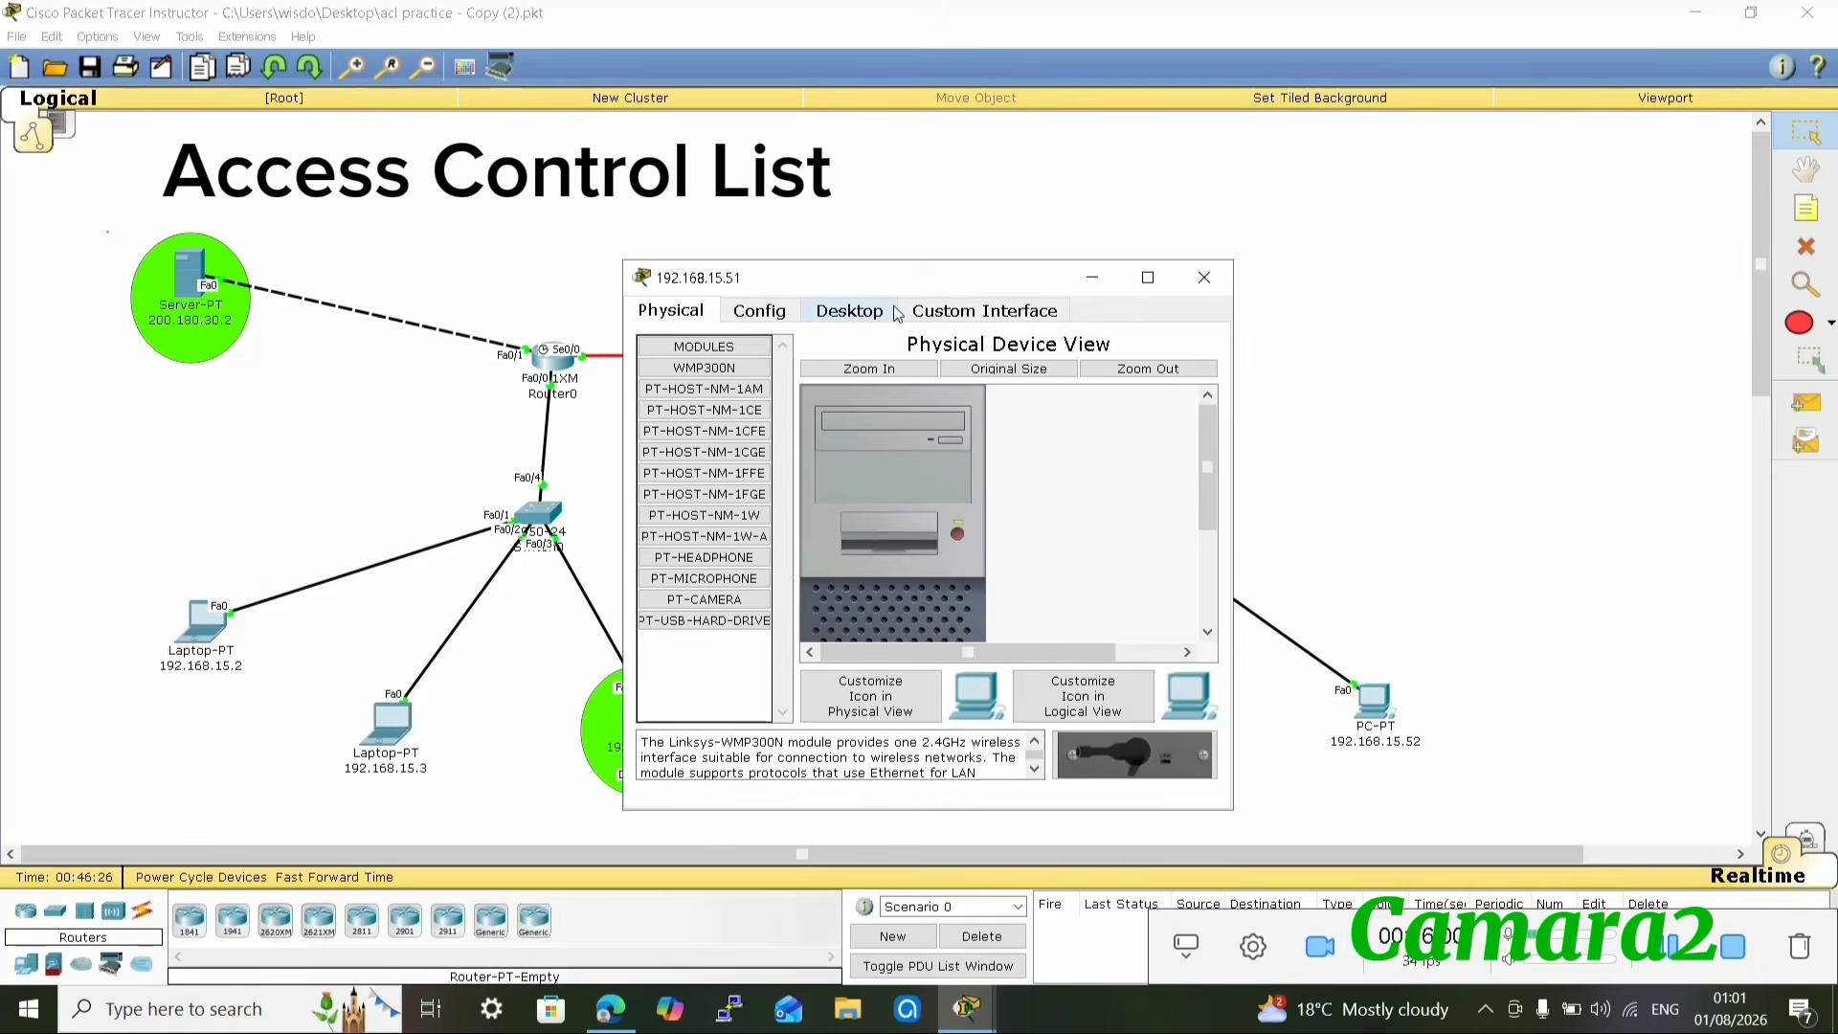
click(849, 311)
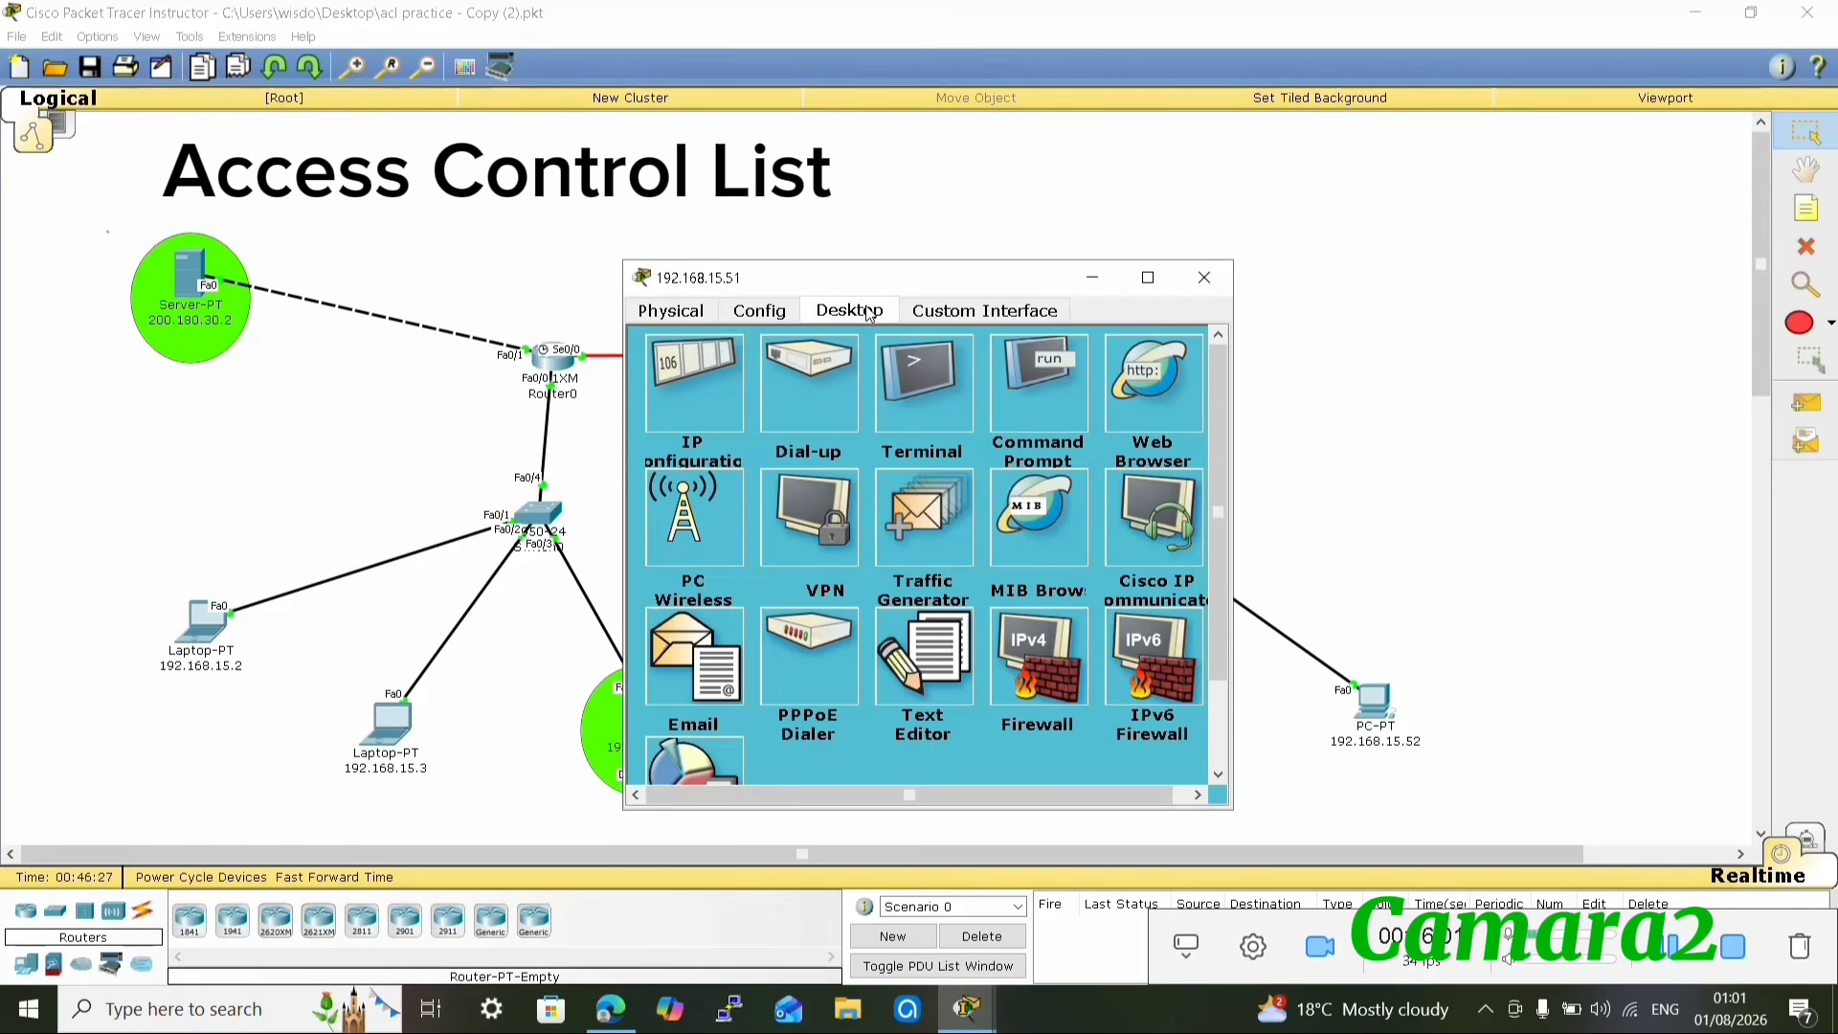
click(1051, 408)
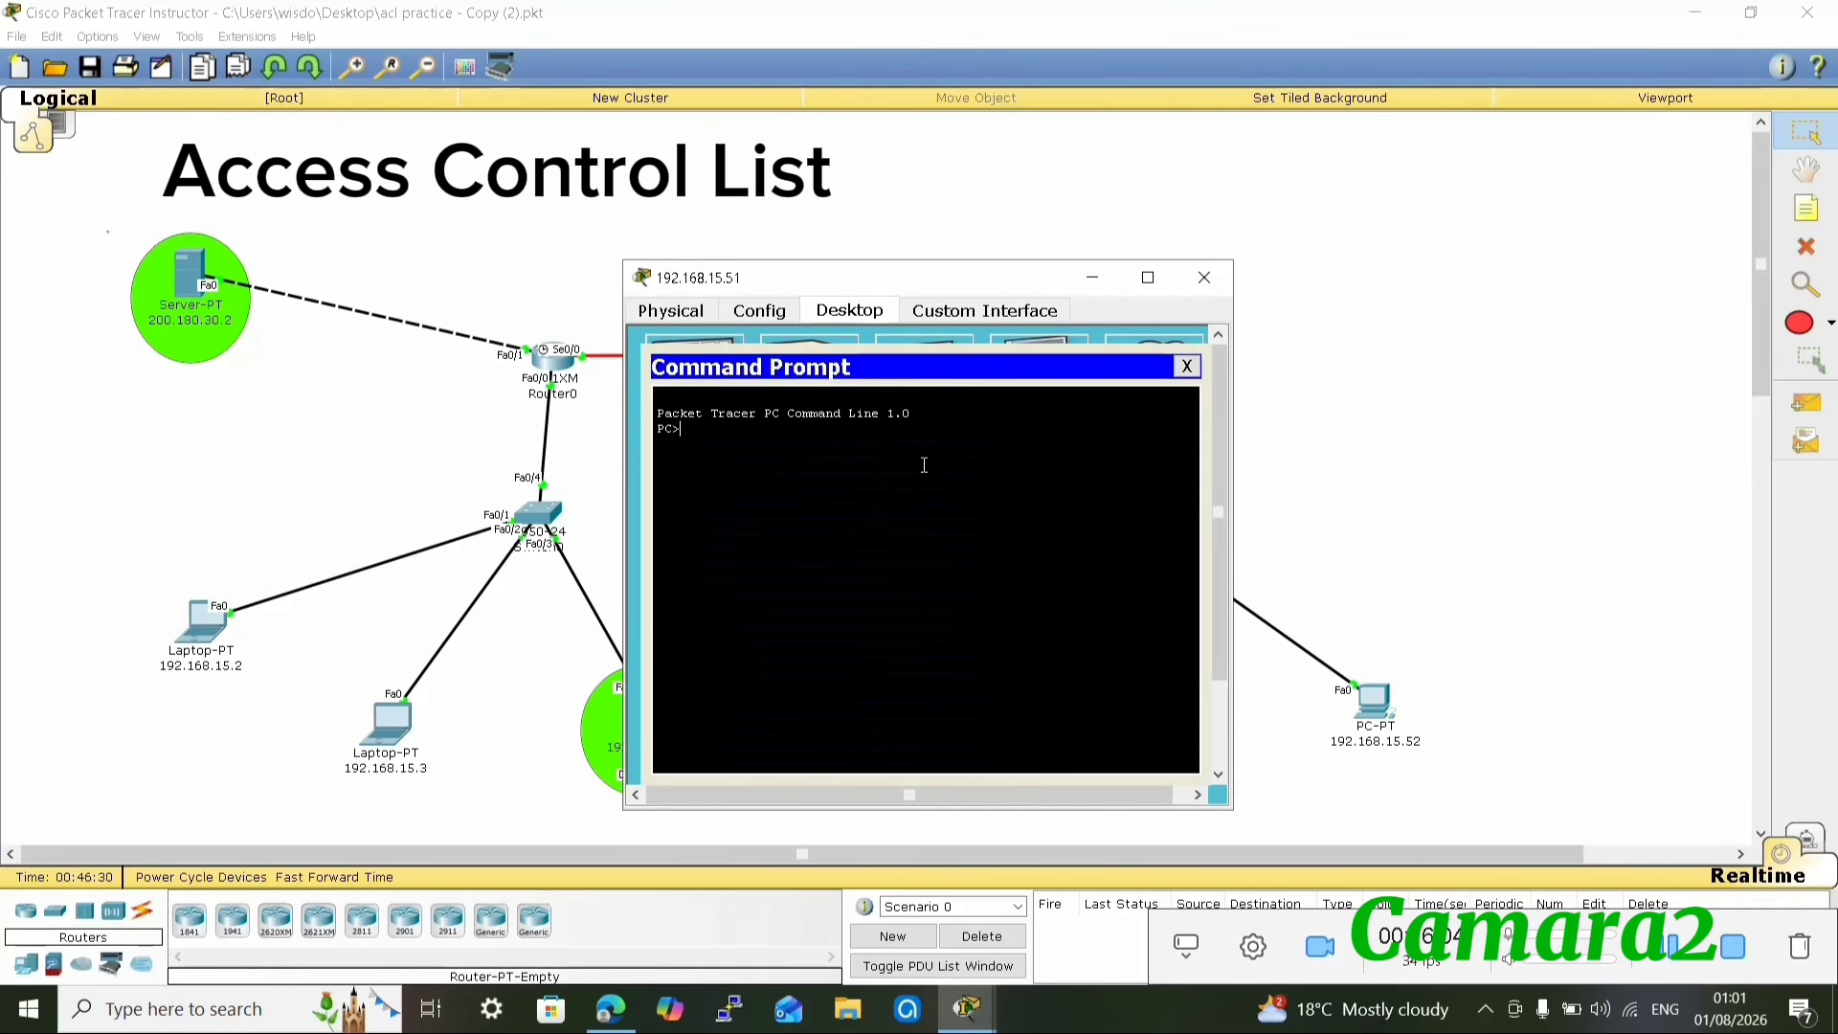
text(ping 200.180.30.2)
key(Return)
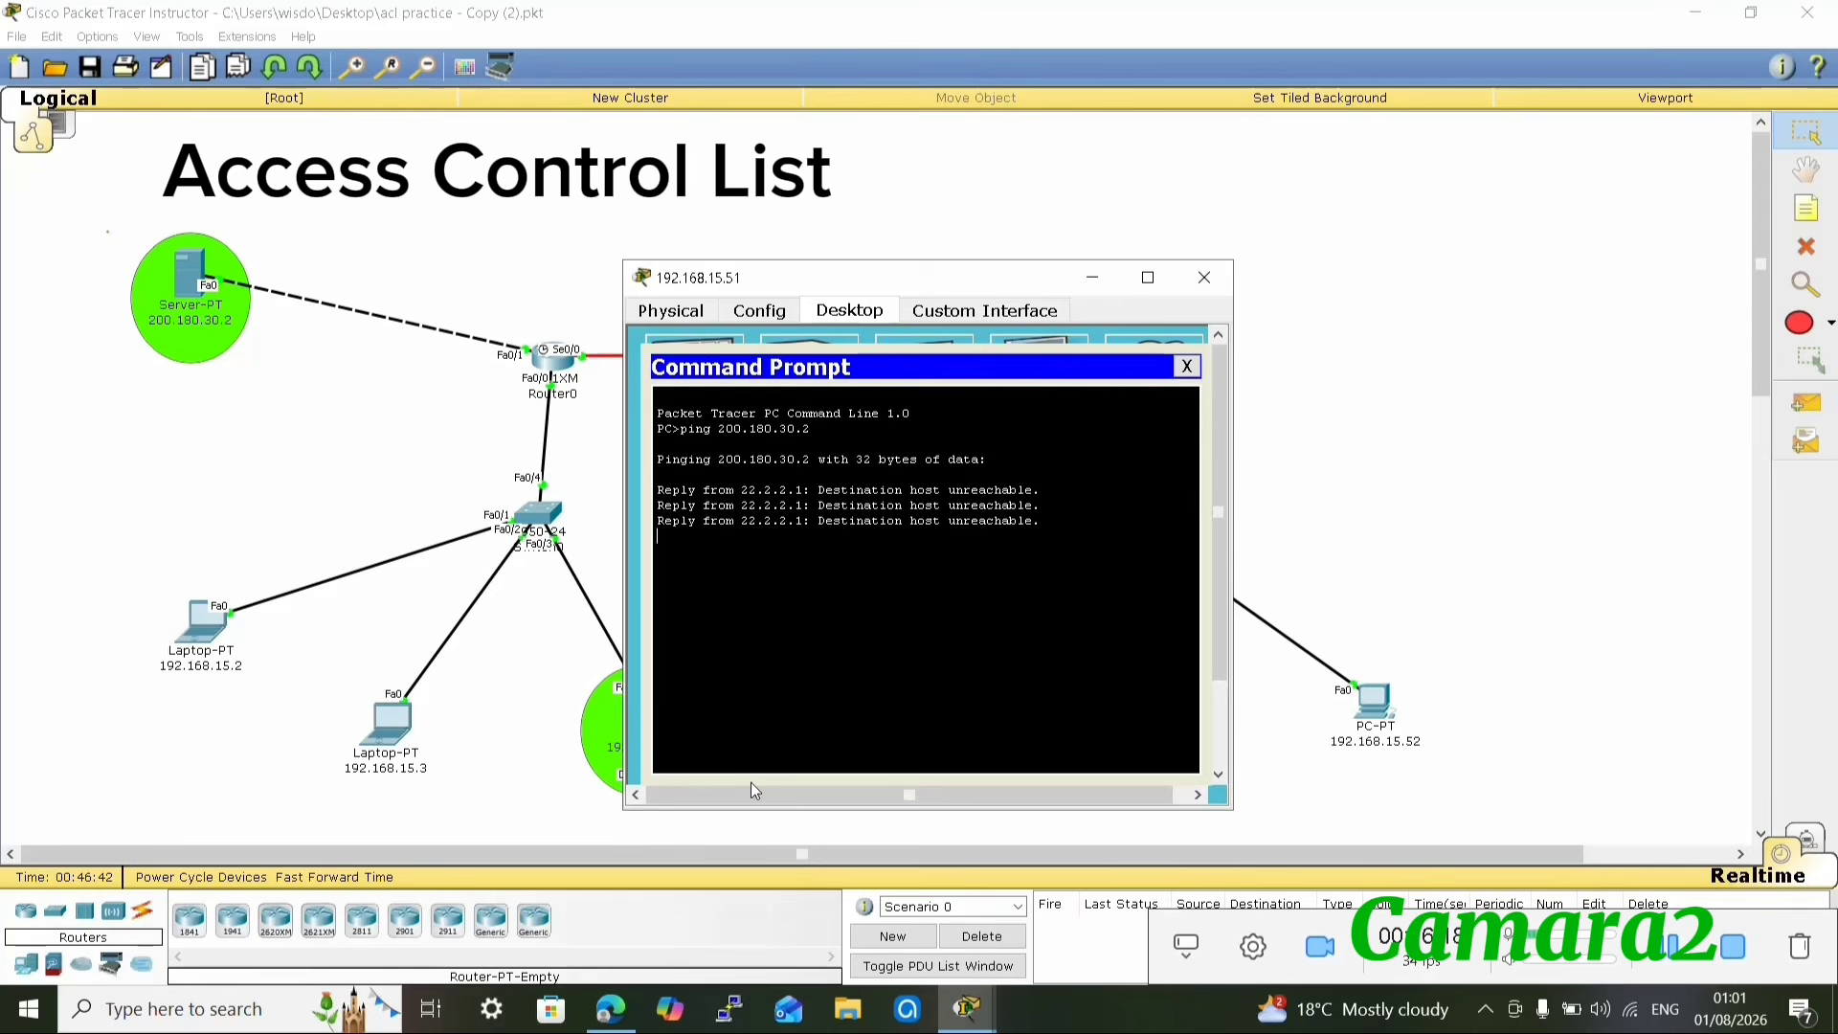
click(560, 758)
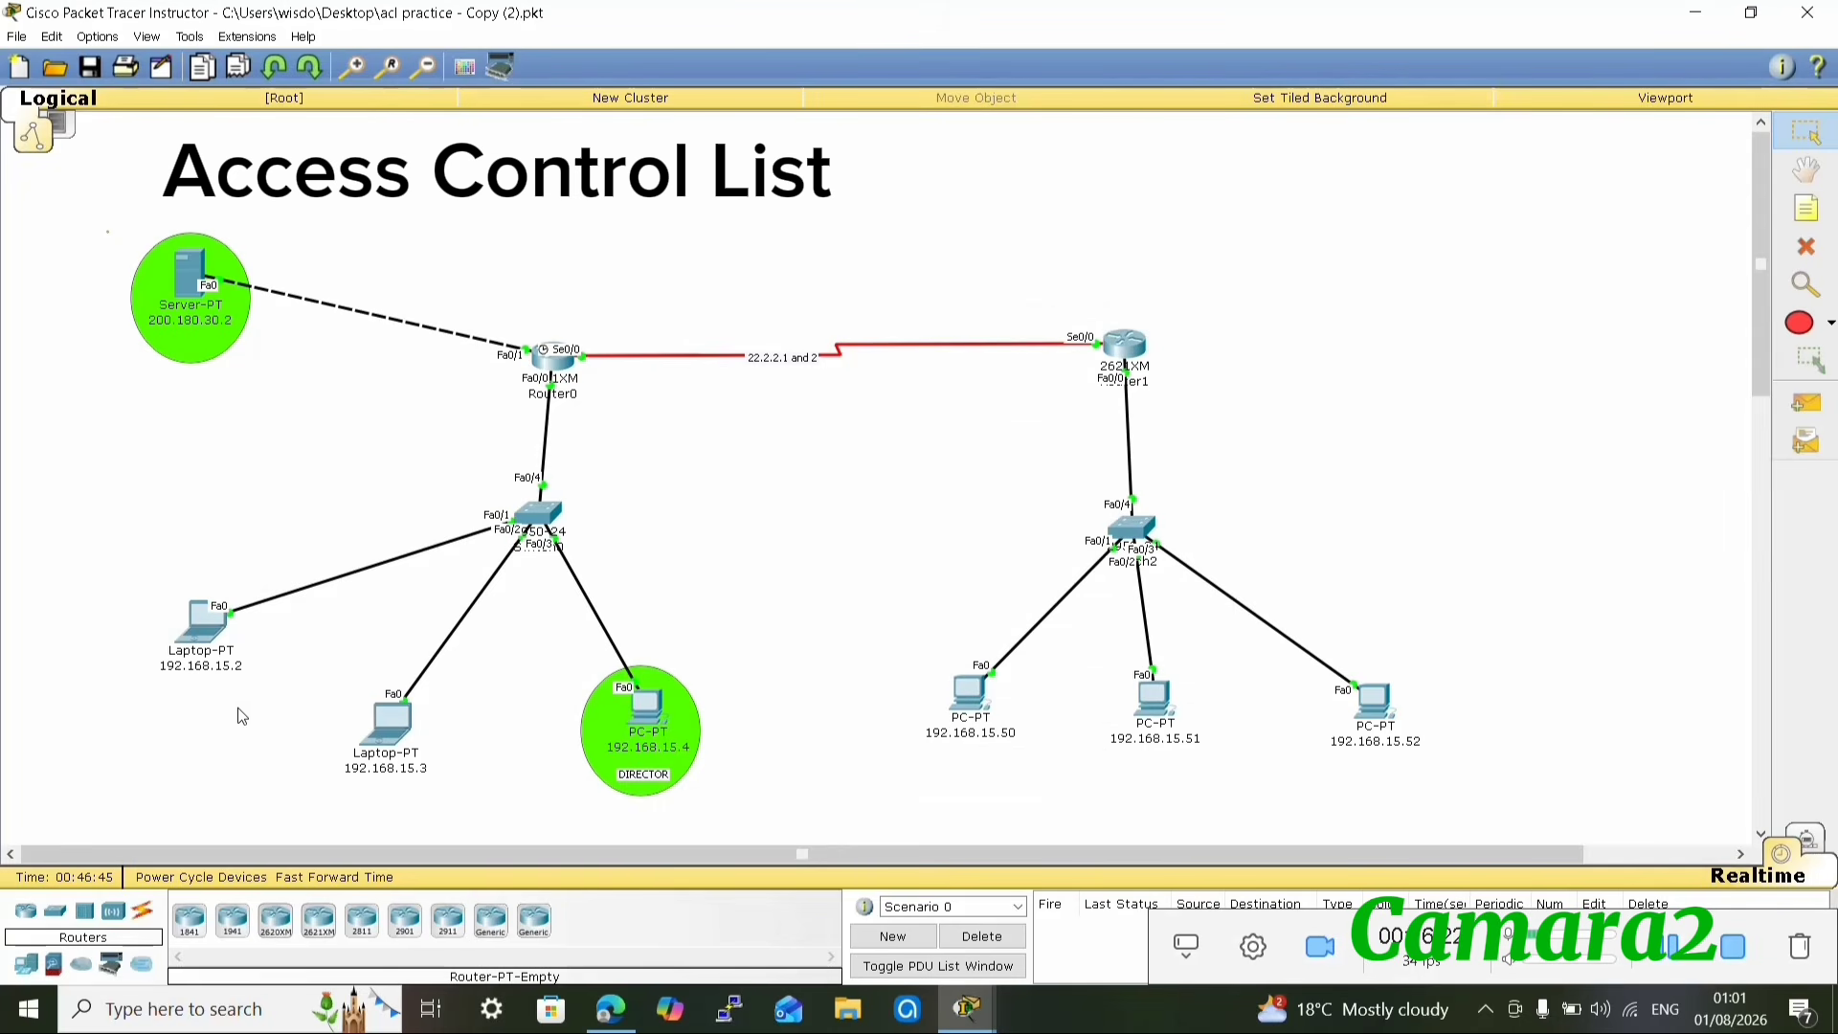
- Ping the server at 200.180.30.2 from the command prompt of laptop 192.168.15.2 and return to the topology
click(198, 627)
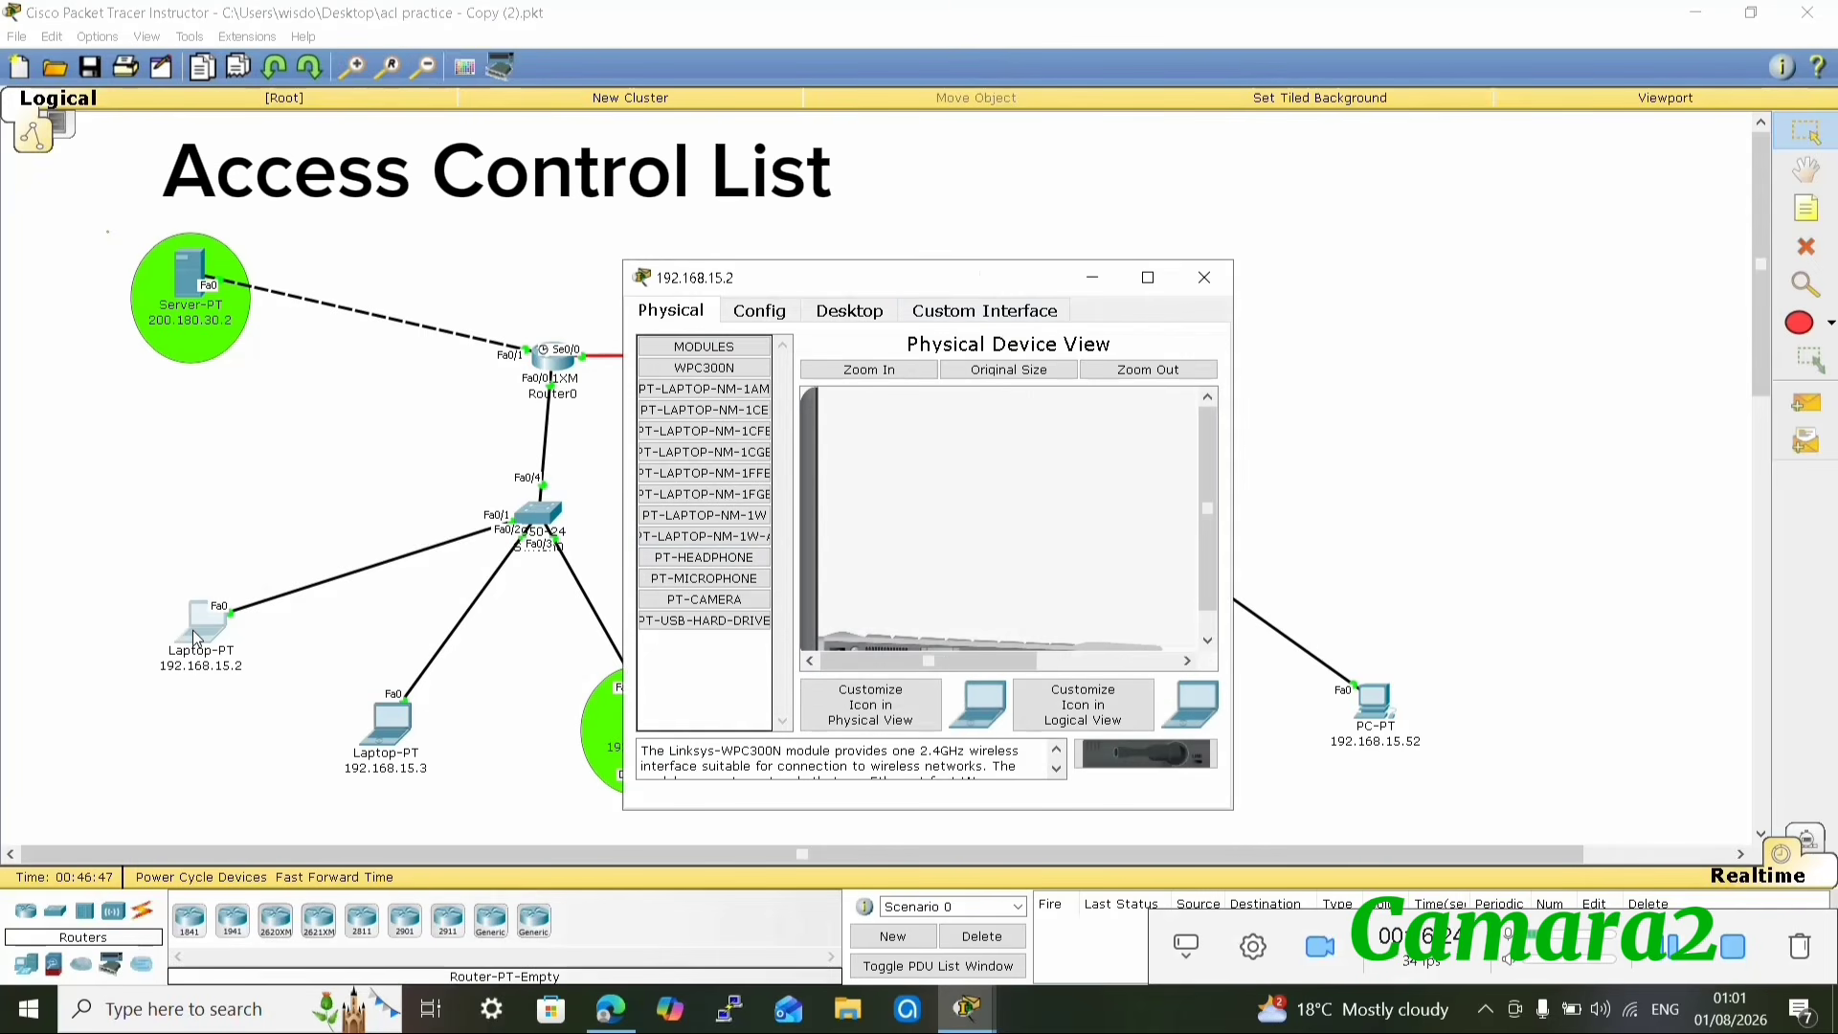
click(867, 313)
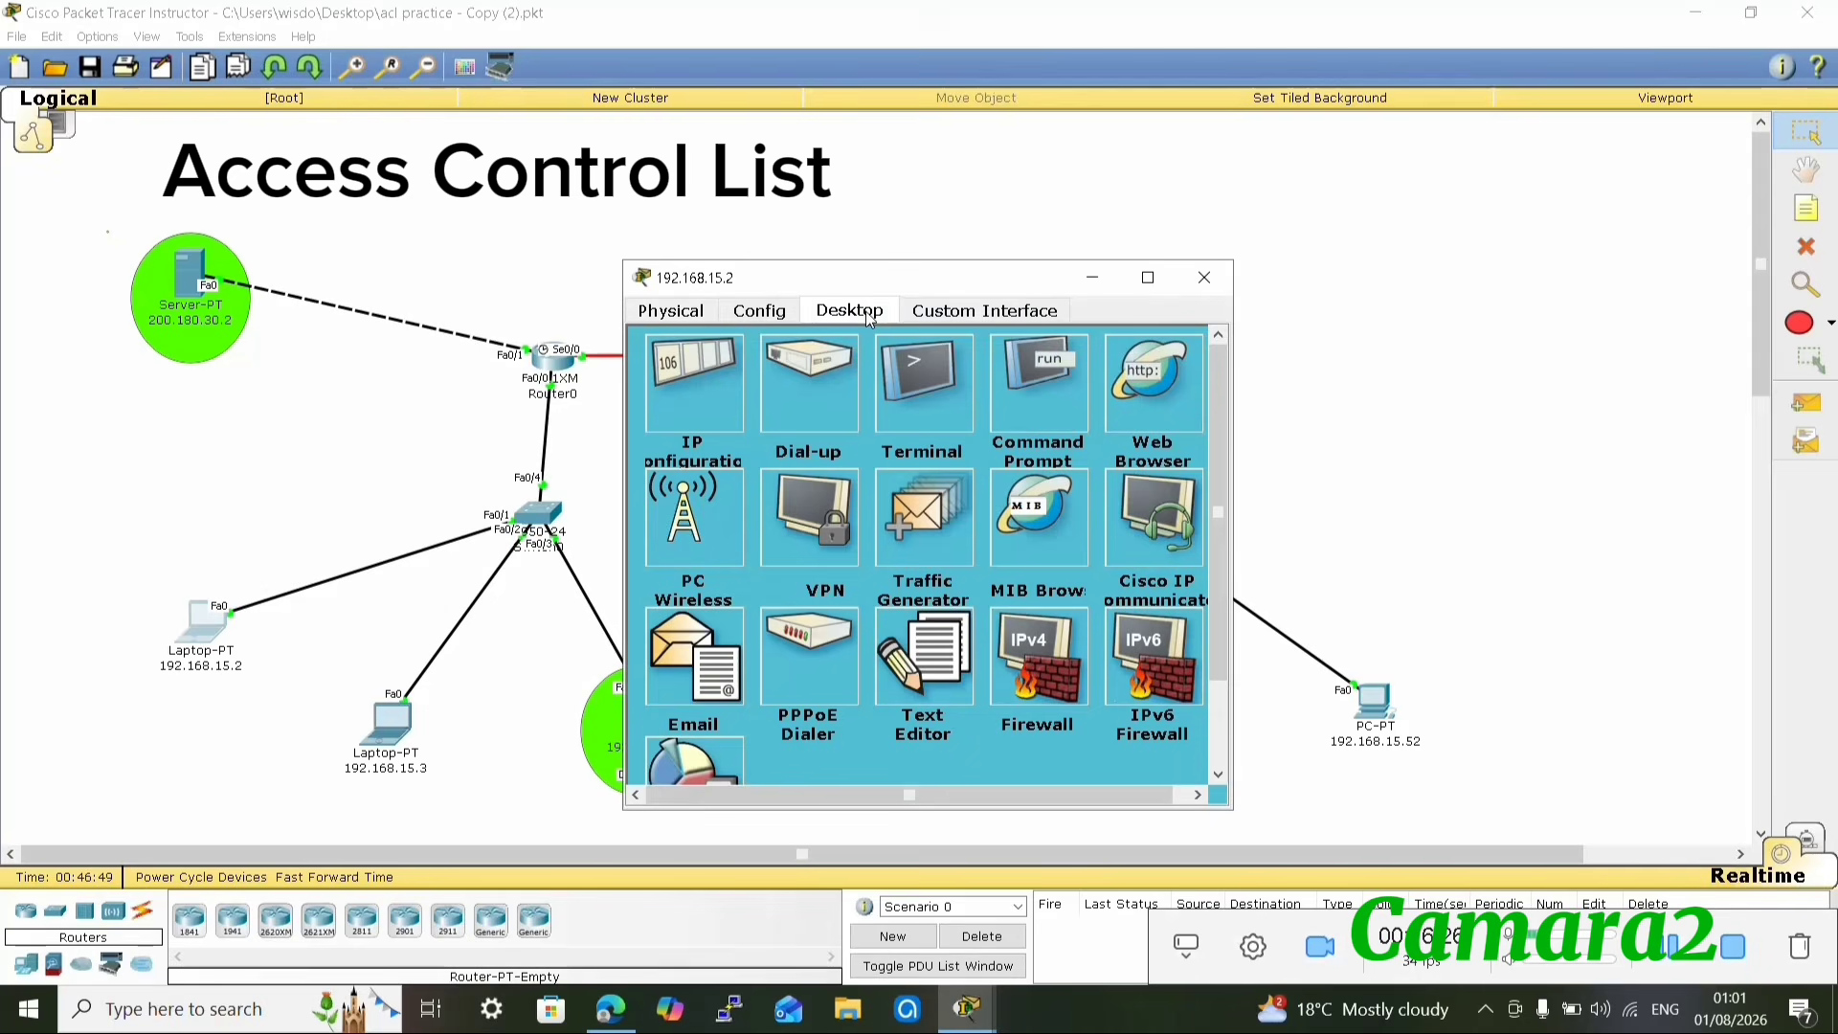
click(1042, 415)
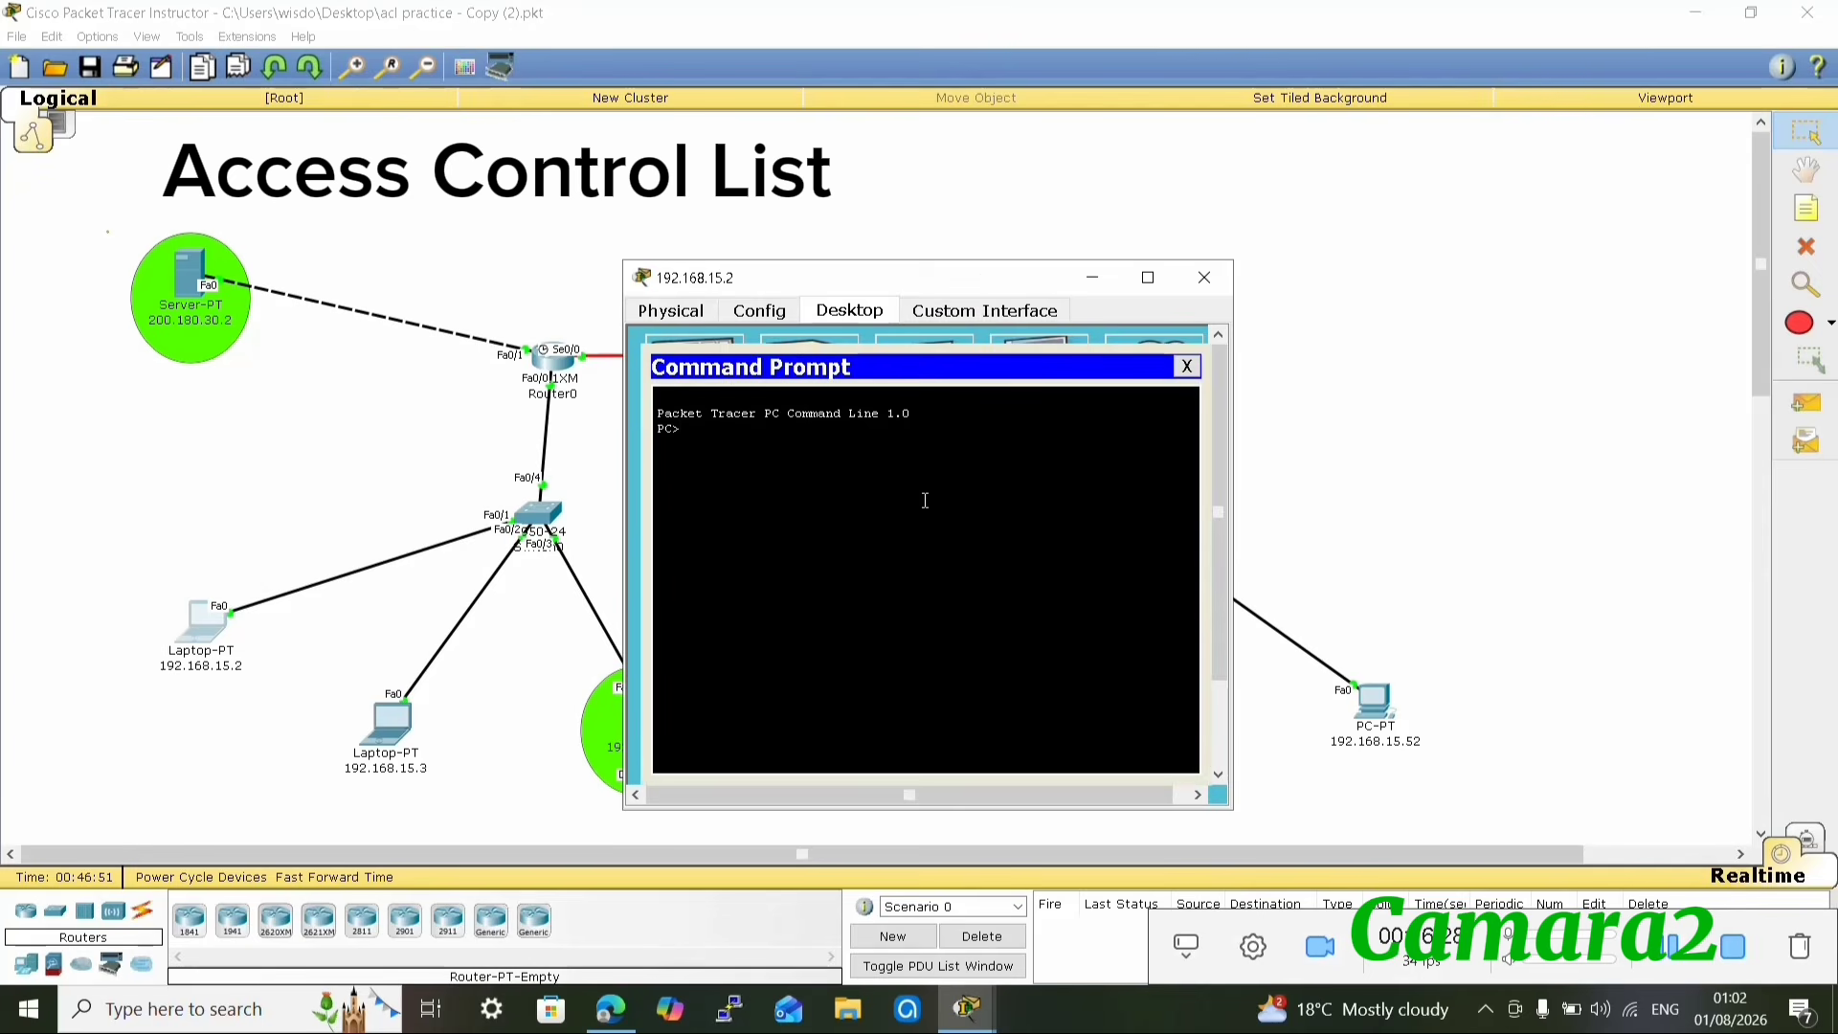
text(ping)
text( 200)
text(.16)
text(8)
text(.2)
text(0)
key(BackSpace)
key(BackSpace)
text(30.2)
key(Return)
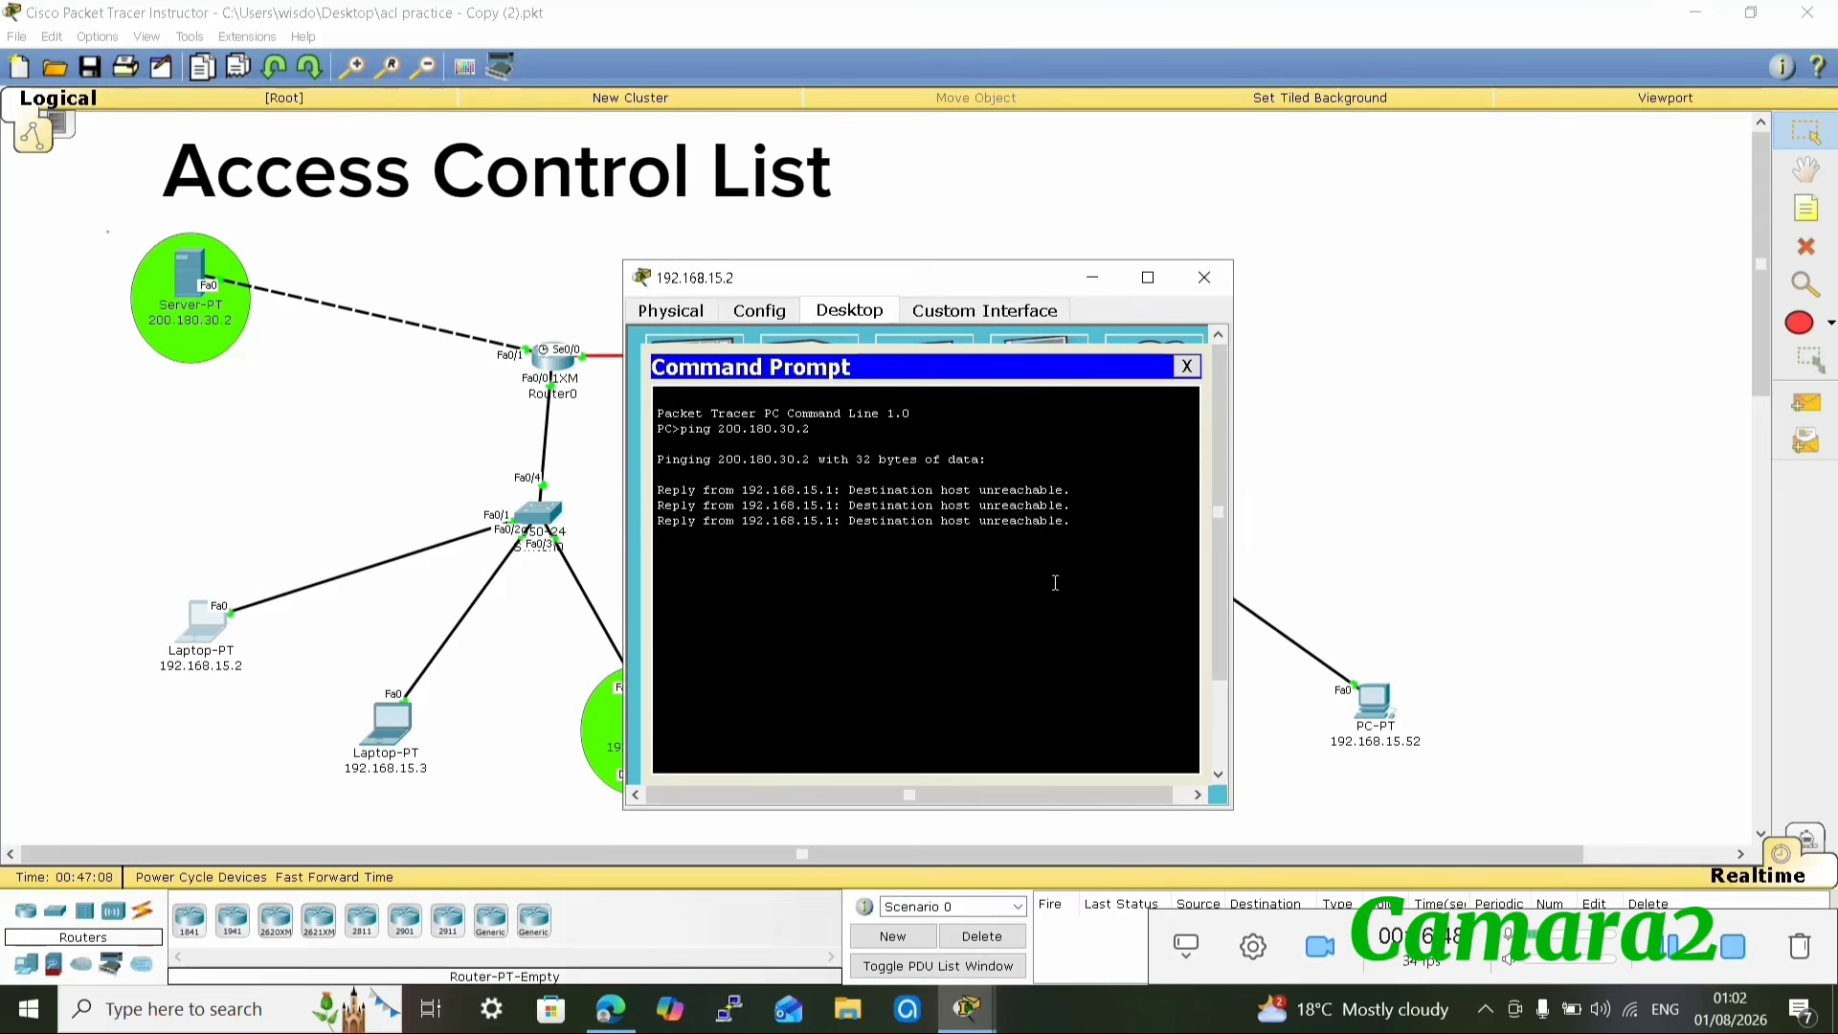
click(469, 764)
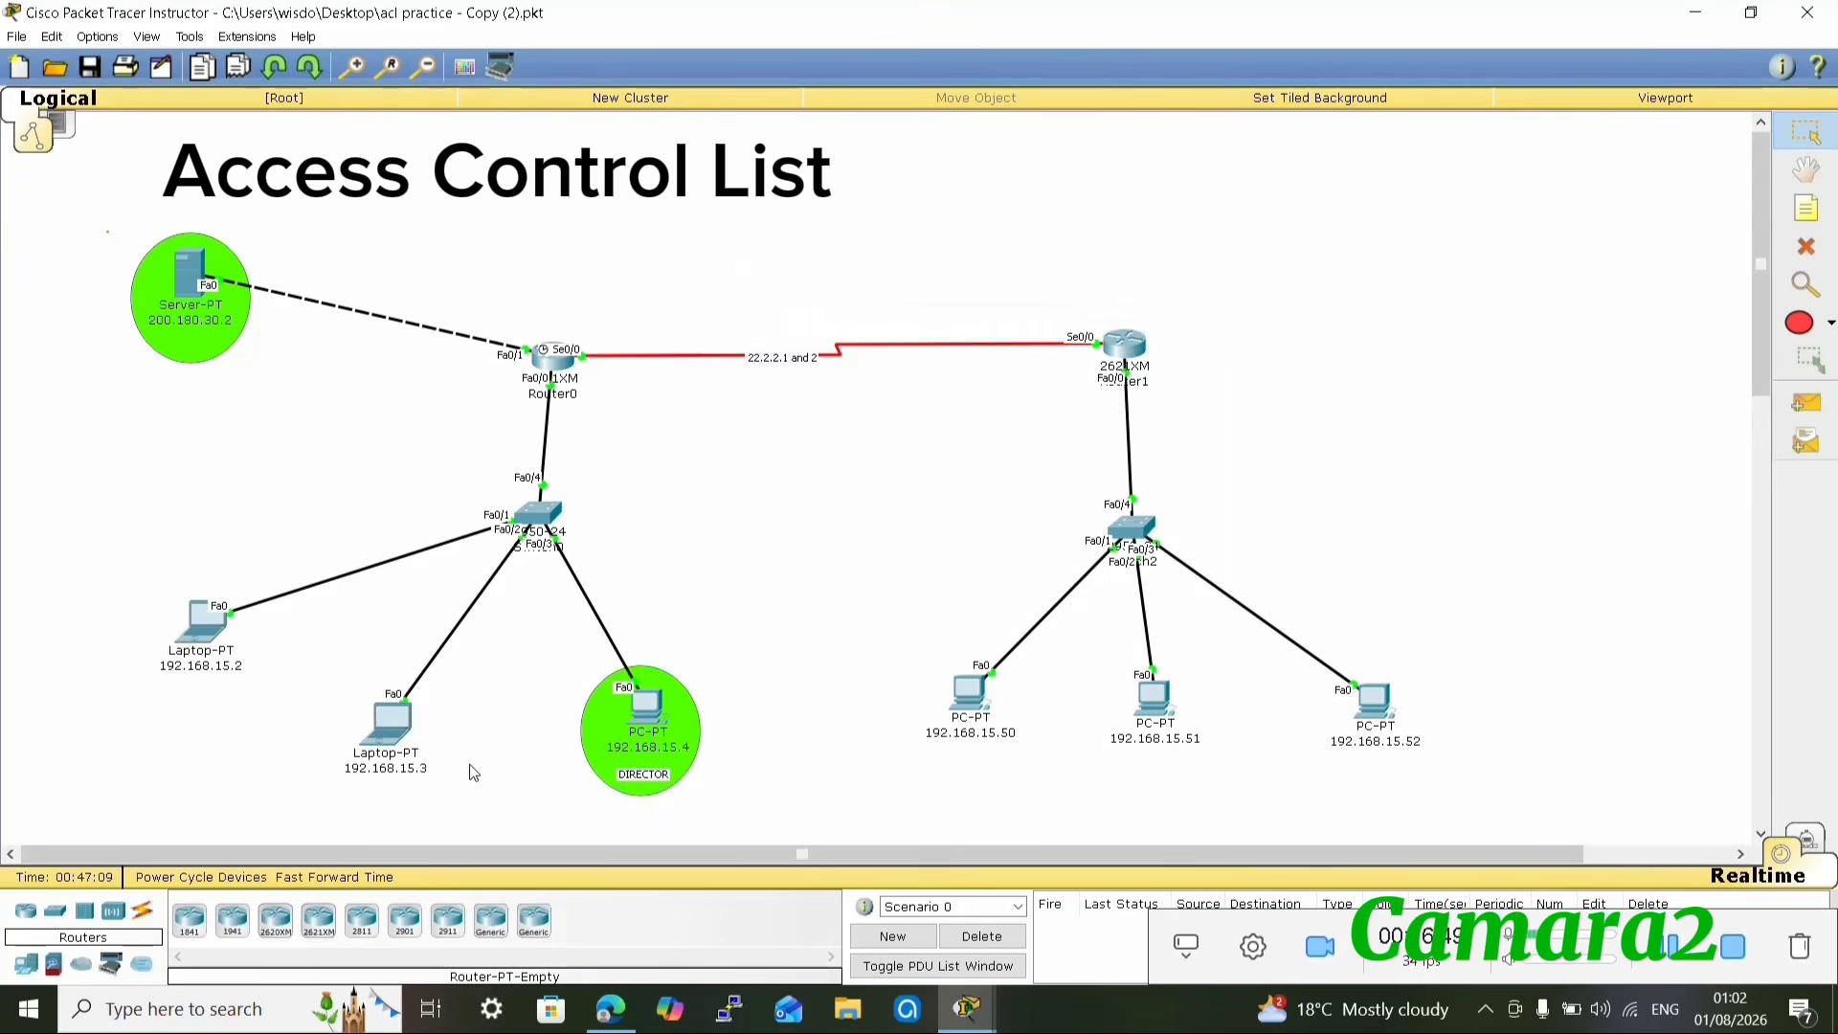
- Ping the server at 200.180.30.2 from the command prompt of laptop 192.168.15.3 and close the laptop's window
click(385, 739)
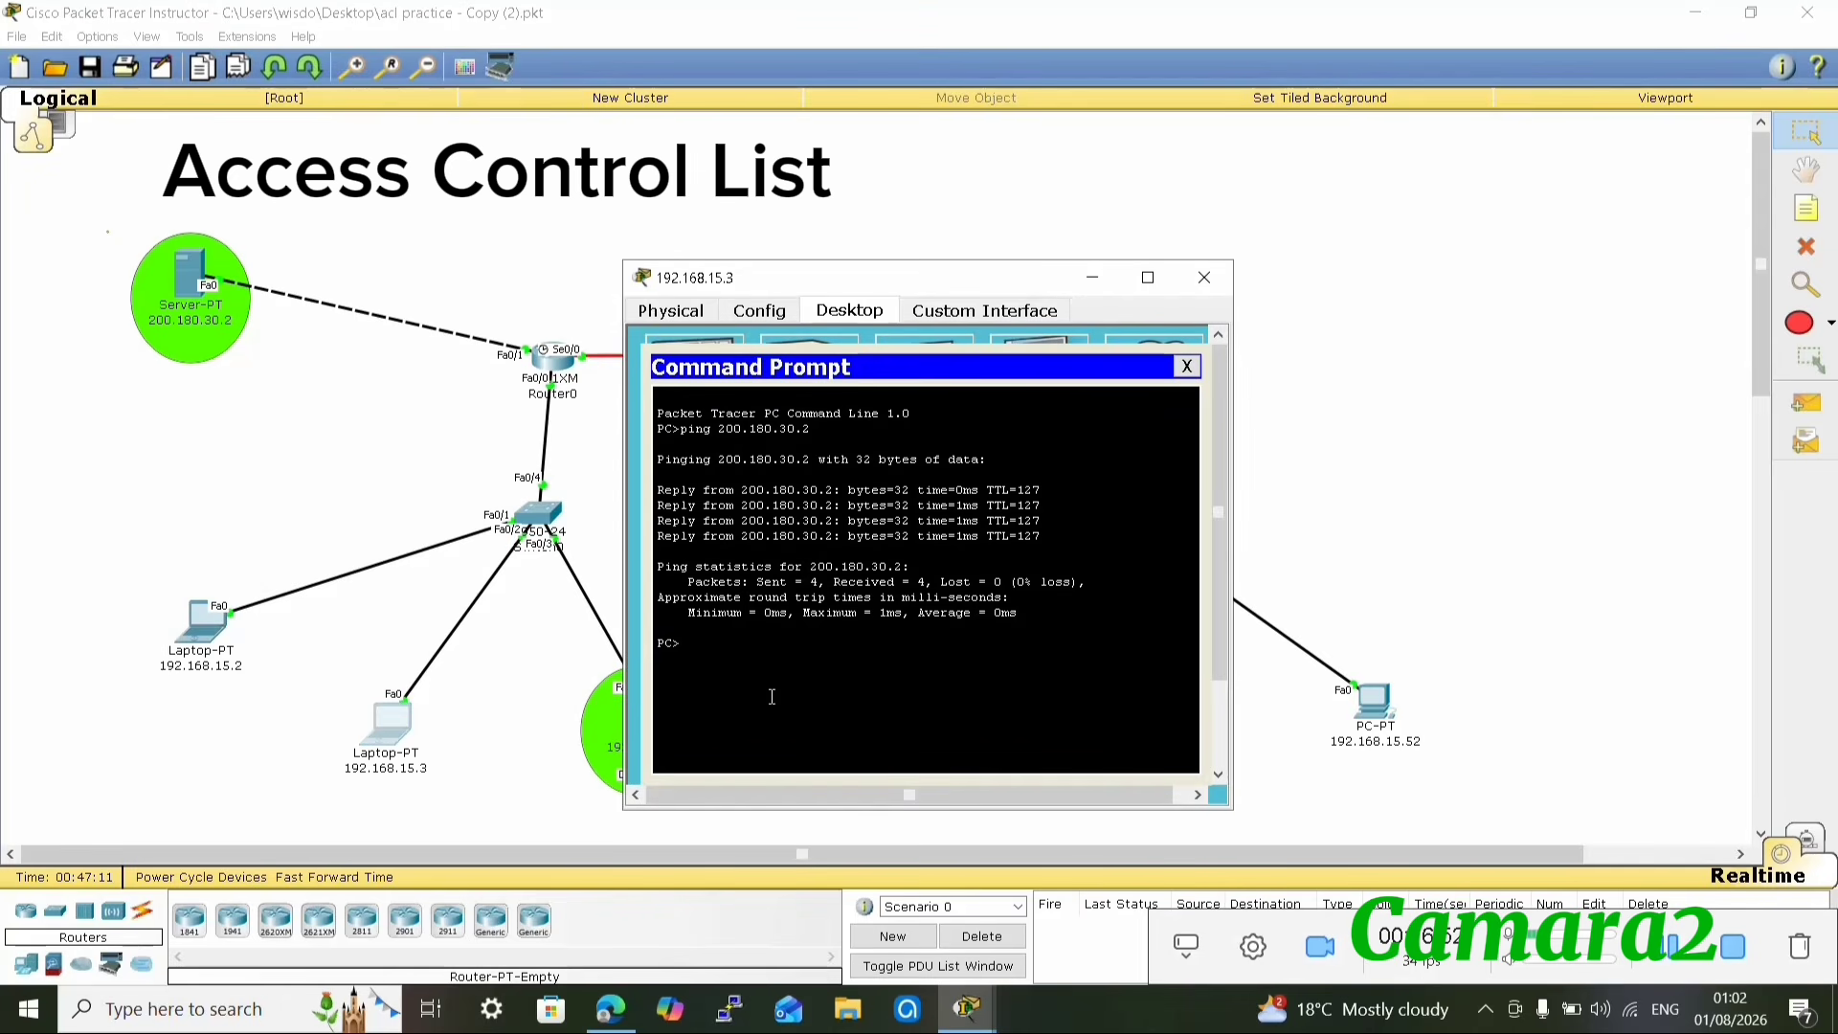
text(ping 200.180.30.2)
key(Return)
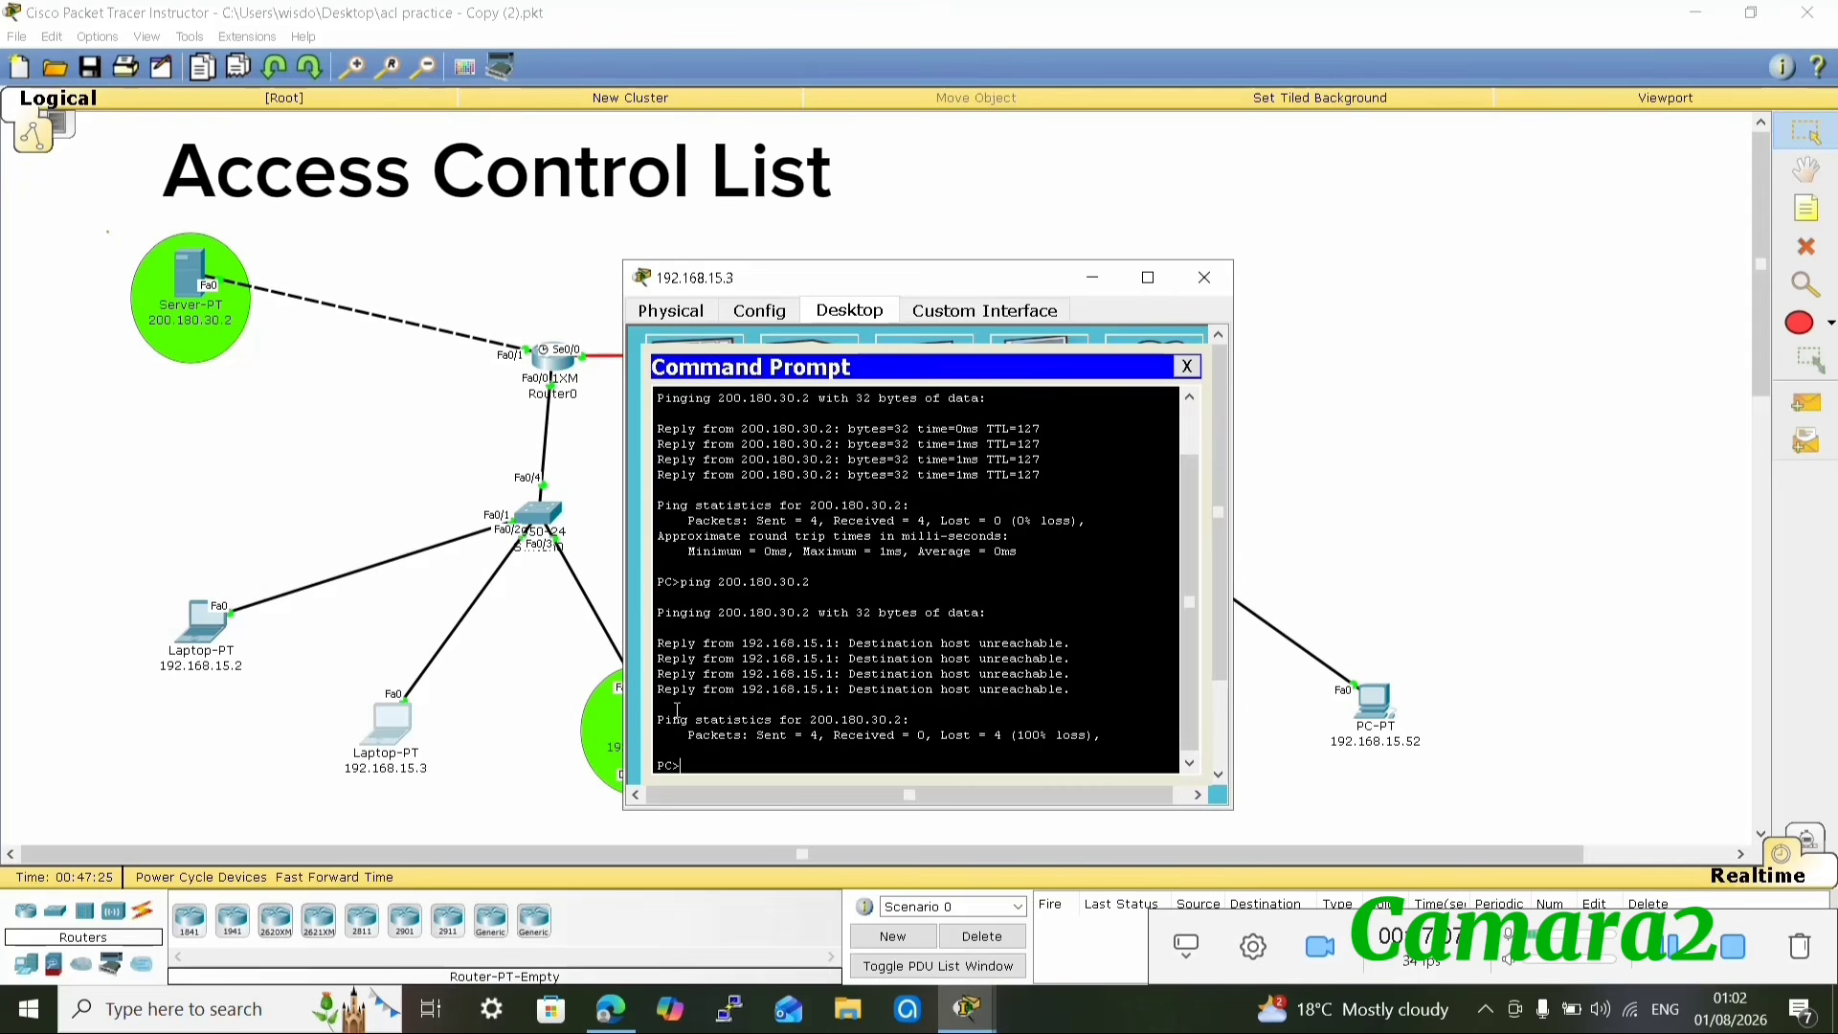
click(1204, 277)
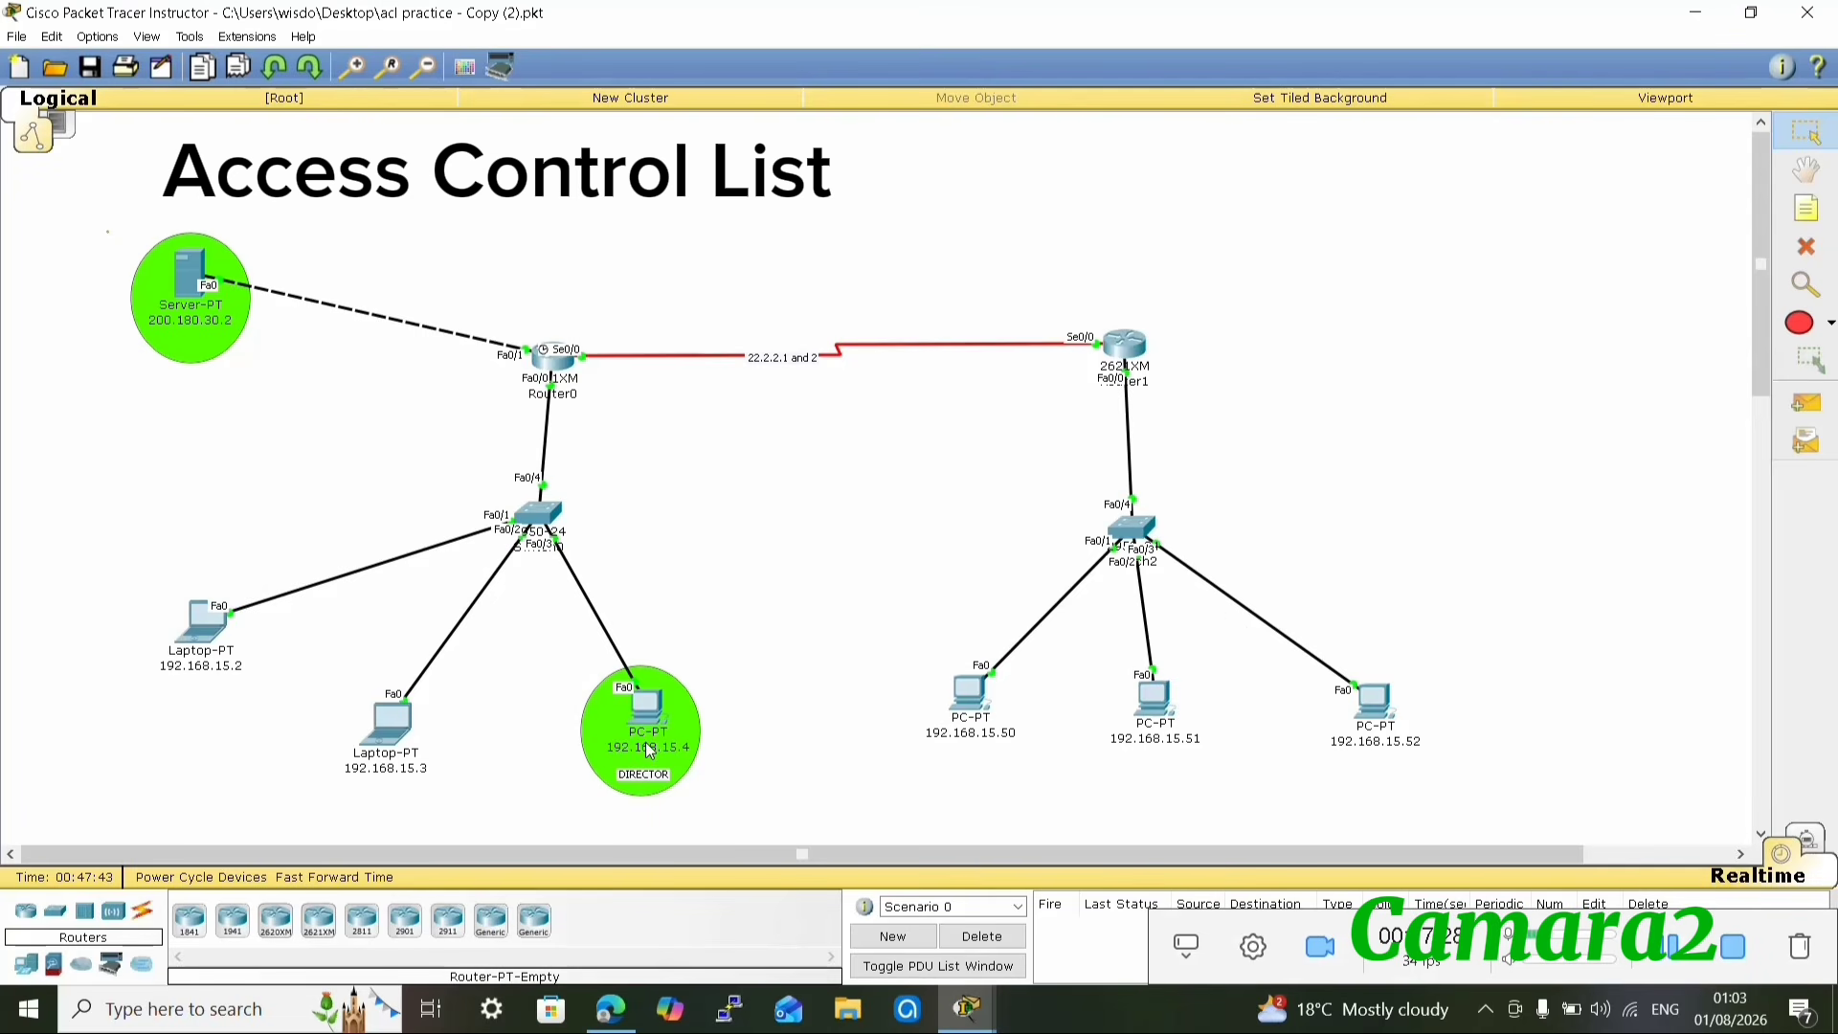
- Check the IP configuration of the DIRECTOR PC 192.168.15.4 with ipconfig in its command prompt
mouse_move(649, 749)
click(639, 716)
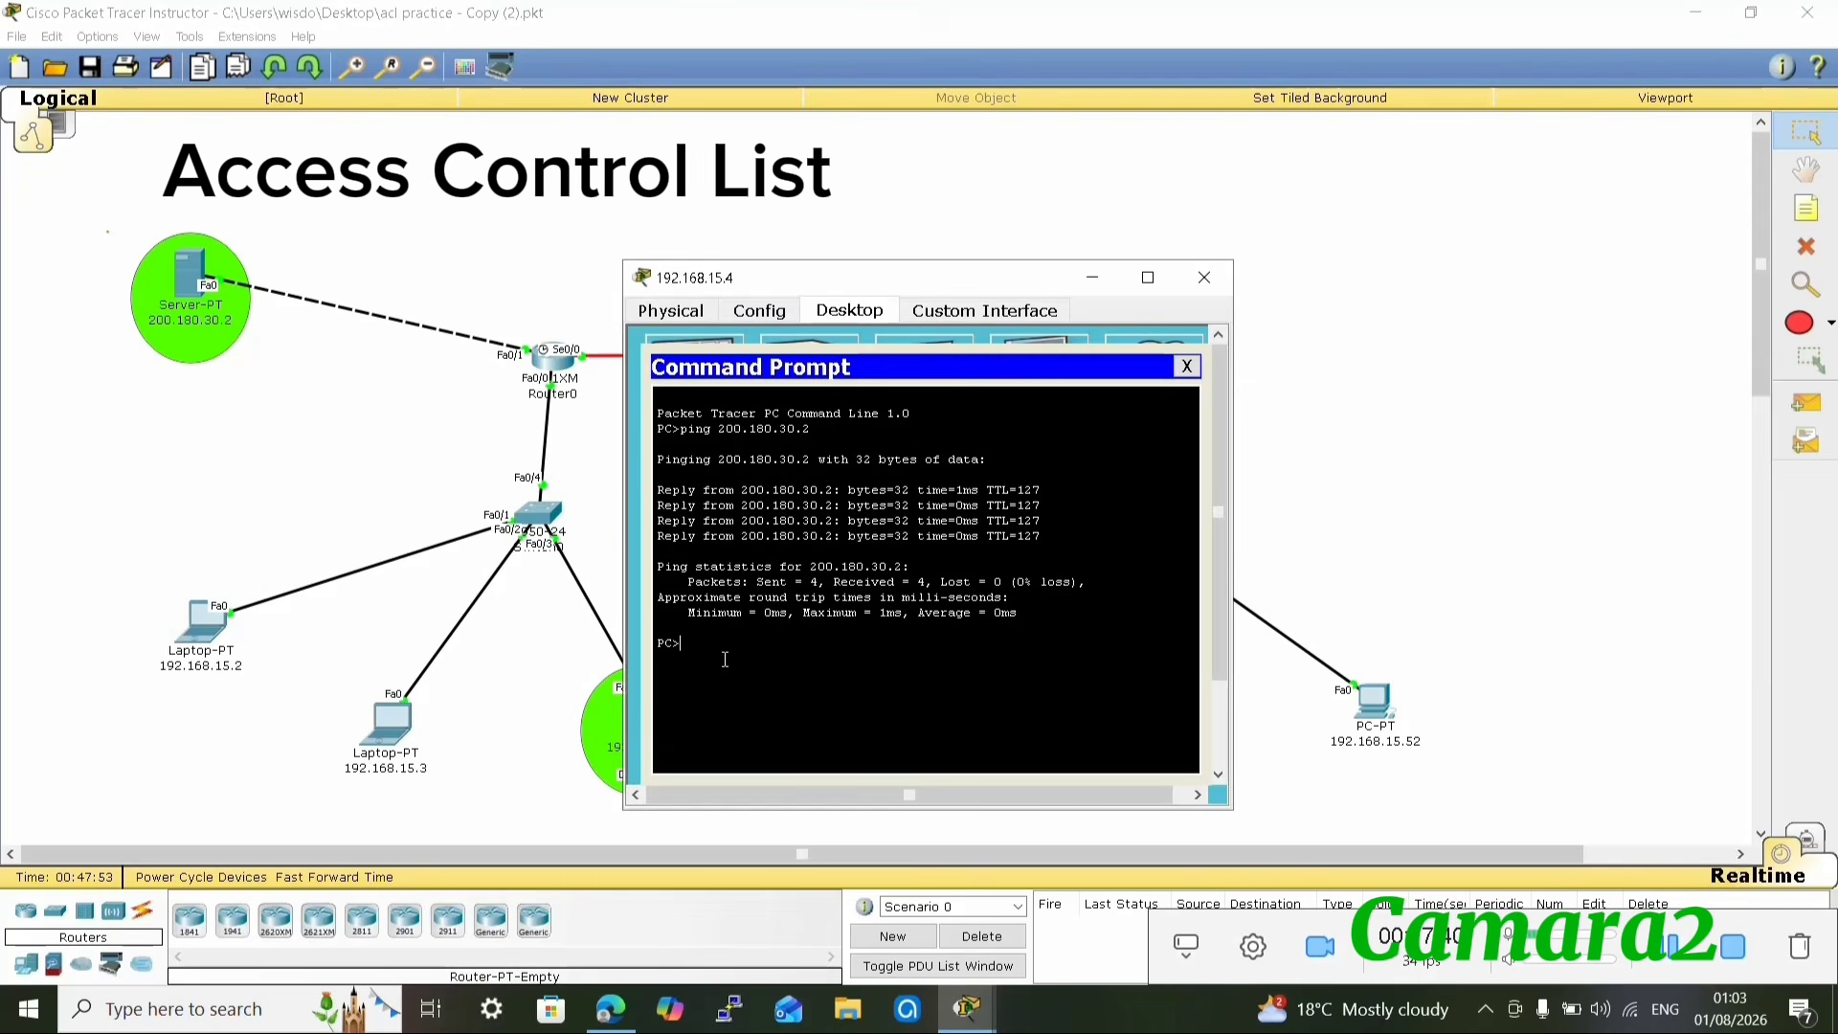
text(ipconfig)
key(Return)
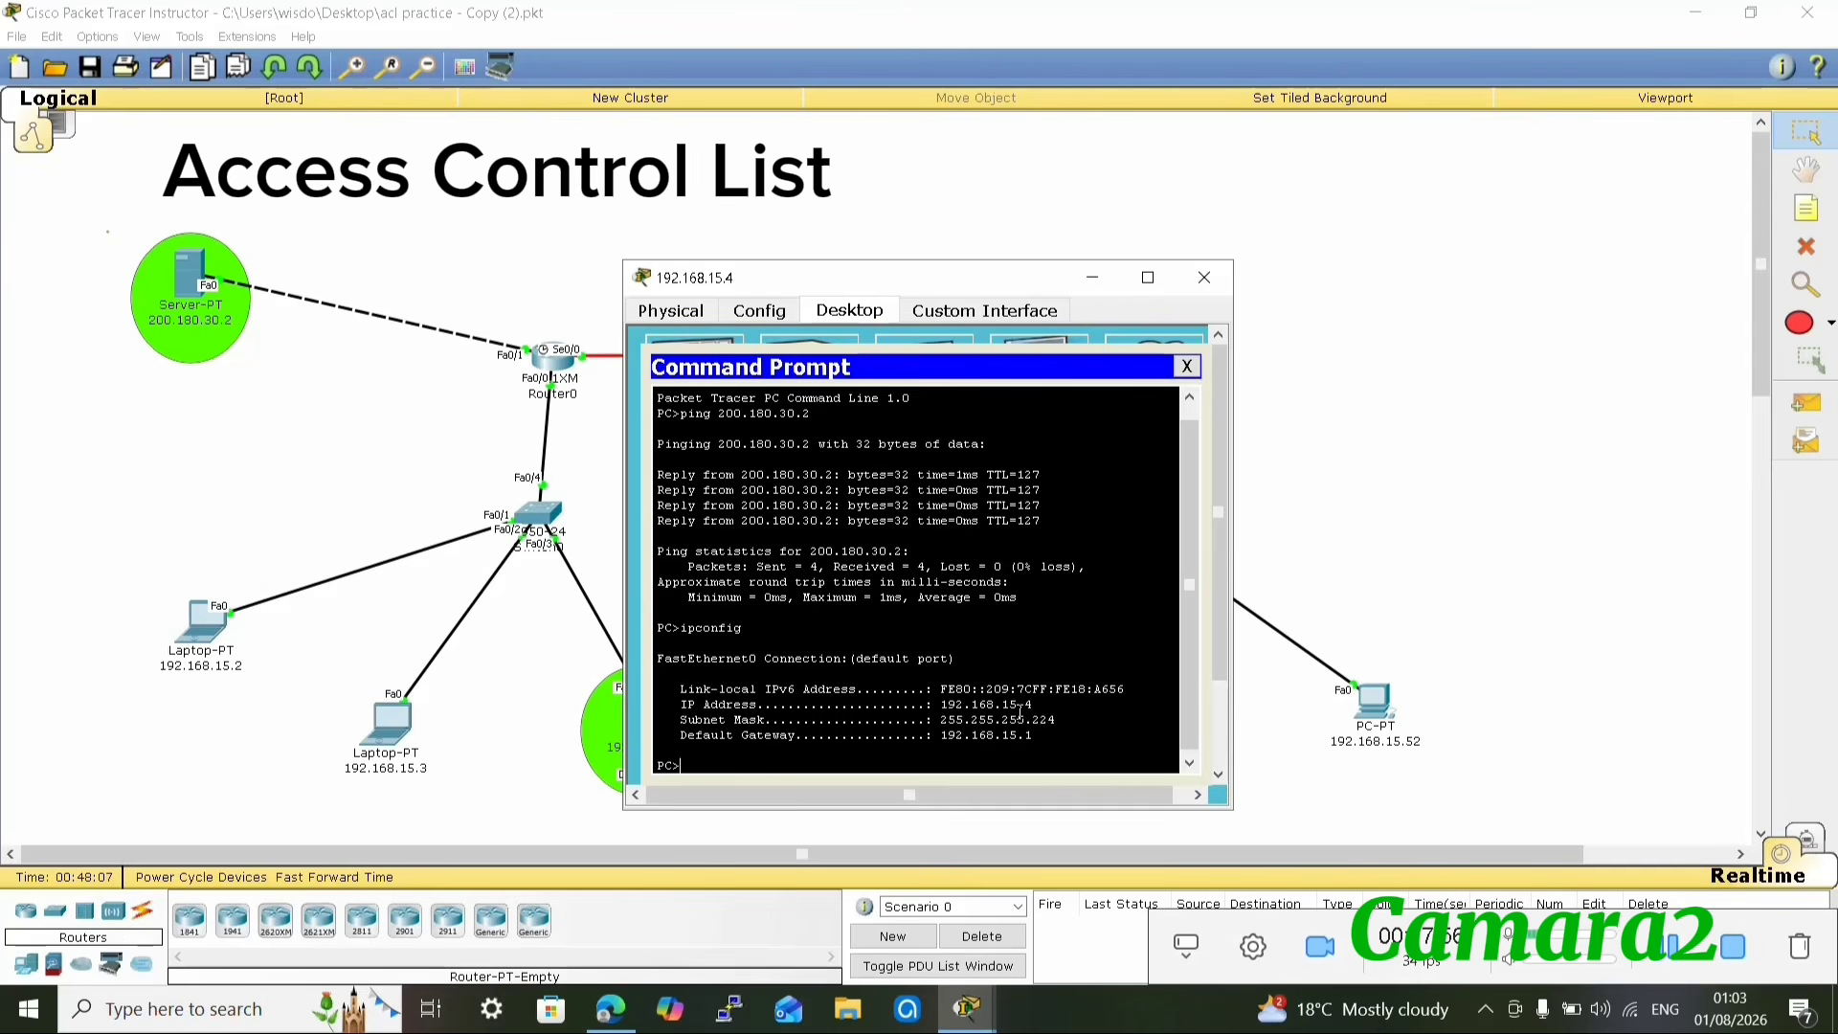
key(Return)
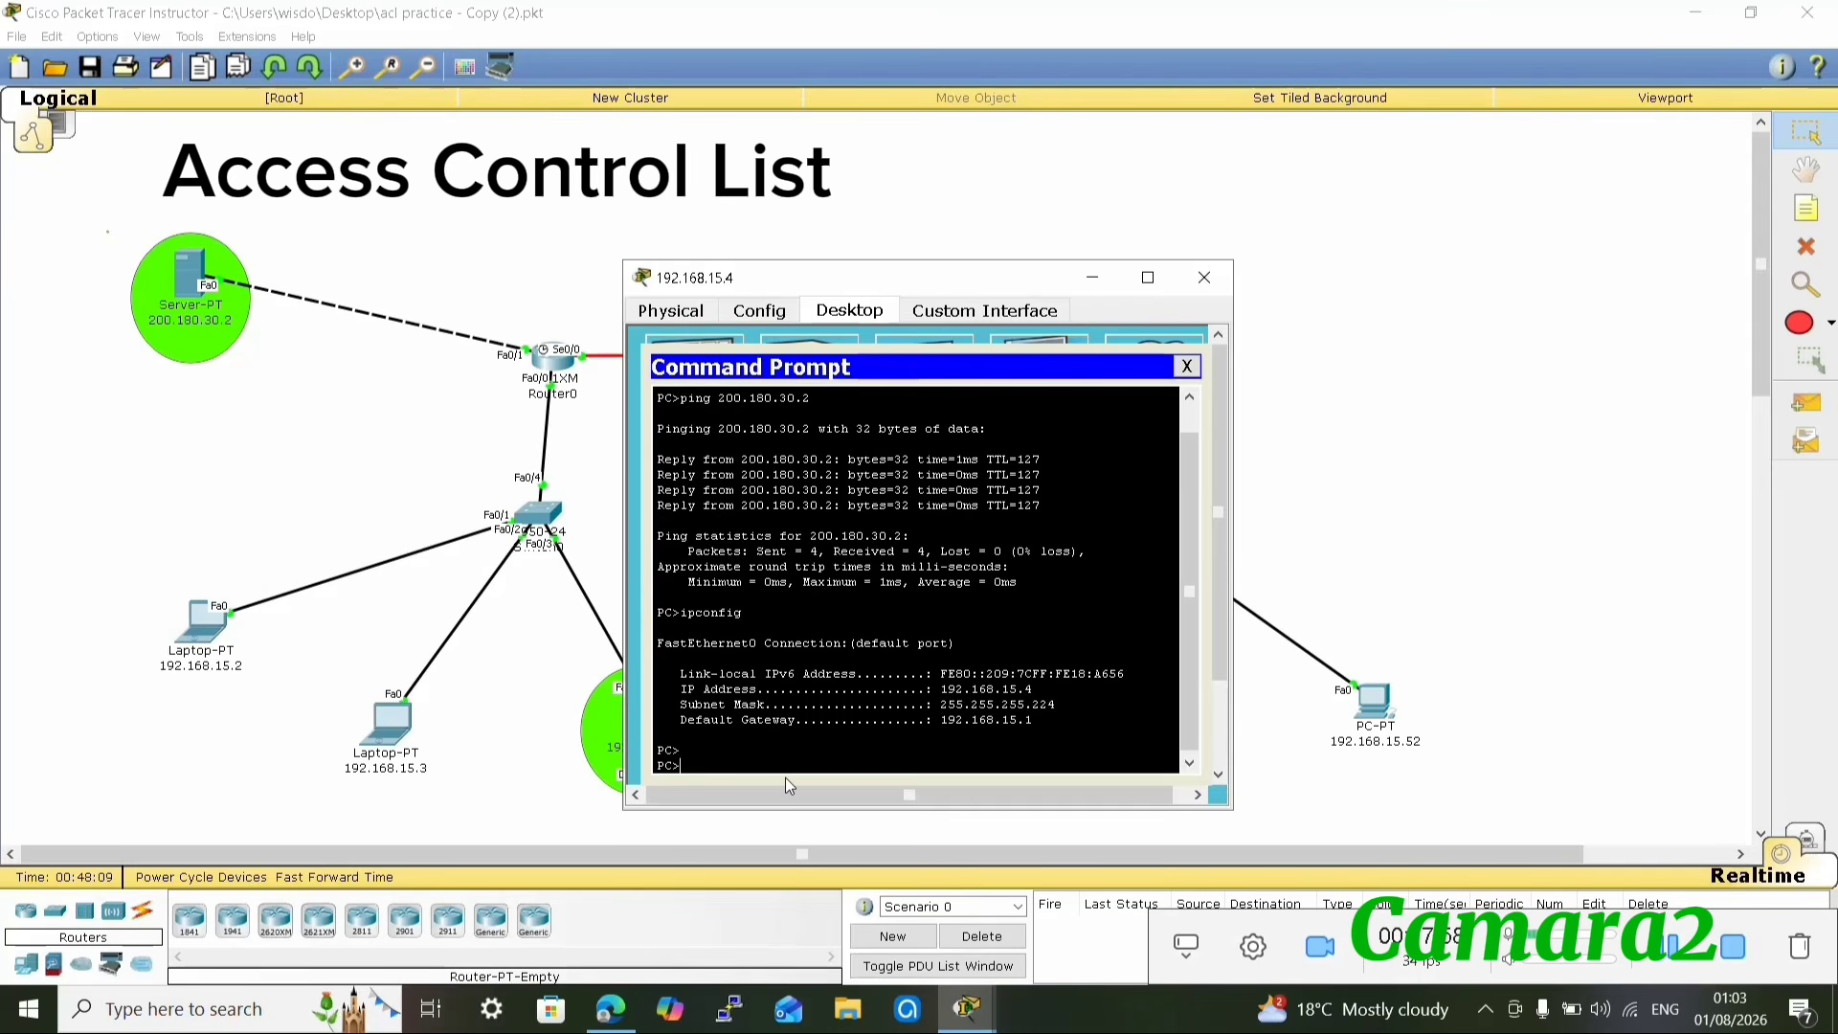
- Ping the server at 200.180.30.2 from the DIRECTOR PC's command prompt and return to the topology
text(ping 200.180.30.2)
key(Return)
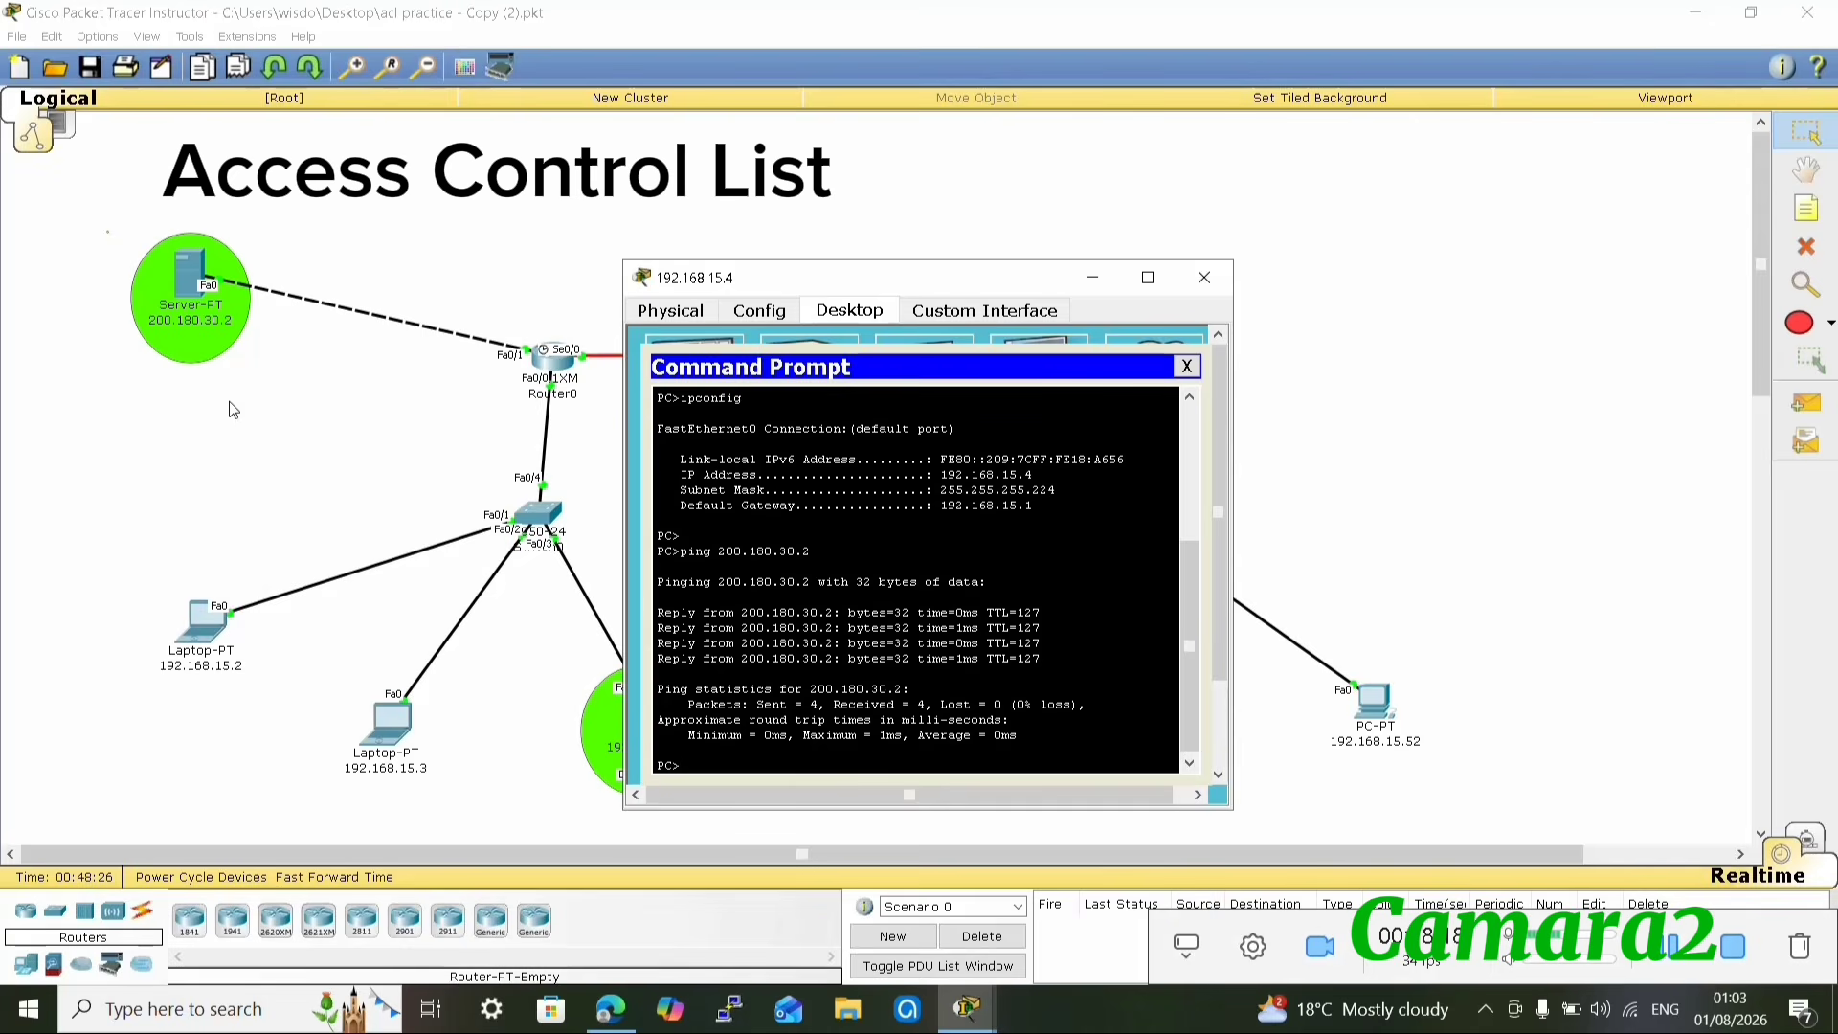
click(395, 428)
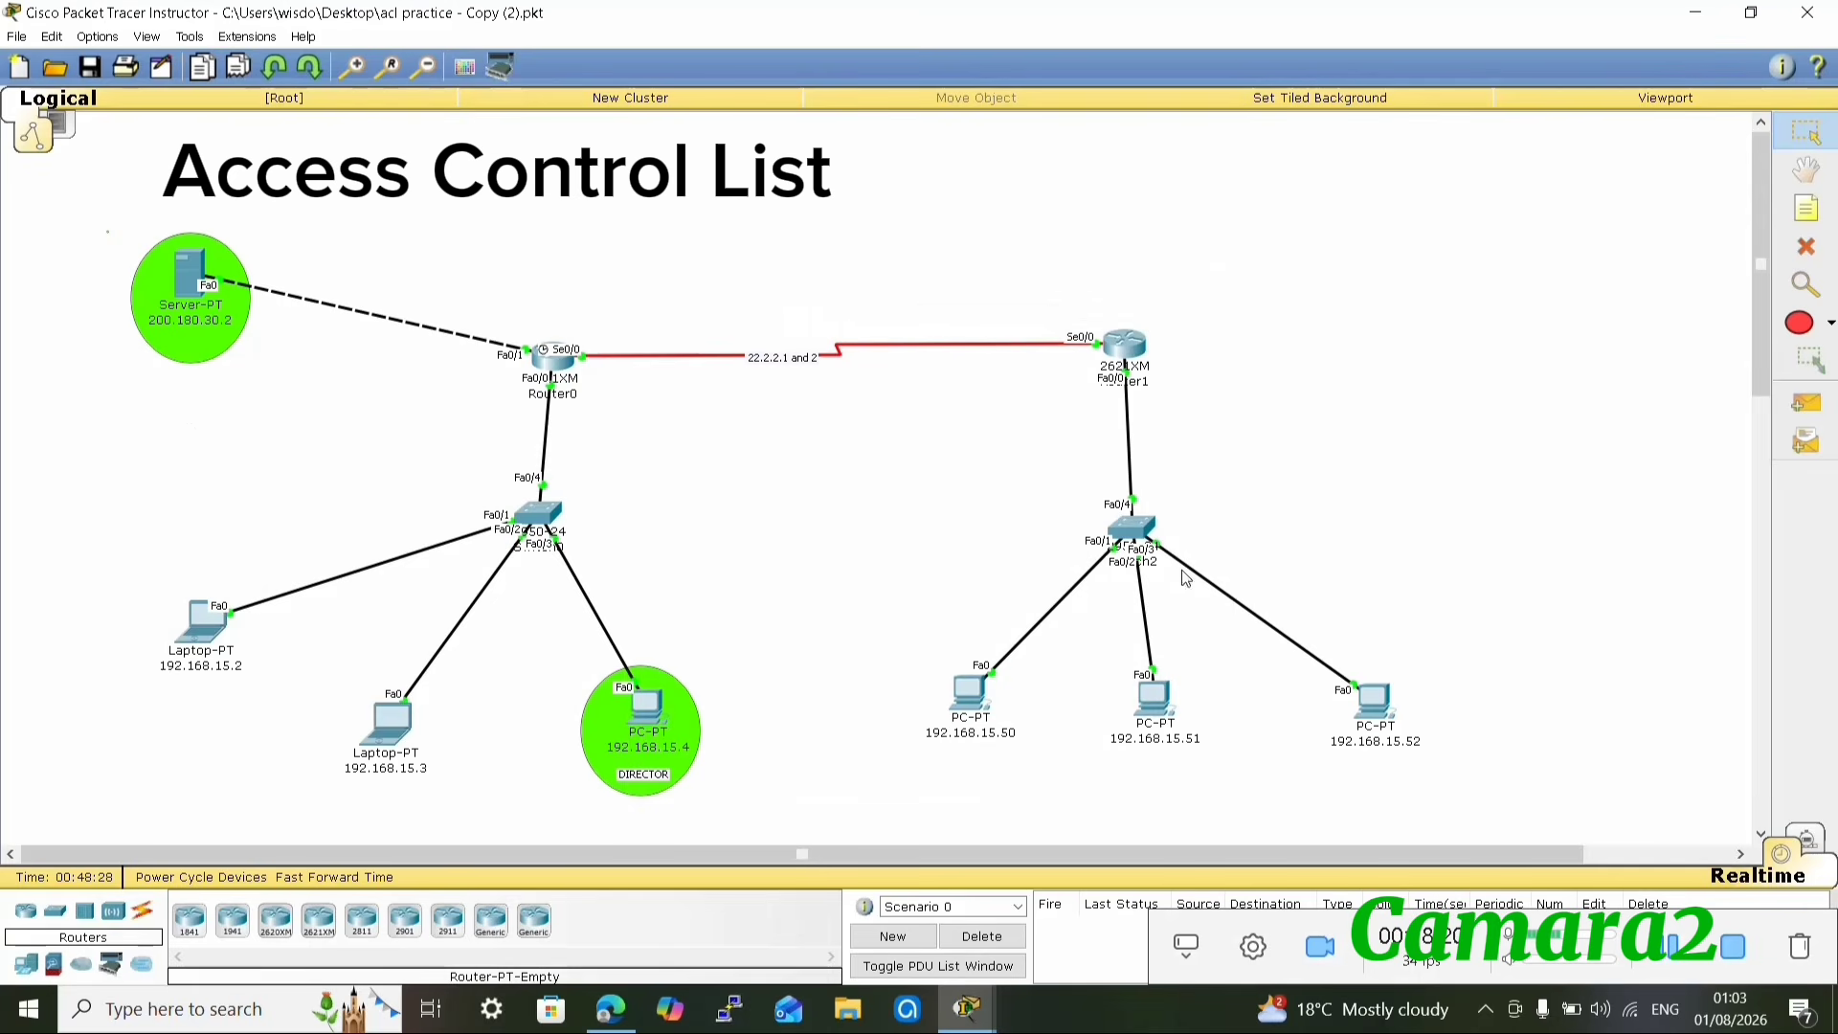